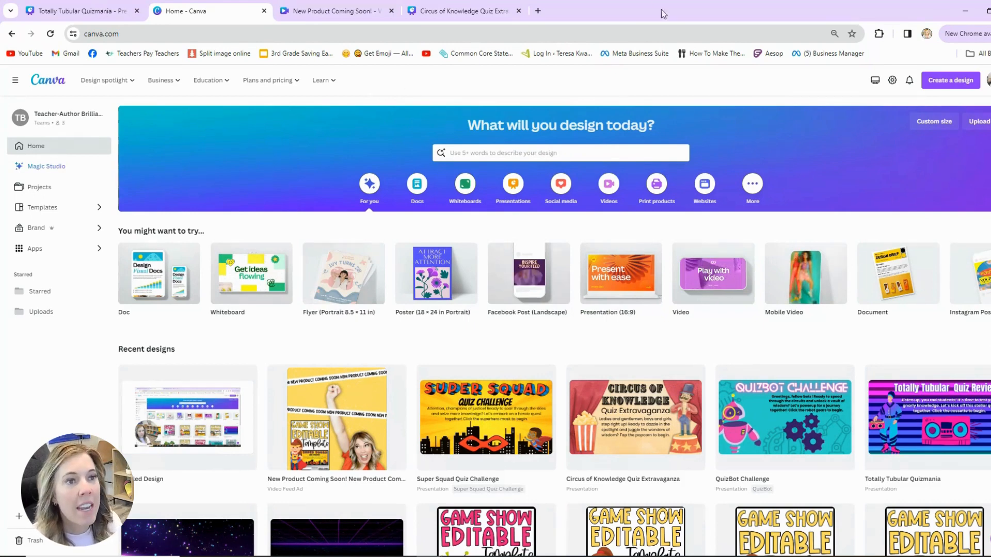
# Step: Preview the finished New Product Coming Soon! video full screen, then close the preview
pyautogui.click(330, 12)
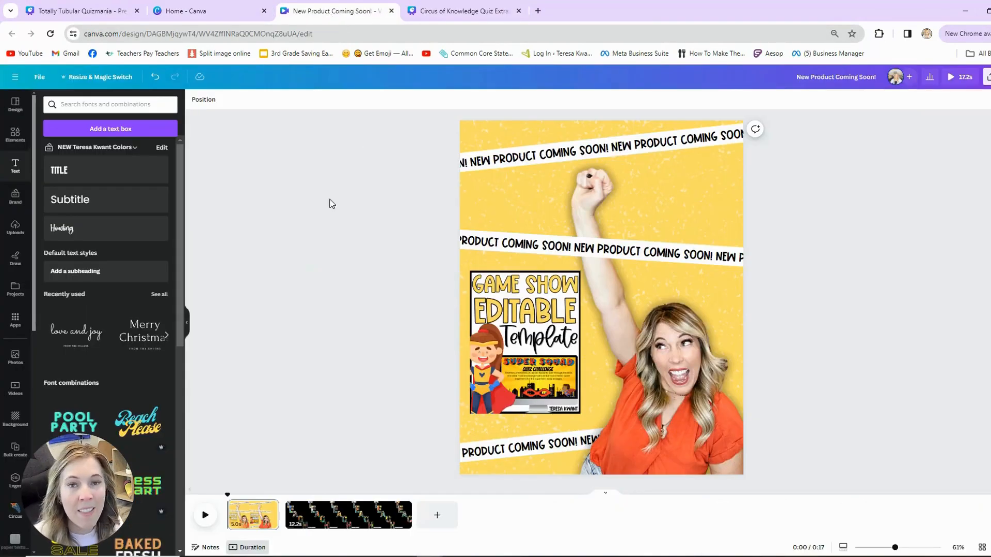
pyautogui.click(953, 77)
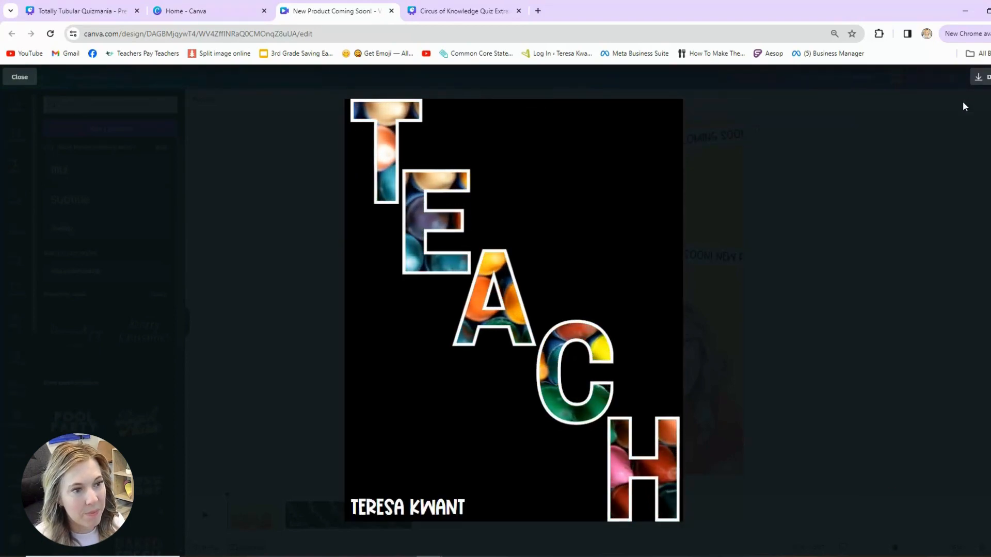
pyautogui.press('Escape')
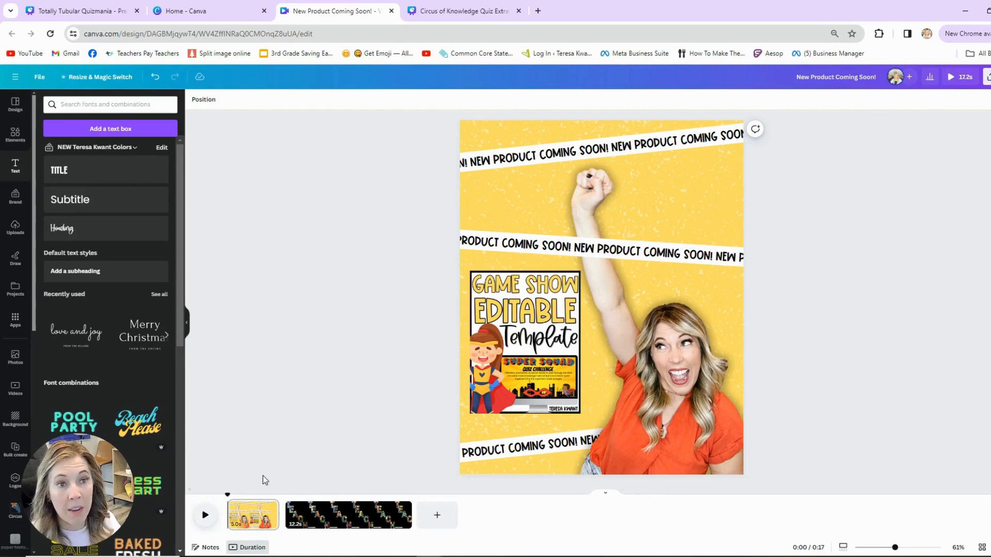
# Step: Start creating a design from the home page and search the design types for "portrait video"
pyautogui.click(209, 12)
pyautogui.click(929, 80)
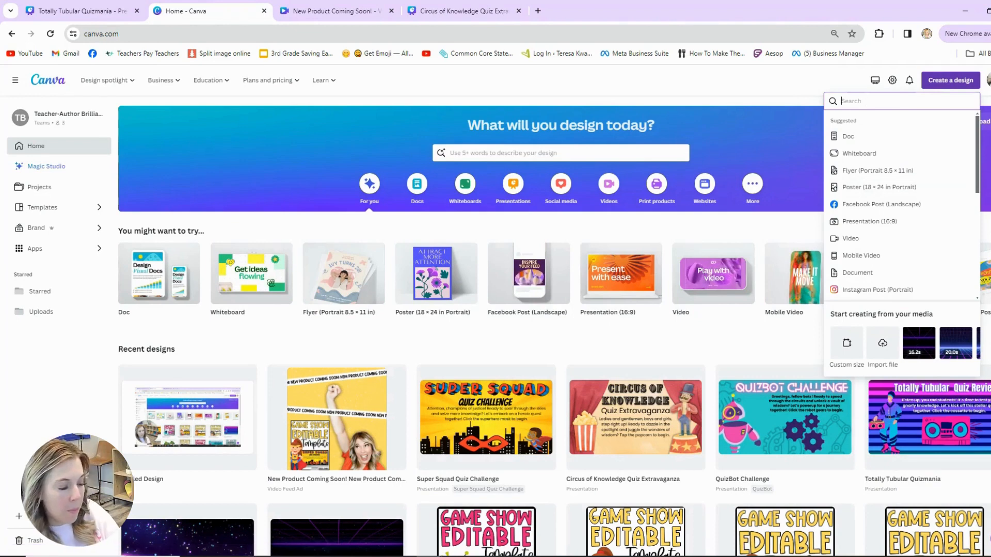
pyautogui.write('portrait video')
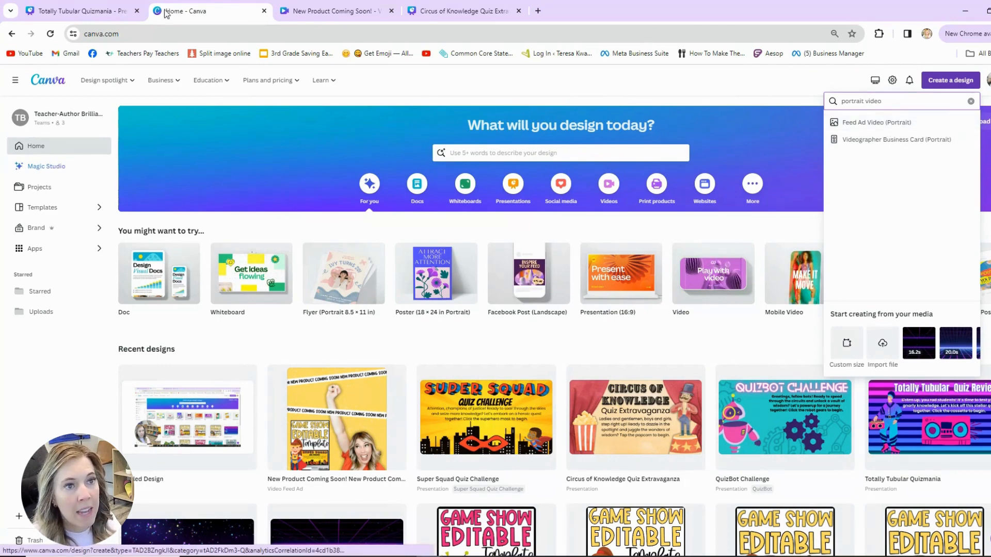
# Step: Return to the New Product Coming Soon! design and replay its first page from the start
pyautogui.click(299, 12)
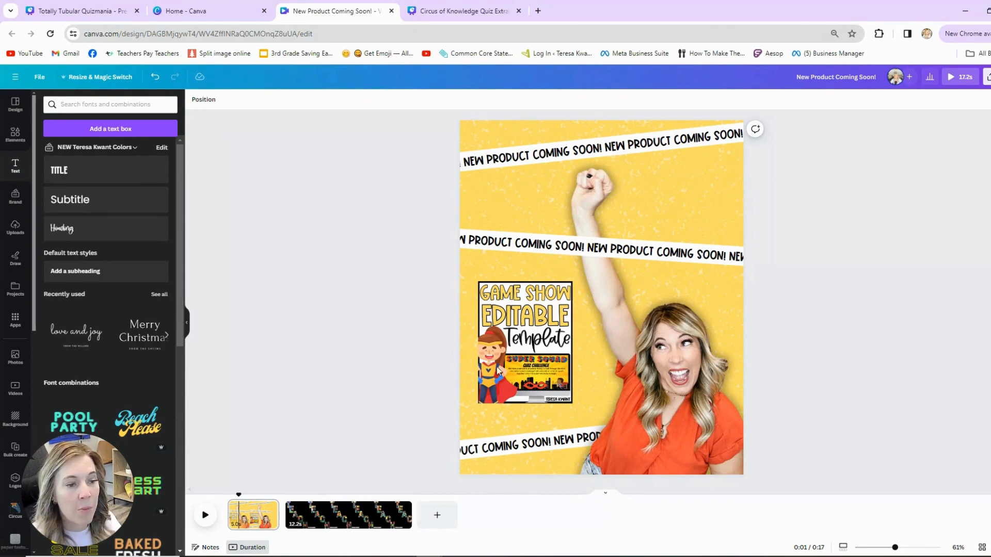
pyautogui.moveTo(238, 495); pyautogui.dragTo(229, 496)
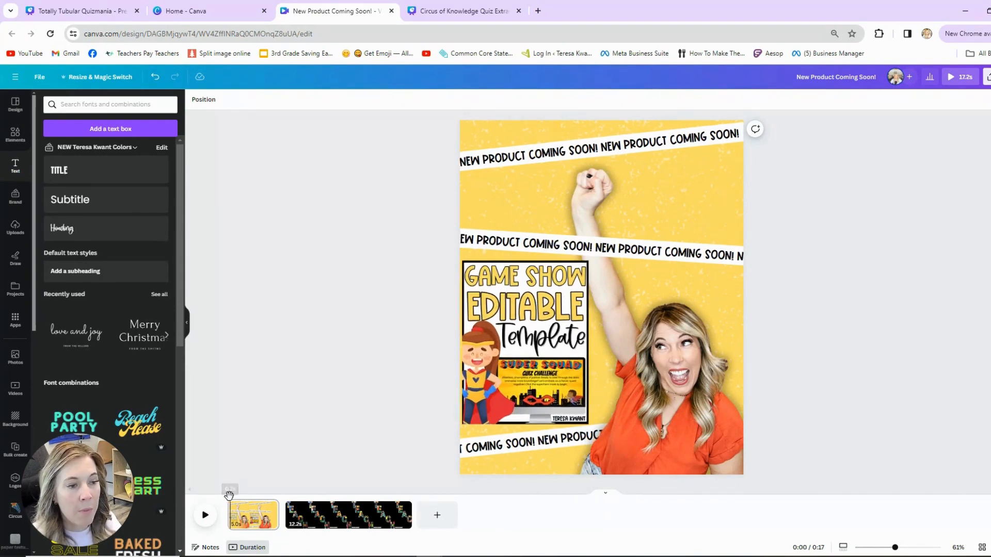
pyautogui.click(205, 515)
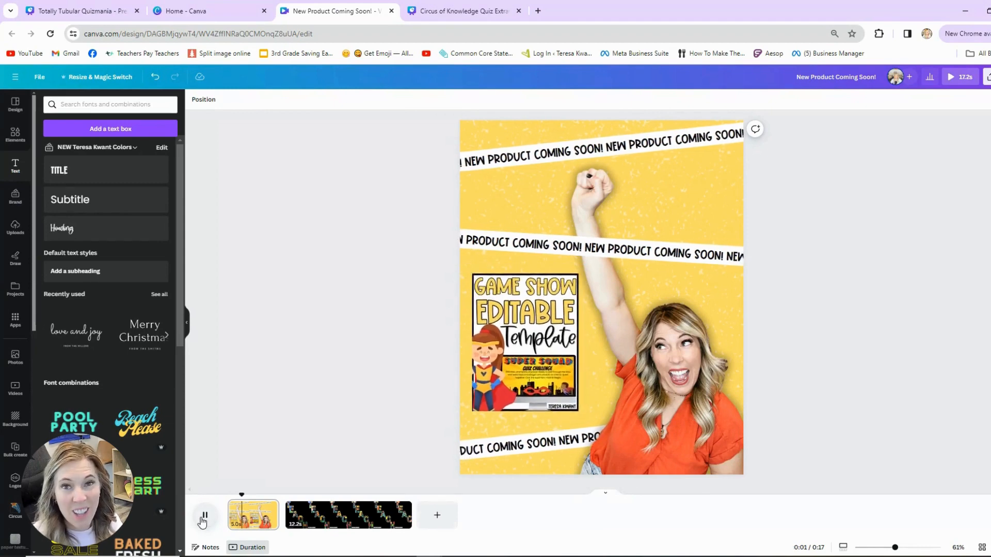
pyautogui.click(203, 517)
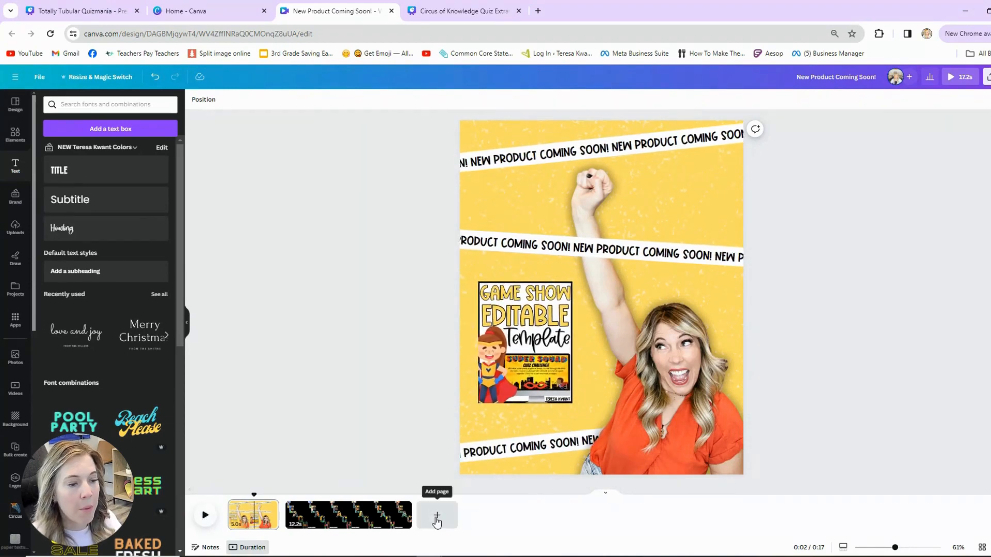
# Step: Add a new page after the last one and fill its background with the yellow document color
pyautogui.click(437, 516)
pyautogui.click(467, 190)
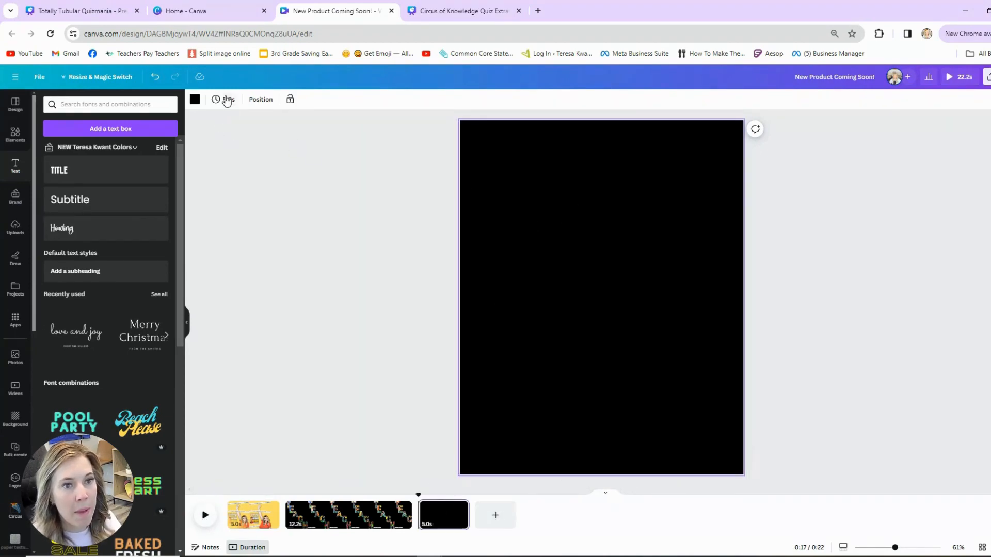
pyautogui.click(196, 99)
pyautogui.click(92, 151)
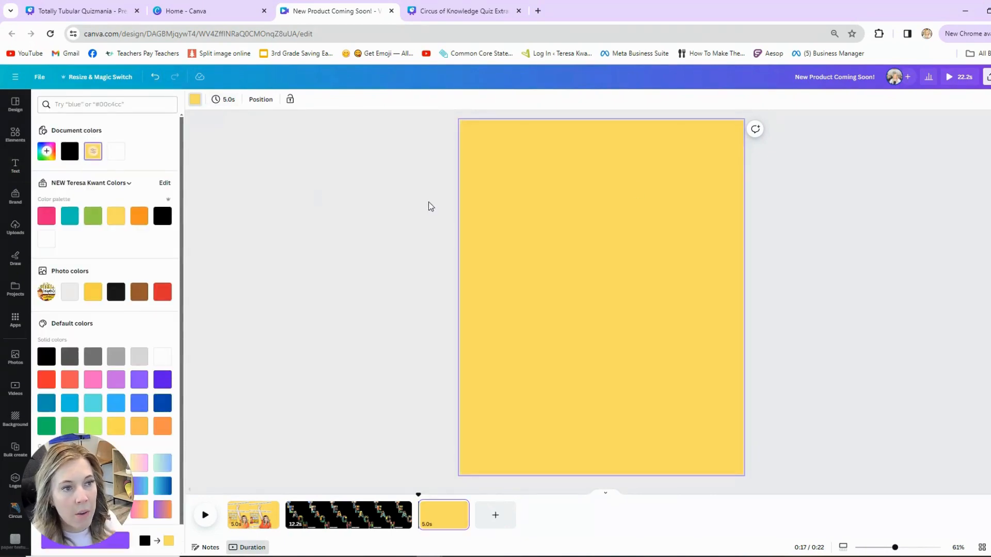
pyautogui.click(16, 133)
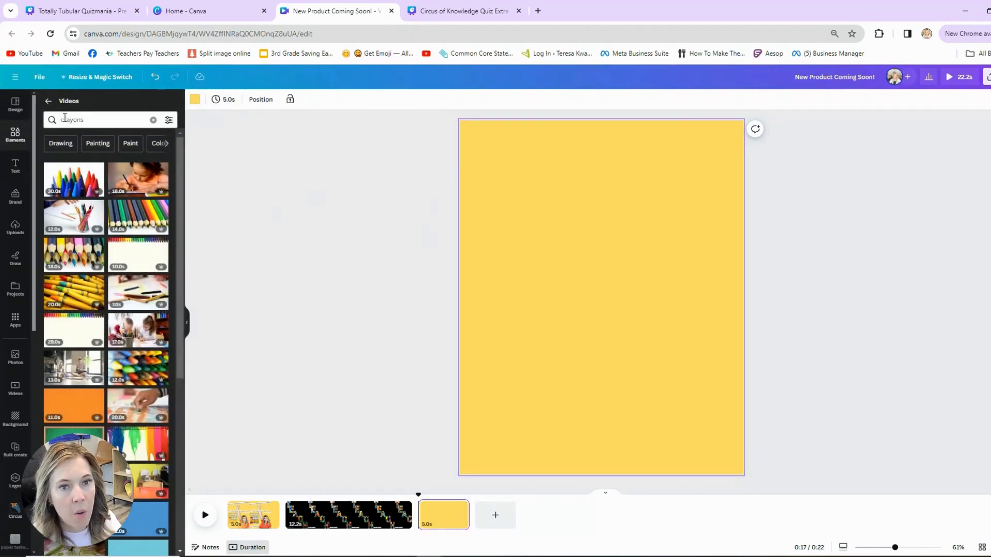
pyautogui.click(16, 104)
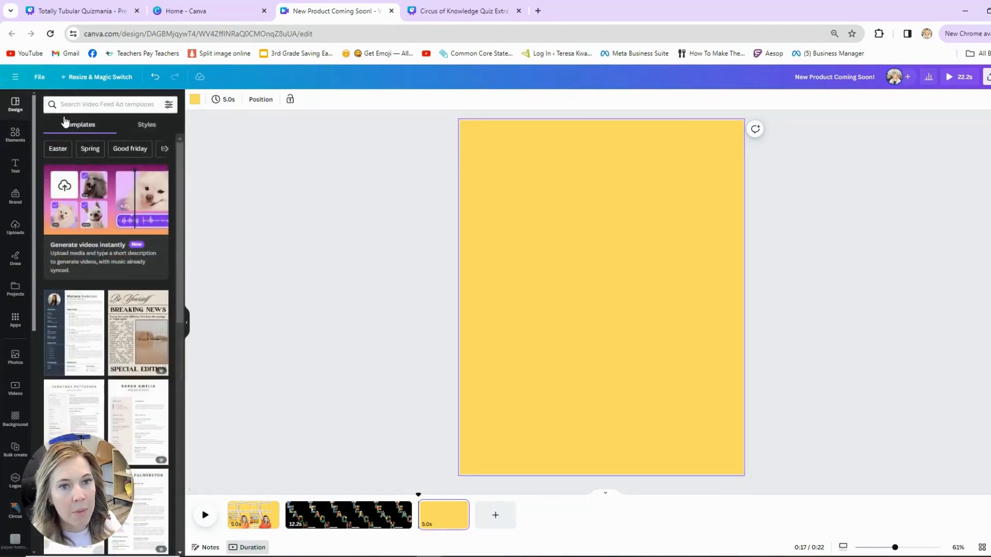
pyautogui.click(15, 133)
pyautogui.doubleClick(82, 116)
pyautogui.press('BackSpace')
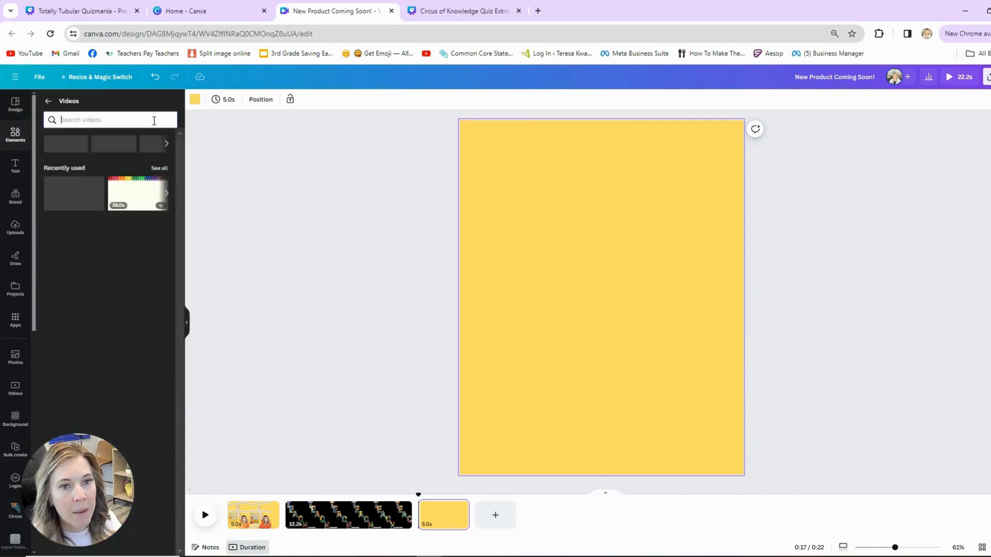
pyautogui.write('texture')
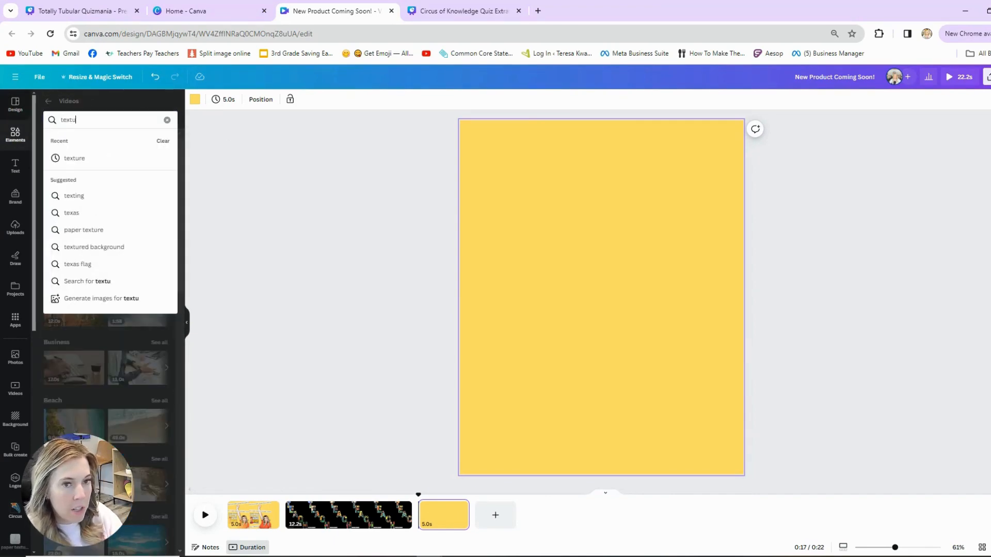
pyautogui.press('Return')
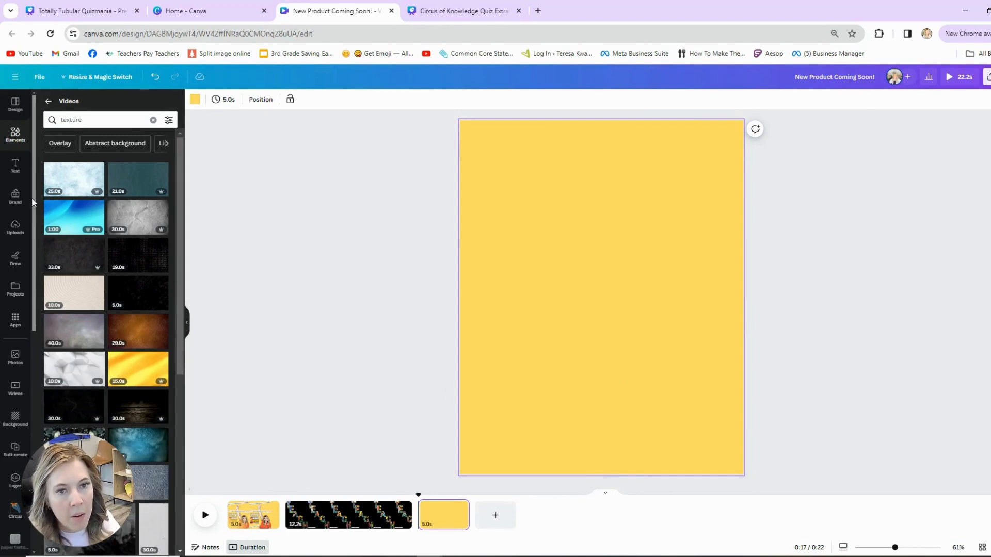
pyautogui.click(49, 102)
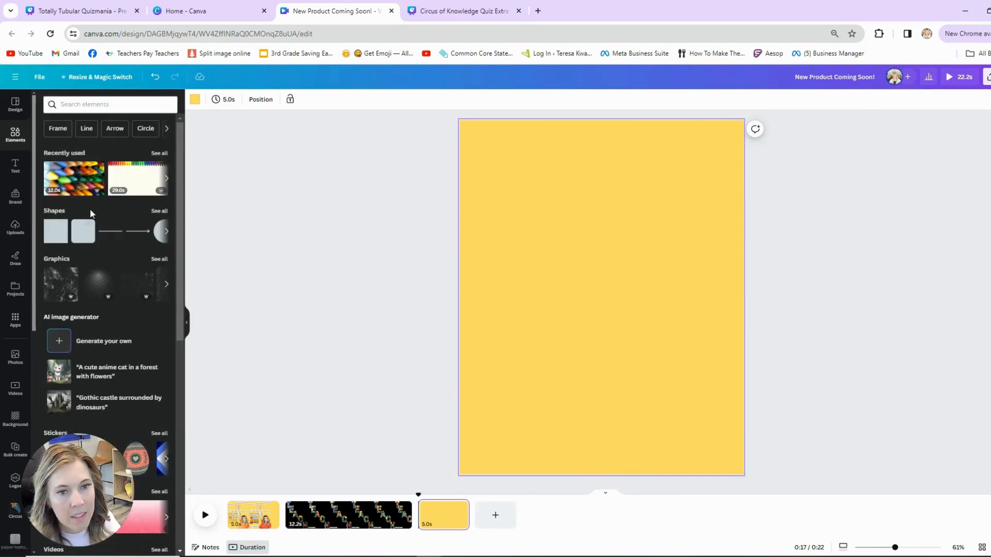
# Step: Search the graphics for "texture" and place the first speckled texture in the upper-left area of the yellow page
pyautogui.click(159, 259)
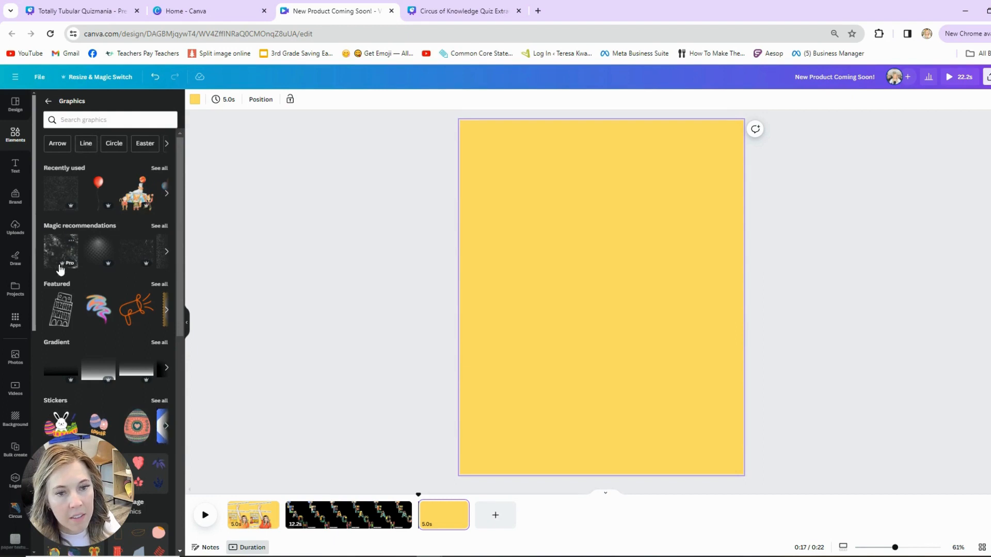
pyautogui.click(84, 120)
pyautogui.write('te')
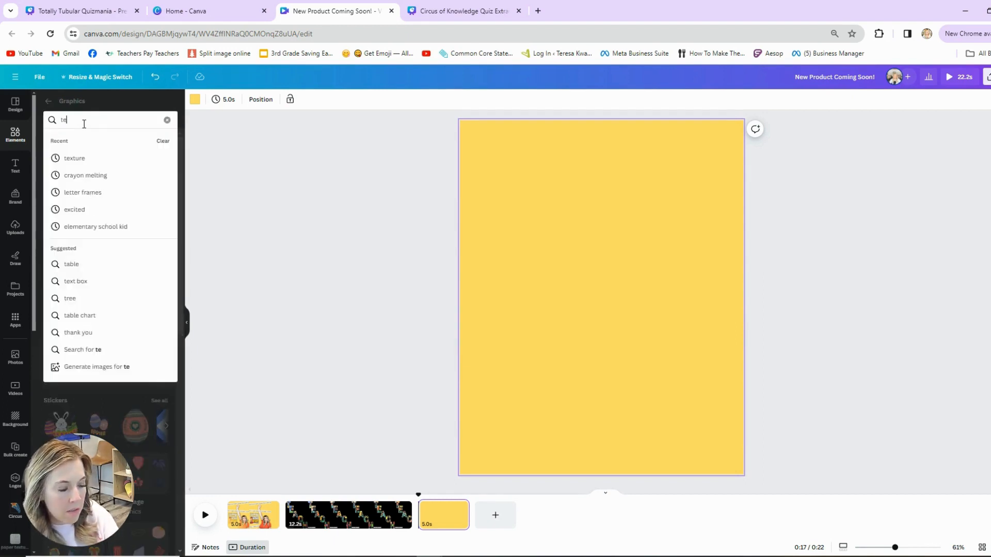
pyautogui.write('xture')
pyautogui.press('Return')
pyautogui.click(62, 178)
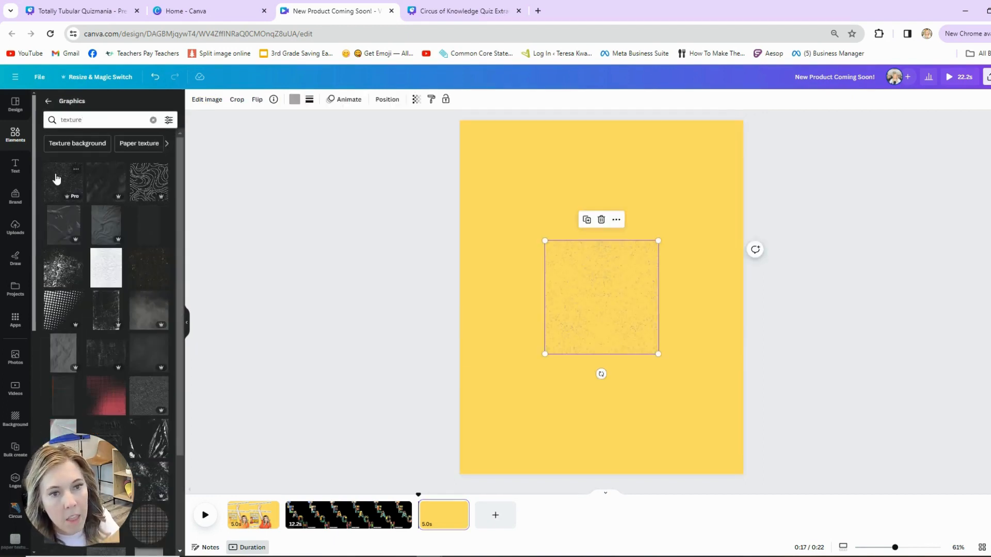
pyautogui.moveTo(612, 302); pyautogui.dragTo(543, 211)
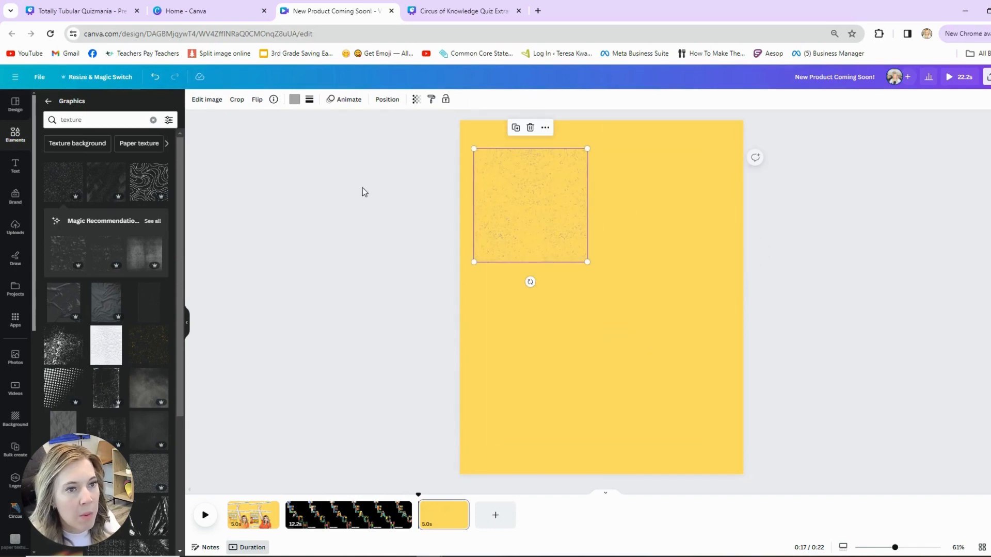
# Step: Recolor the speckled texture white and set its transparency to 50
pyautogui.click(294, 101)
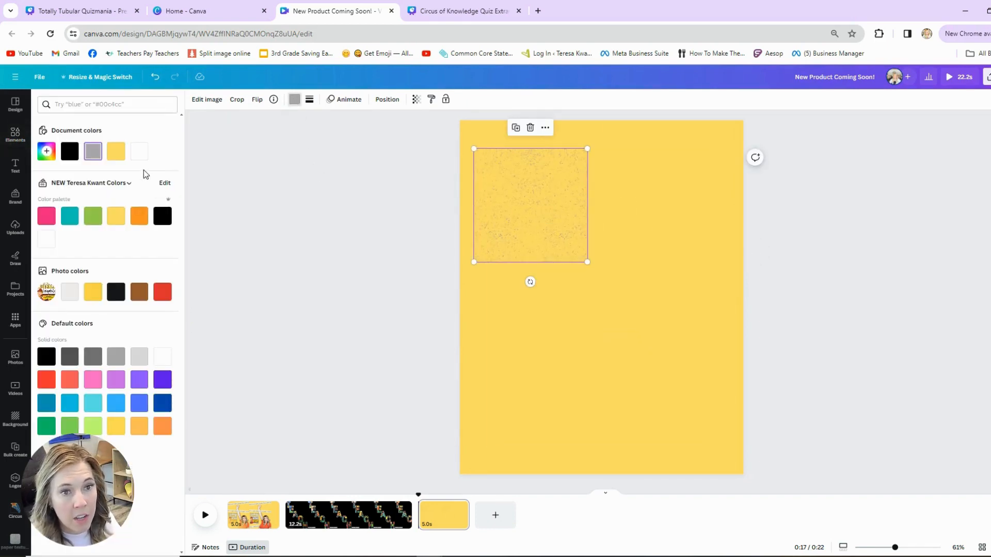
pyautogui.click(140, 152)
pyautogui.click(416, 100)
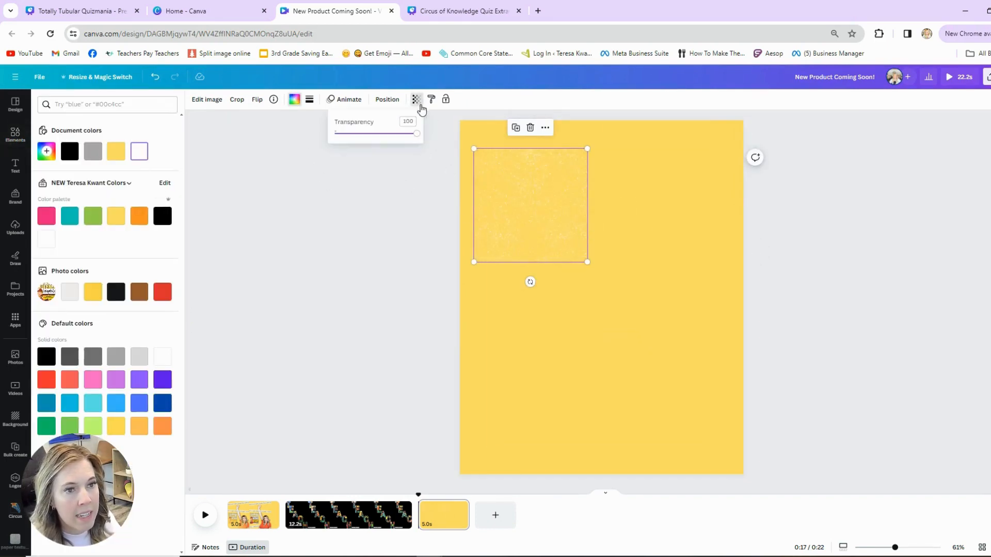
pyautogui.moveTo(391, 137); pyautogui.dragTo(377, 136)
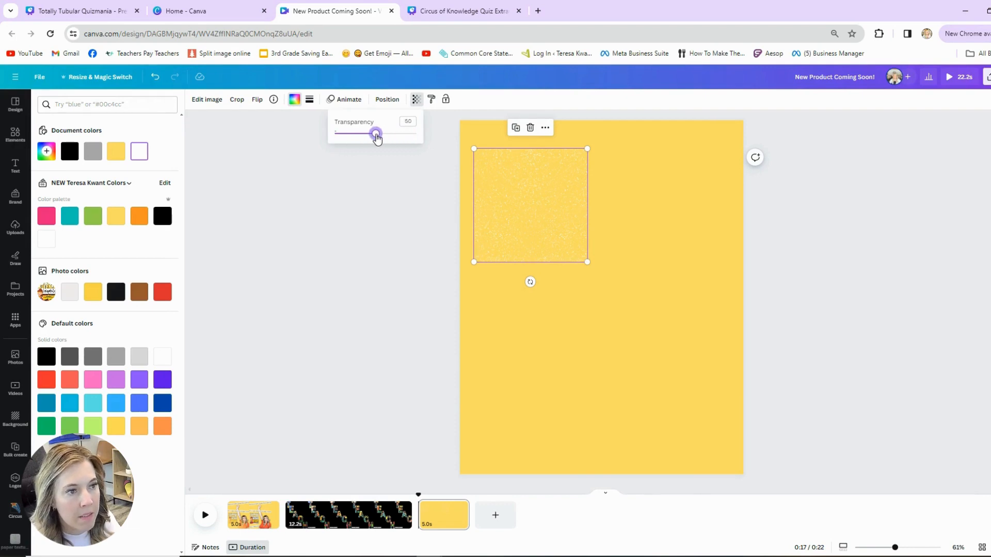
# Step: Align the texture with the page's upper-left corner and enlarge it until it covers the whole page
pyautogui.moveTo(491, 195); pyautogui.dragTo(478, 169)
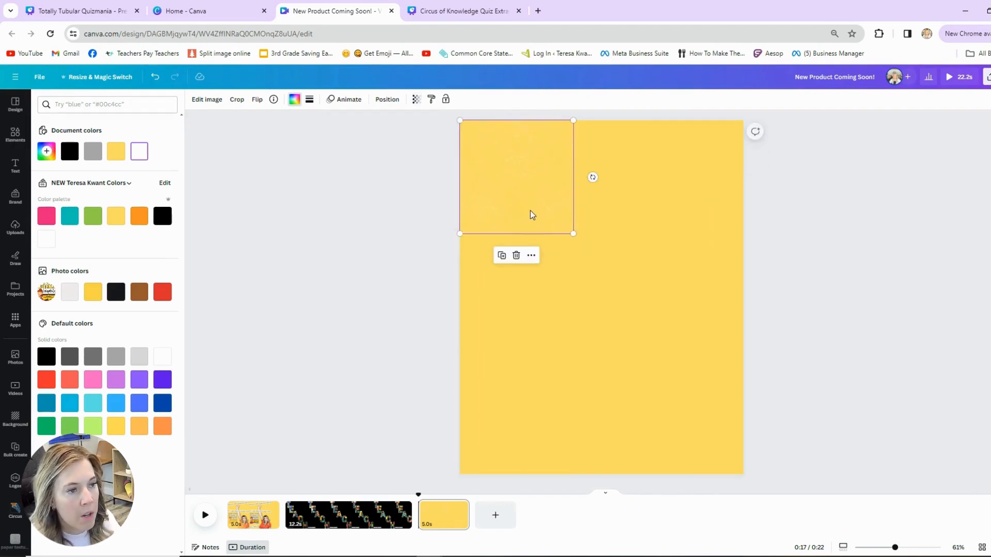
pyautogui.moveTo(571, 236); pyautogui.dragTo(851, 485)
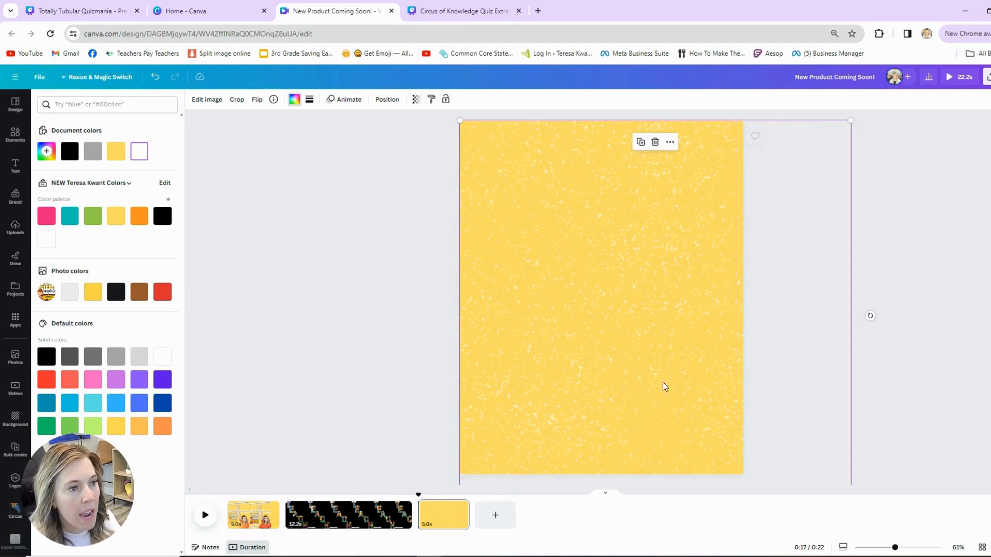
pyautogui.press('Escape')
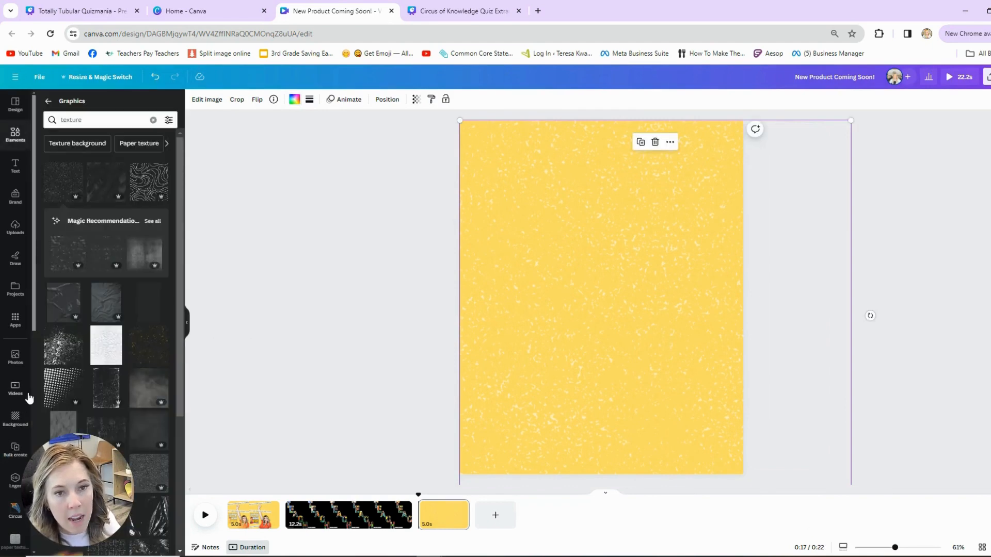
# Step: Add a brand-style title text box to the page and enlarge it to font size 102
pyautogui.click(15, 168)
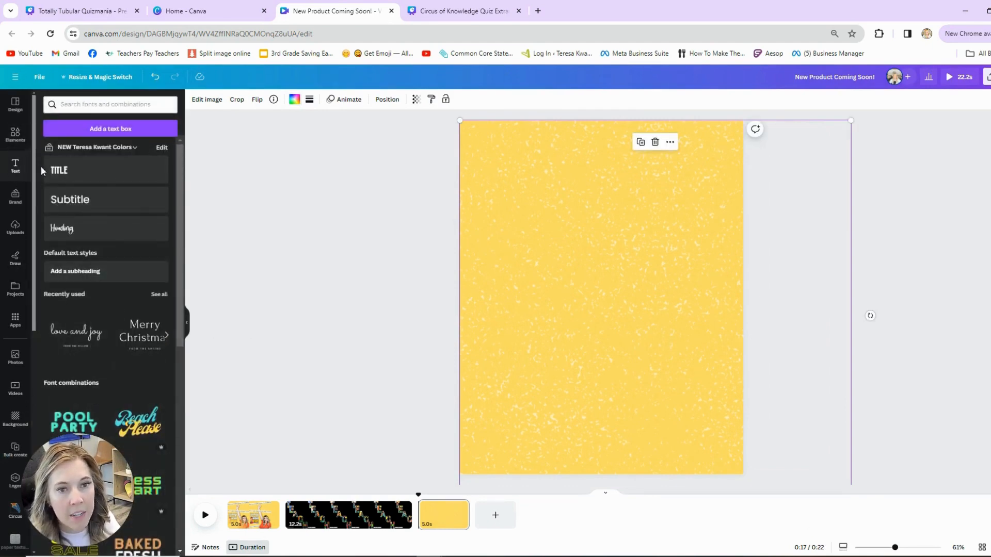
pyautogui.click(57, 171)
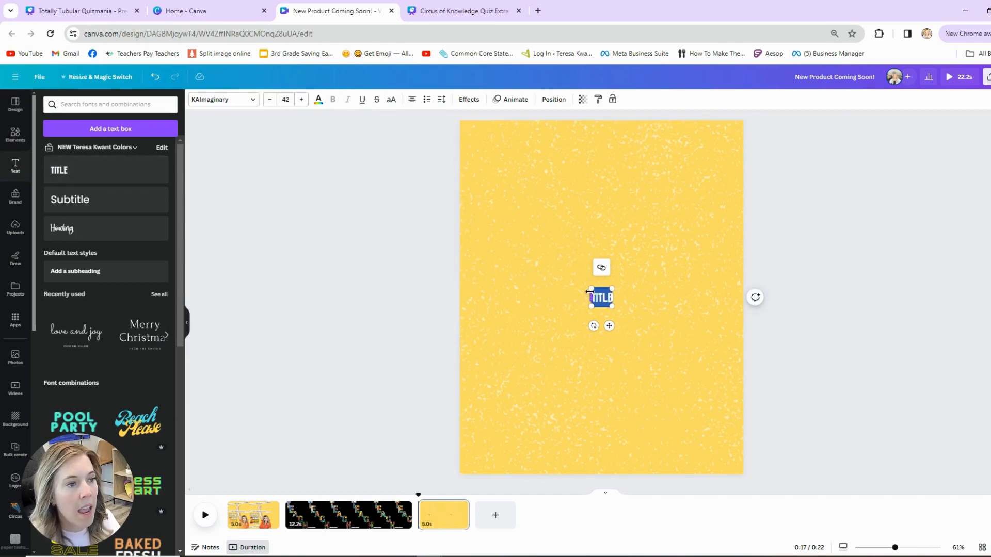
pyautogui.moveTo(589, 288); pyautogui.dragTo(562, 263)
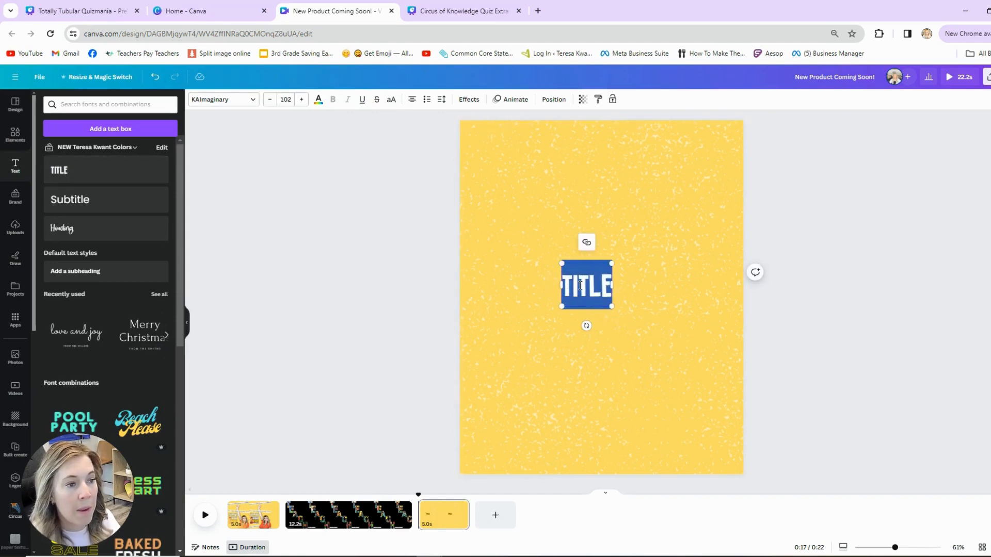
# Step: Replace the title text with "NEW PRODUCT COMING SOON!" and resize the text box so the phrase fits on one line
pyautogui.write('NEW')
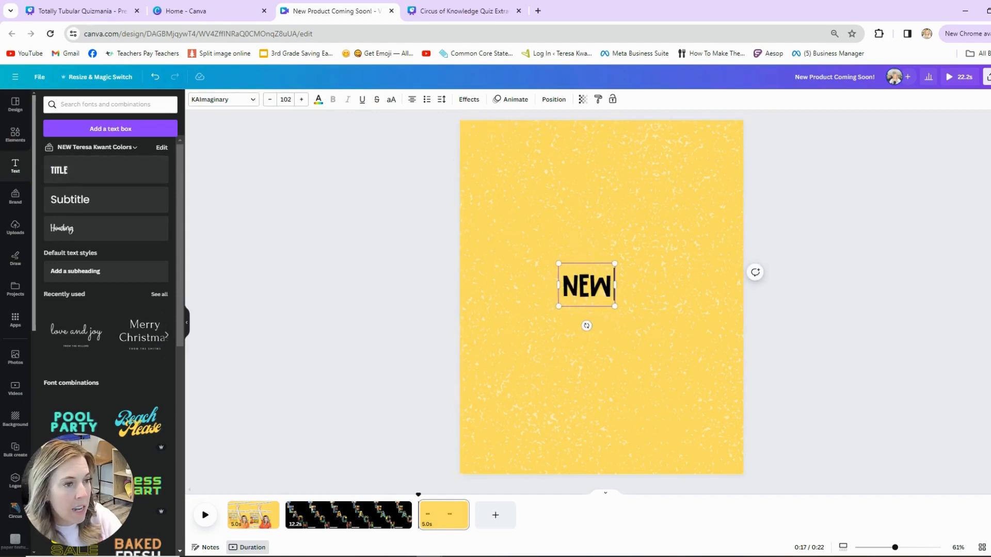
pyautogui.write(' PRODUCT COMING SOON!')
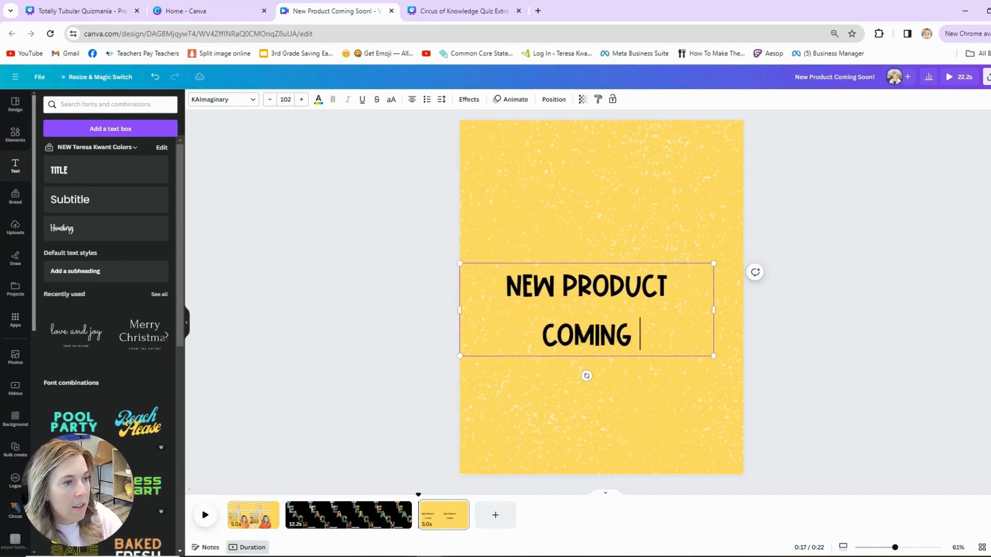
pyautogui.press('BackSpace')
pyautogui.press('BackSpace')
pyautogui.press('BackSpace')
pyautogui.press('BackSpace')
pyautogui.press('BackSpace')
pyautogui.press('BackSpace')
pyautogui.press('BackSpace')
pyautogui.press('BackSpace')
pyautogui.press('BackSpace')
pyautogui.press('BackSpace')
pyautogui.press('BackSpace')
pyautogui.press('BackSpace')
pyautogui.press('BackSpace')
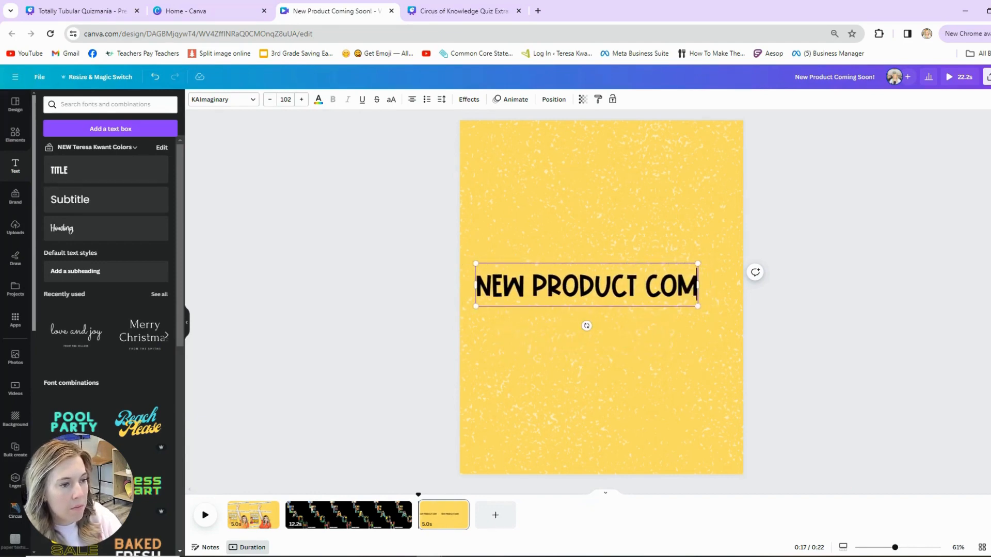
pyautogui.write('COMING SOON!')
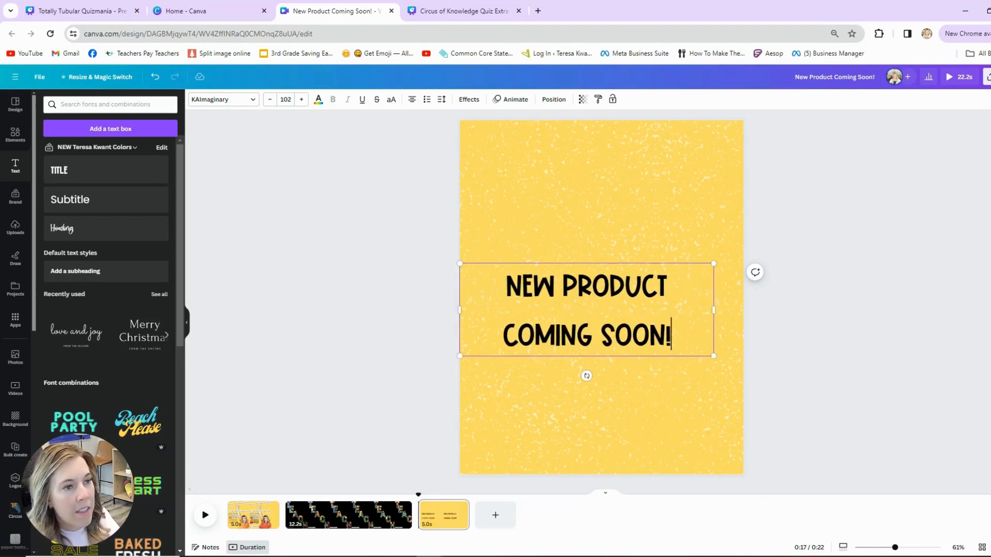
pyautogui.moveTo(713, 355); pyautogui.dragTo(737, 290)
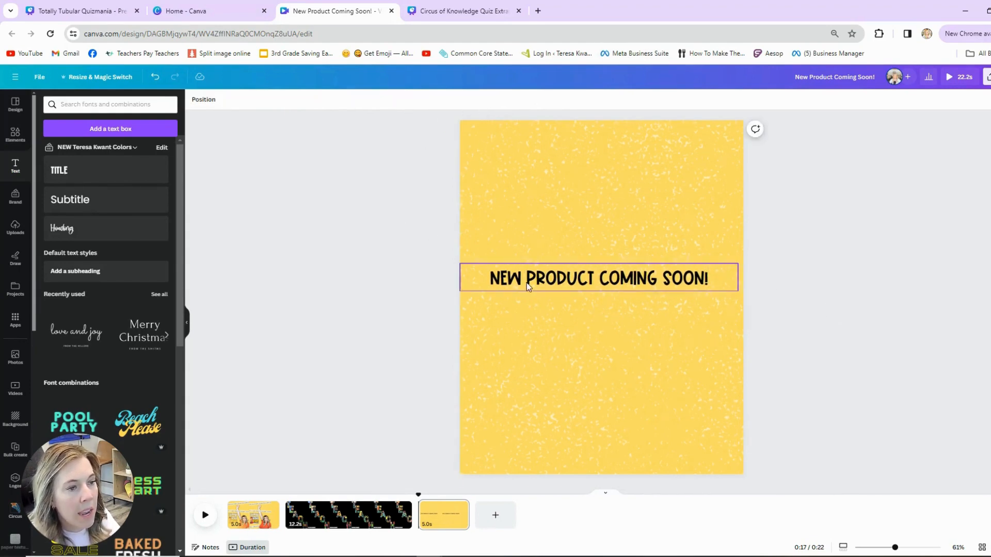
# Step: Give the "NEW PRODUCT COMING SOON!" text a white Background effect with roundness 0
pyautogui.click(471, 100)
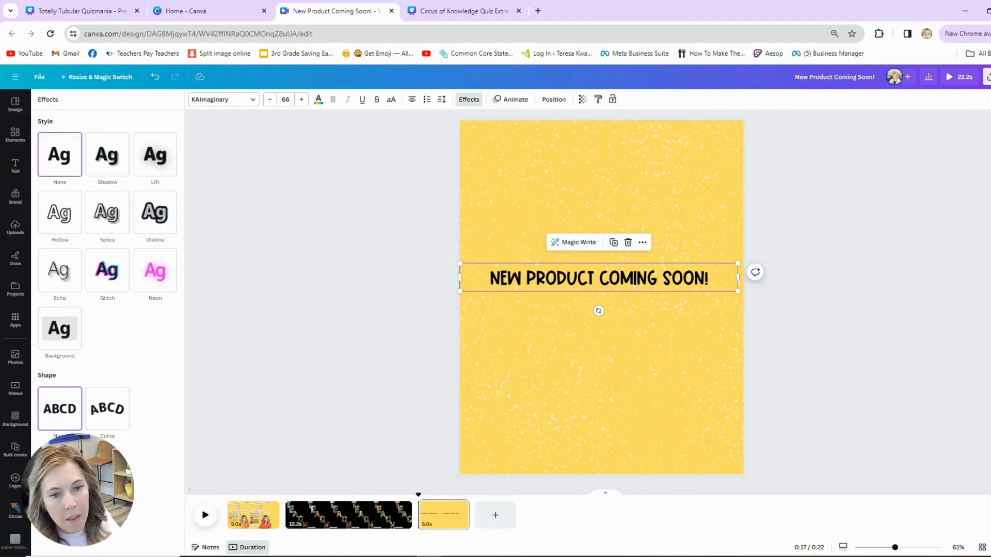
pyautogui.click(49, 336)
pyautogui.click(170, 447)
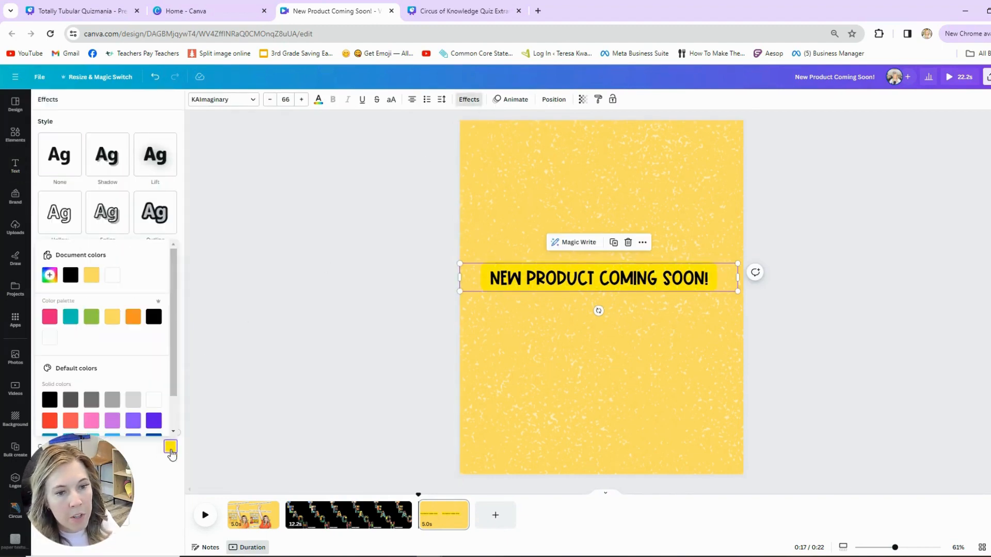
pyautogui.click(113, 276)
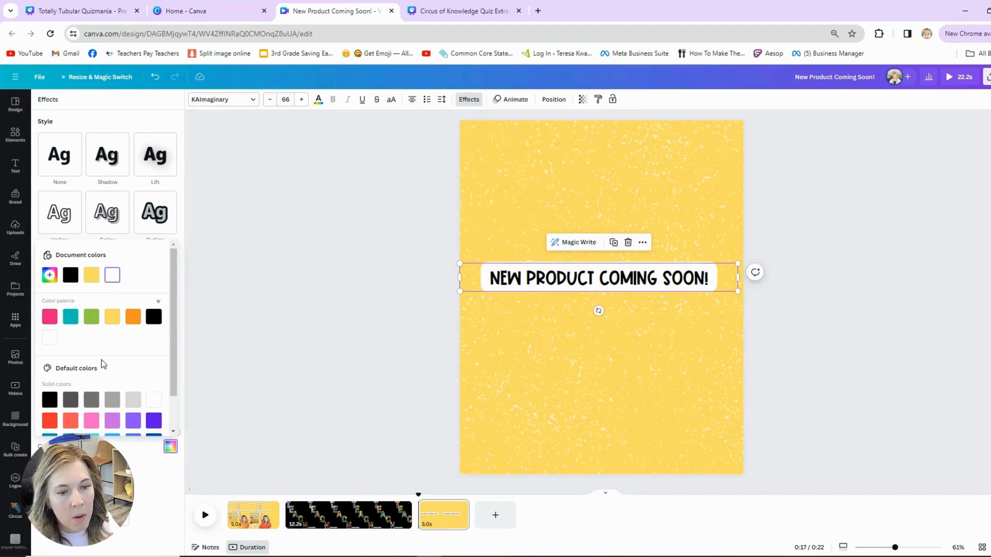
pyautogui.click(101, 468)
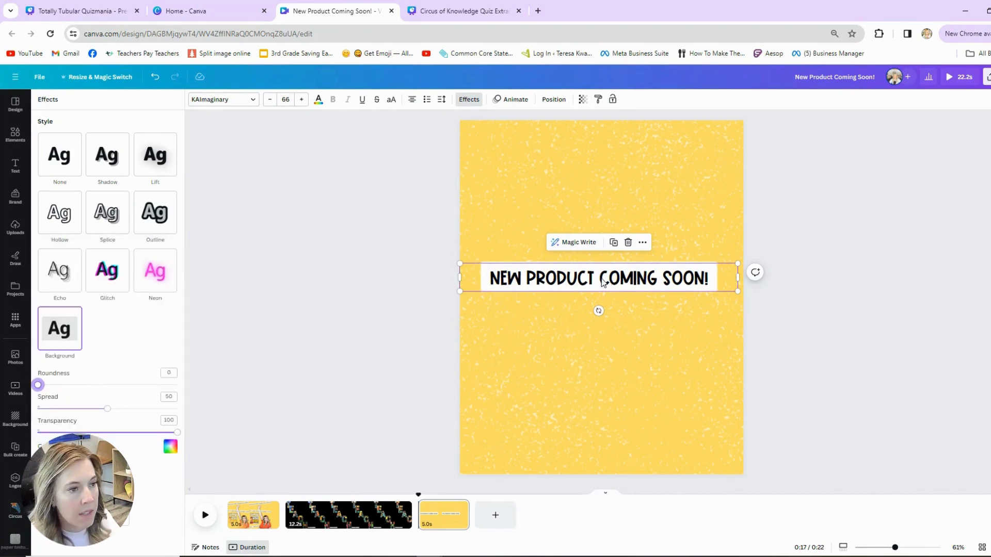
# Step: Copy the phrase "NEW PRODUCT COMING SOON!" and repeat it in the same text box until it appears four times
pyautogui.tripleClick(648, 277)
pyautogui.rightClick(644, 270)
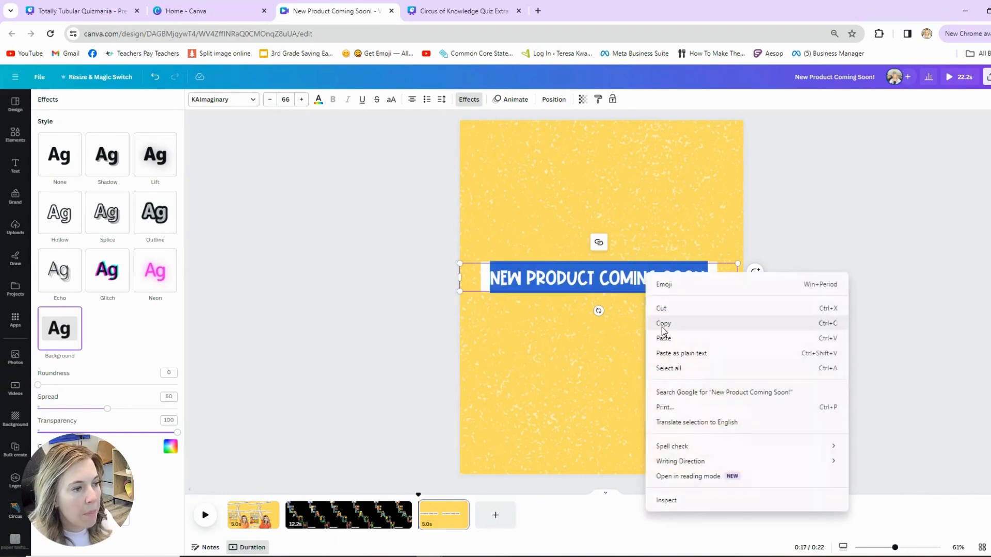
pyautogui.click(666, 326)
pyautogui.press('BackSpace')
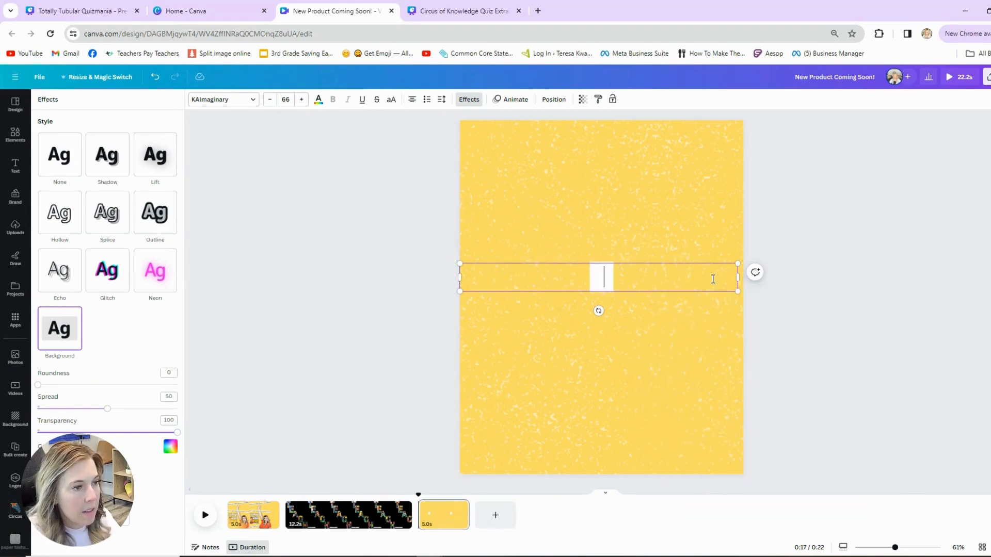
pyautogui.click(156, 78)
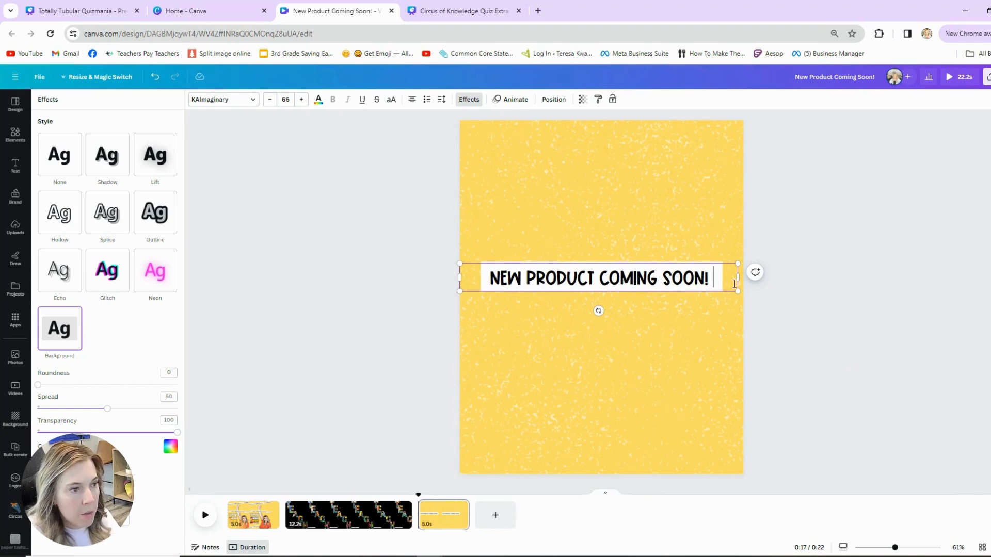
pyautogui.hotkey('ctrl', 'v')
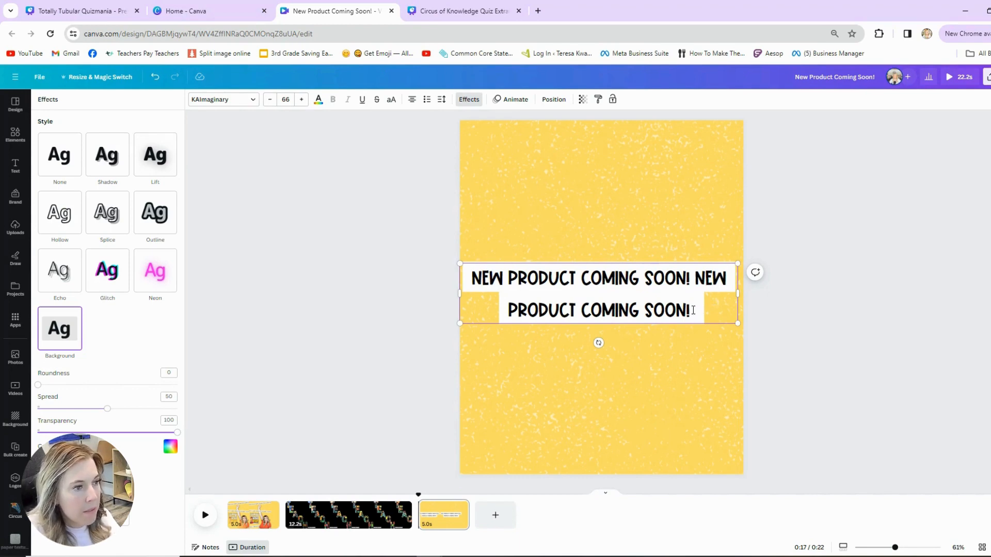
pyautogui.moveTo(694, 310); pyautogui.dragTo(697, 281)
pyautogui.rightClick(702, 282)
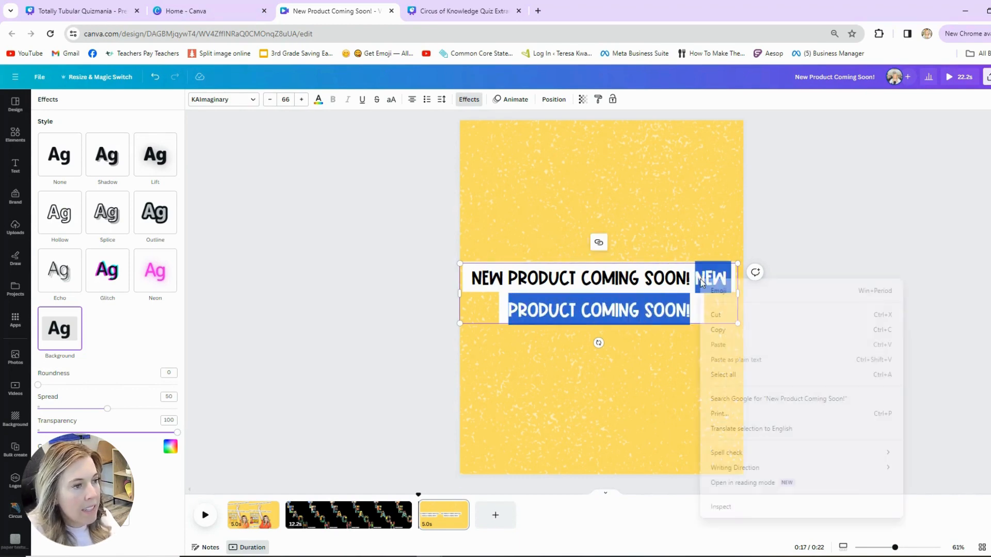
pyautogui.click(710, 323)
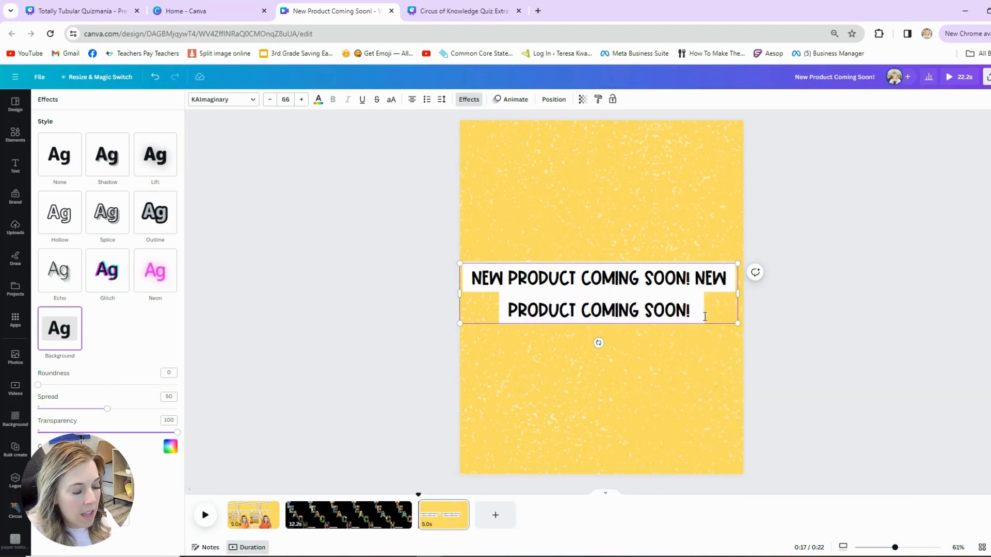
pyautogui.hotkey('ctrl', 'v')
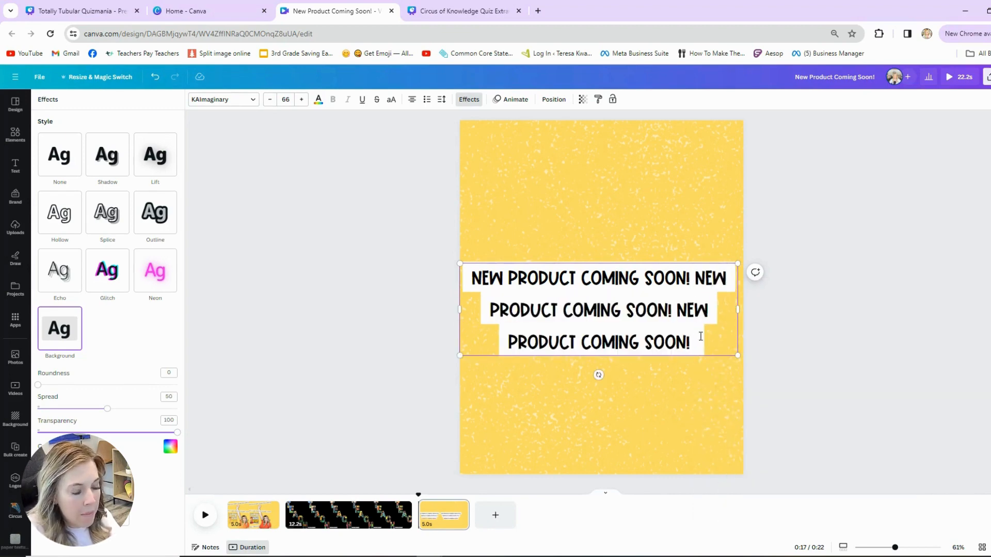
pyautogui.hotkey('ctrl', 'v')
# Step: Widen the text box beyond both page edges and shrink the text to about size 49.4 so all four phrases form one line
pyautogui.moveTo(744, 322); pyautogui.dragTo(988, 330)
pyautogui.moveTo(457, 292); pyautogui.dragTo(279, 293)
pyautogui.click(269, 100)
pyautogui.click(269, 99)
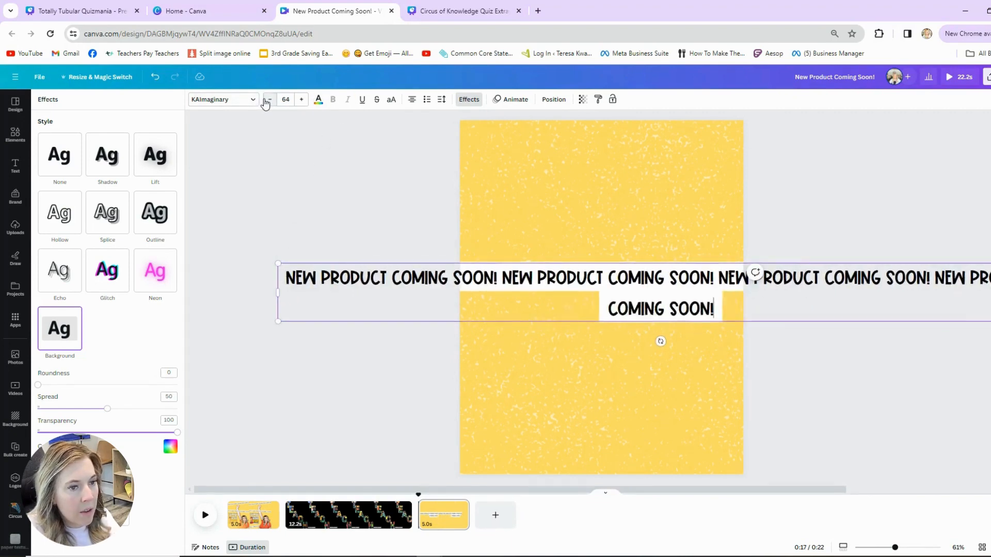
pyautogui.moveTo(279, 320); pyautogui.dragTo(305, 271)
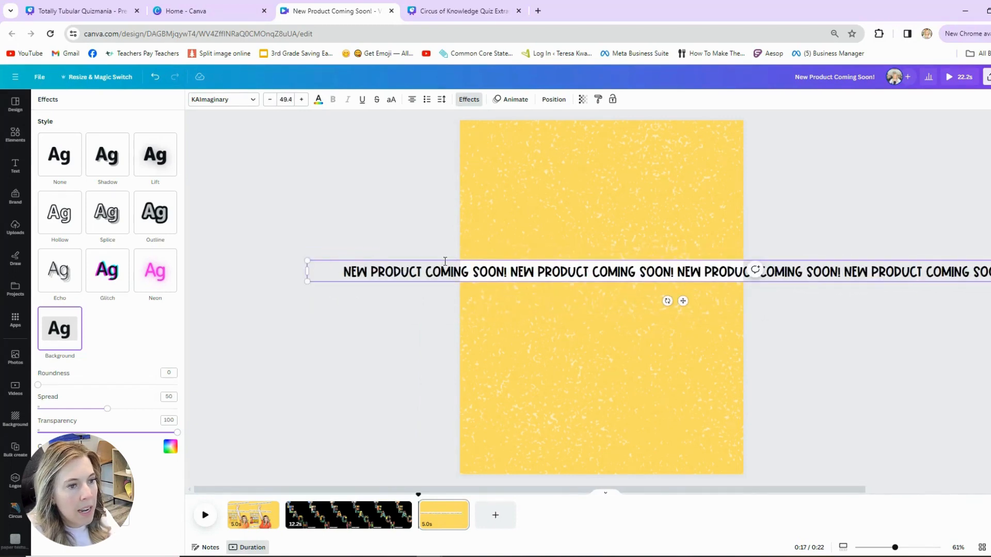
pyautogui.click(350, 329)
pyautogui.click(379, 242)
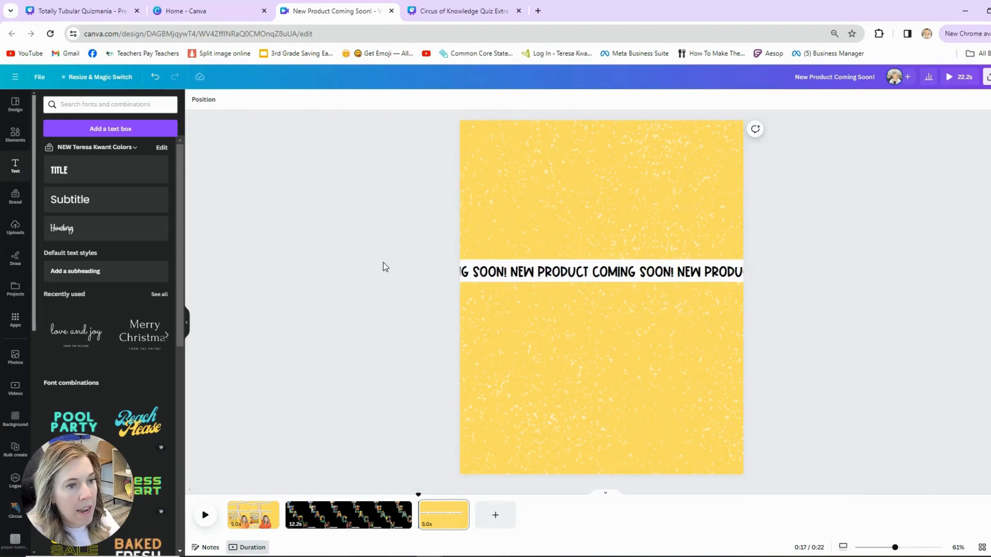
# Step: Move the text banner near the top of the page and tilt it slightly so it rises toward the right
pyautogui.click(383, 266)
pyautogui.moveTo(383, 266); pyautogui.dragTo(403, 194)
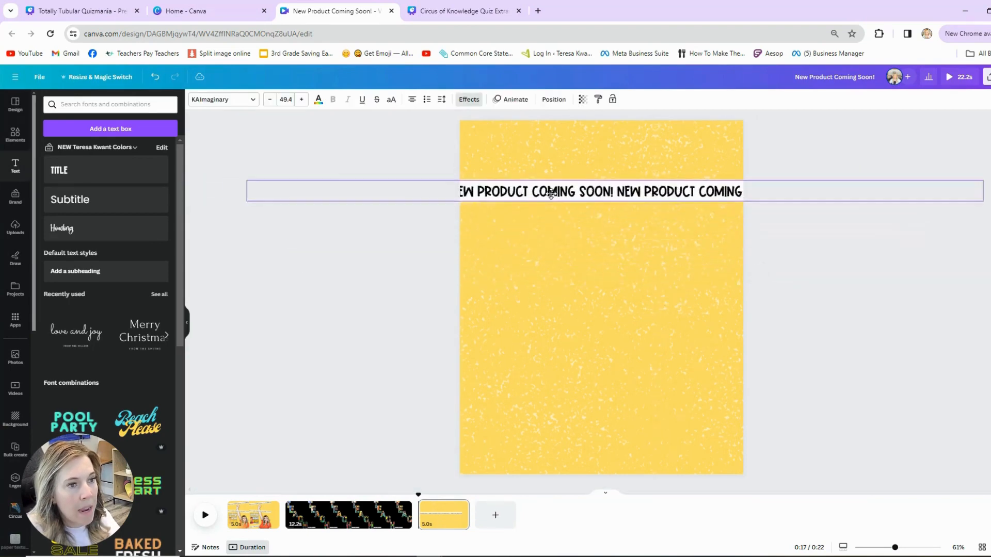
pyautogui.moveTo(551, 194); pyautogui.dragTo(483, 174)
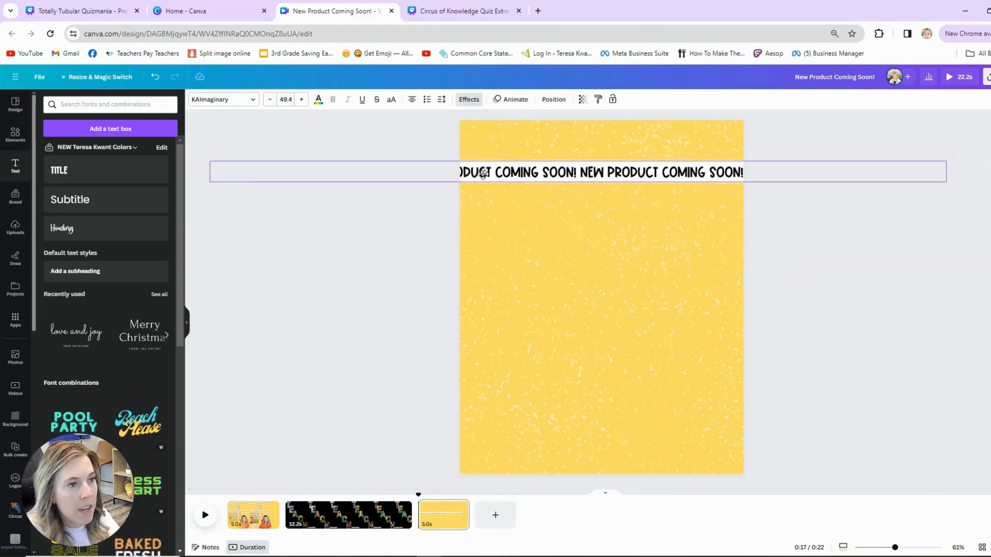
pyautogui.moveTo(572, 199); pyautogui.dragTo(575, 200)
# Step: Paste a copy of the banner below the first one and tilt it the opposite way, sloping down toward the right
pyautogui.rightClick(524, 172)
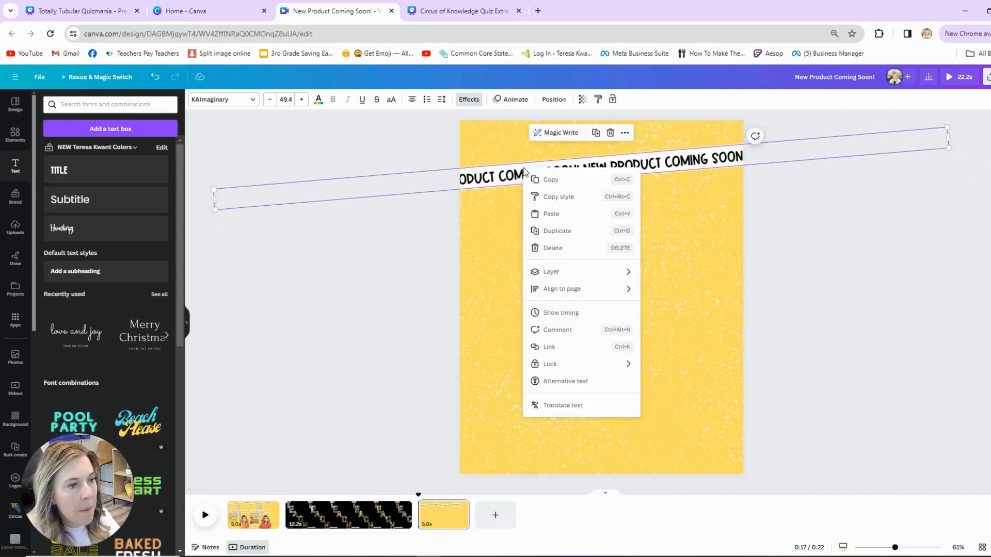
pyautogui.click(546, 179)
pyautogui.hotkey('ctrl', 'v')
pyautogui.moveTo(553, 188); pyautogui.dragTo(579, 275)
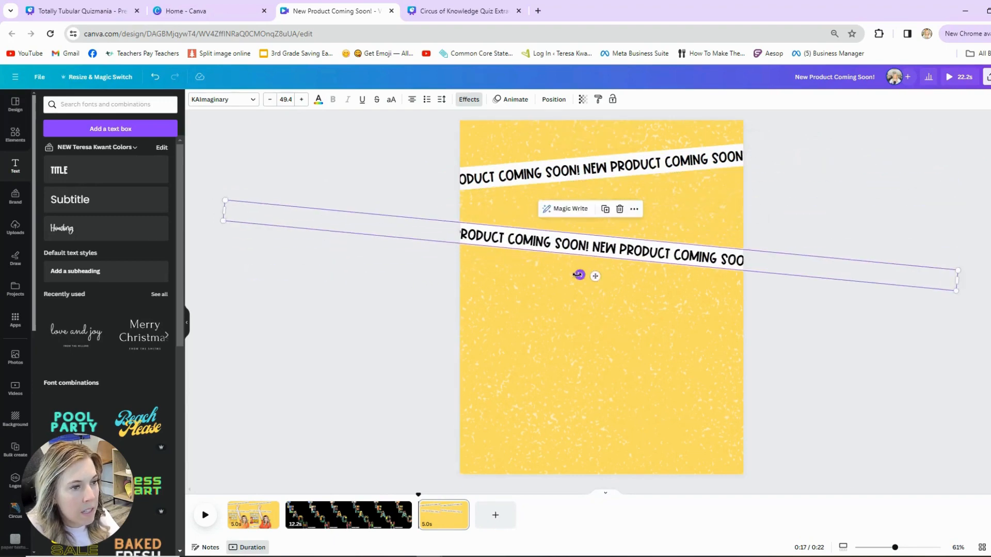
# Step: Paste a third banner and place it level across the page near the bottom edge
pyautogui.hotkey('ctrl', 'v')
pyautogui.moveTo(584, 181); pyautogui.dragTo(567, 457)
pyautogui.click(376, 288)
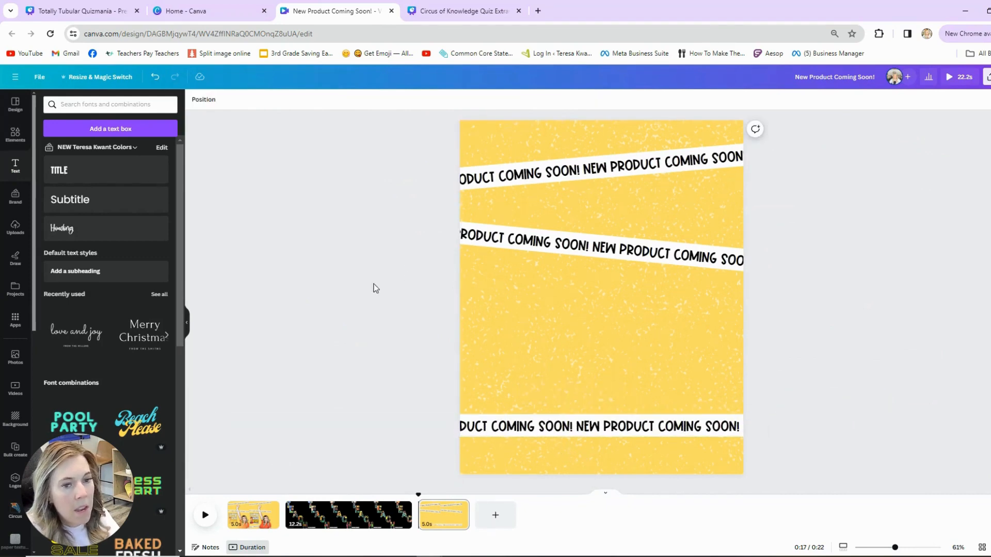
# Step: Add the brand folder photo of the woman in orange raising her fist to the lower middle of the page
pyautogui.scroll(-8, 17, 474)
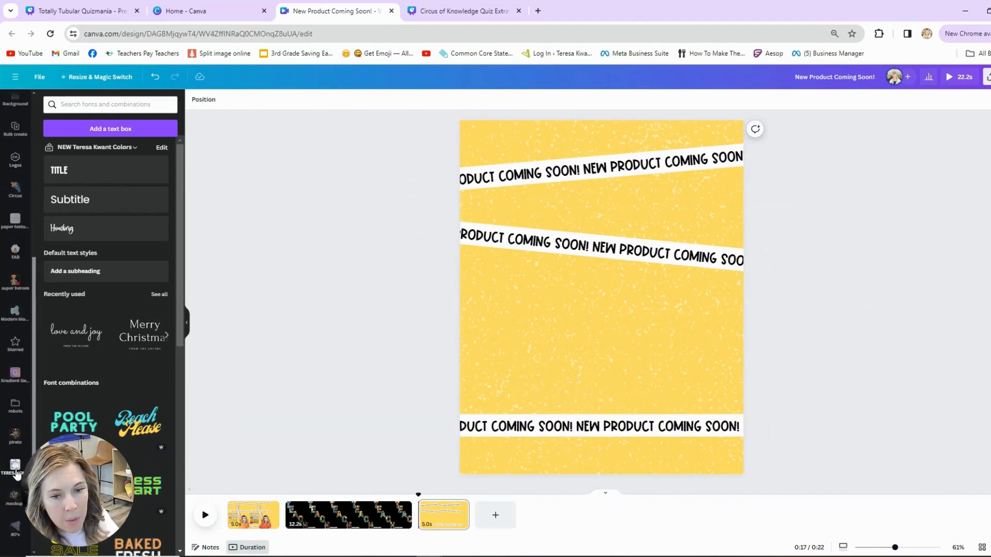
pyautogui.click(15, 510)
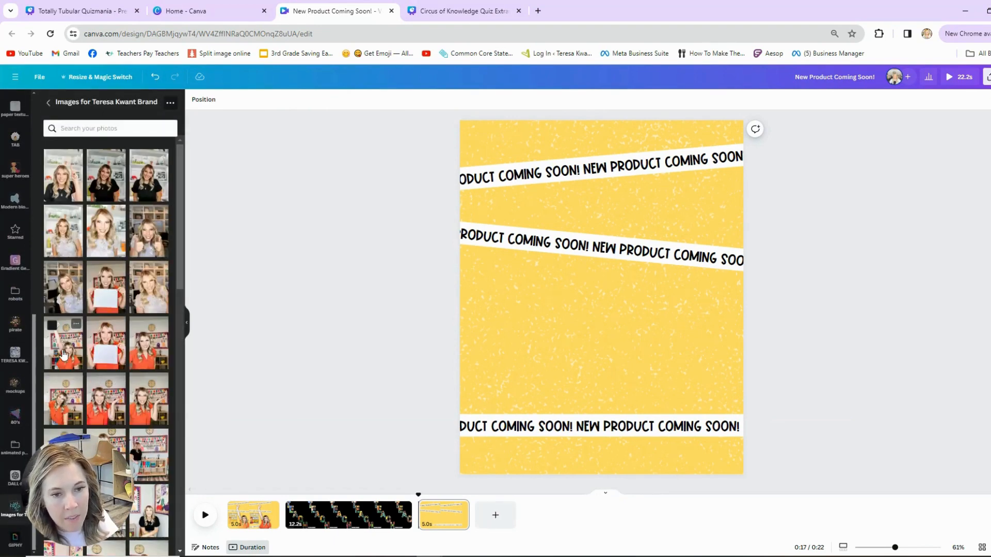
pyautogui.click(64, 351)
pyautogui.moveTo(576, 353); pyautogui.dragTo(595, 369)
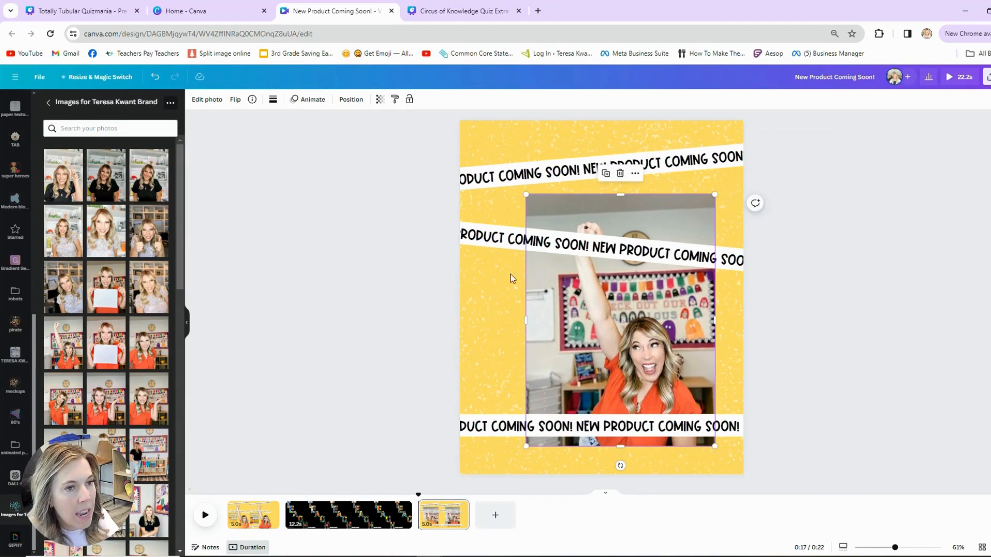
# Step: Separate the woman from the photo with Magic Grab, delete the leftover background, and set the cutout on the page's bottom edge
pyautogui.click(207, 100)
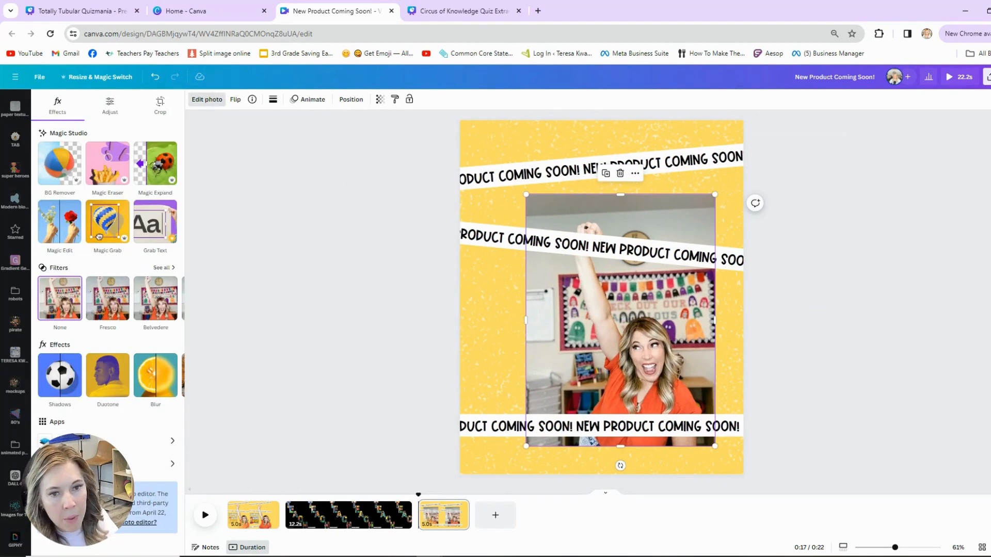
pyautogui.click(89, 222)
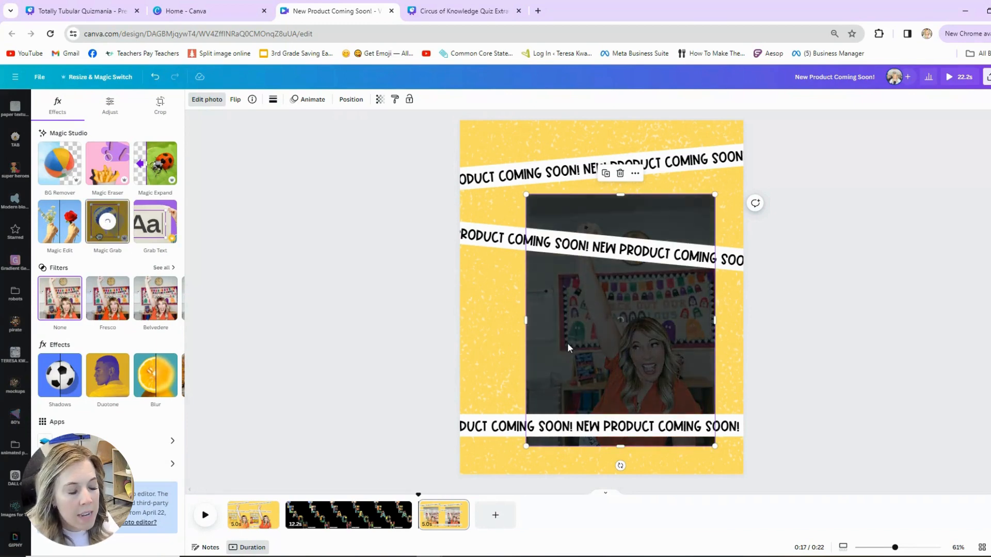
pyautogui.moveTo(663, 379); pyautogui.dragTo(634, 394)
pyautogui.click(556, 376)
pyautogui.press('Delete')
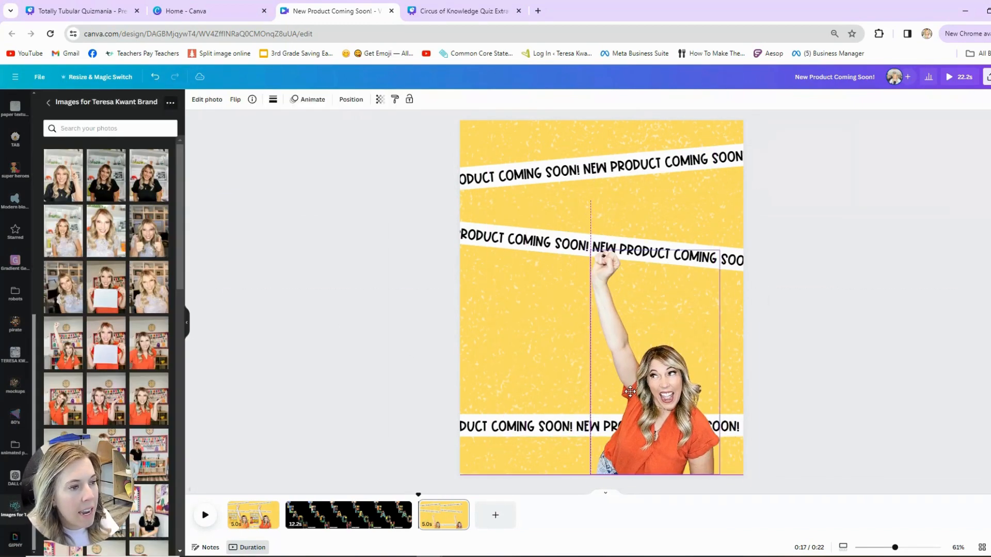
# Step: Apply a Glow shadow to the cutout of the woman
pyautogui.click(218, 100)
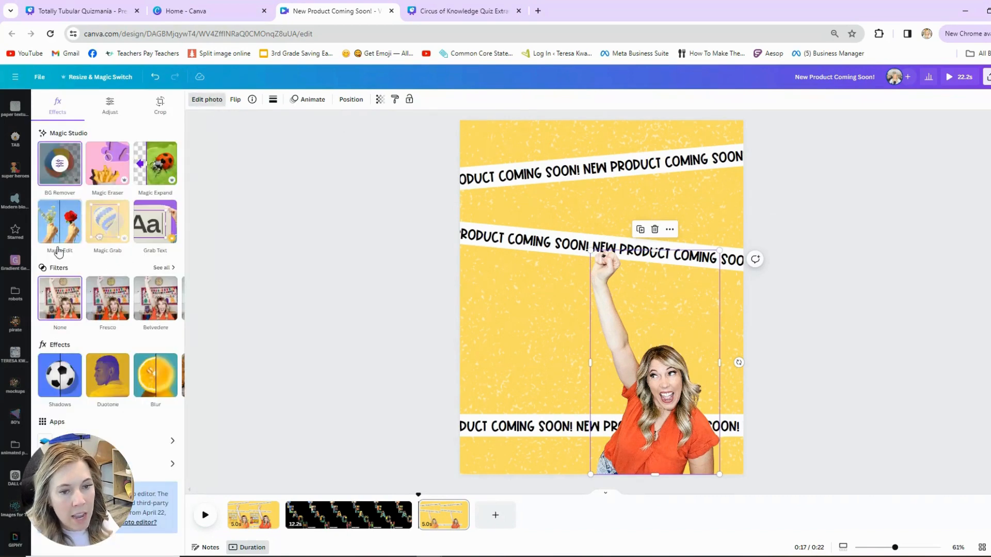
pyautogui.click(72, 380)
pyautogui.click(59, 199)
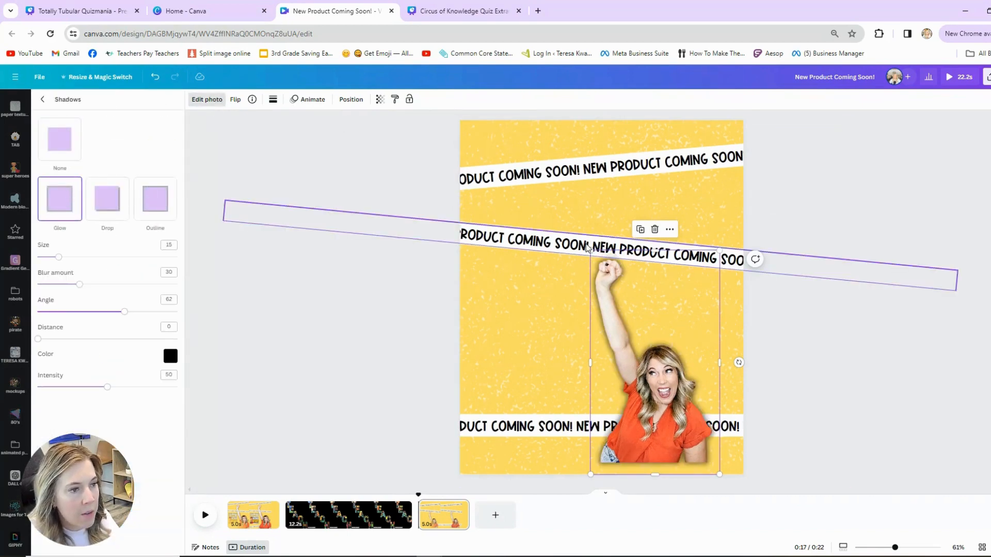
# Step: Enlarge the cutout so the fist reaches between the two upper banners, and fit it into the page's lower-right corner
pyautogui.moveTo(589, 250); pyautogui.dragTo(482, 212)
pyautogui.moveTo(571, 279); pyautogui.dragTo(601, 315)
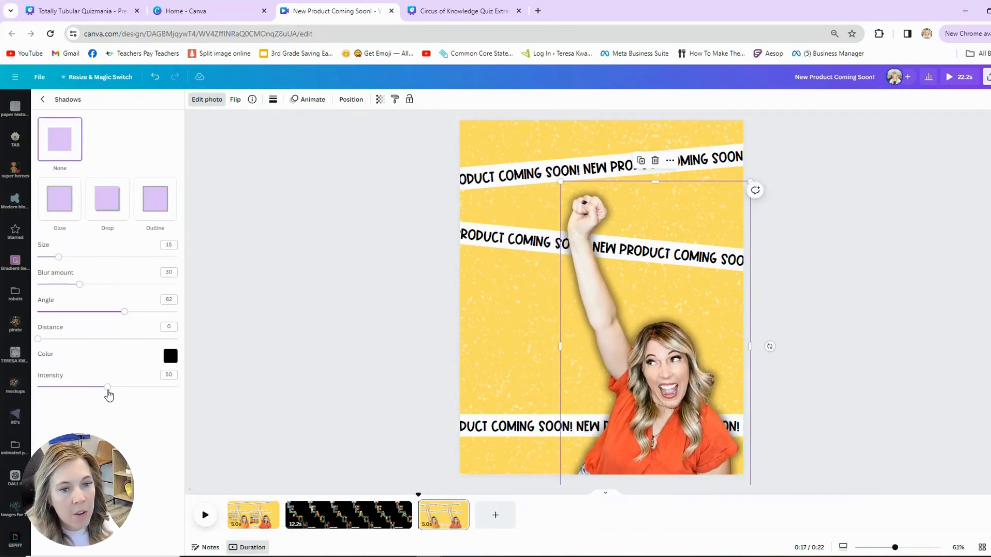
pyautogui.moveTo(616, 428); pyautogui.dragTo(630, 422)
# Step: Layer the middle banner in front of the woman's raised arm and shift the cutout slightly to the right
pyautogui.click(473, 235)
pyautogui.rightClick(475, 235)
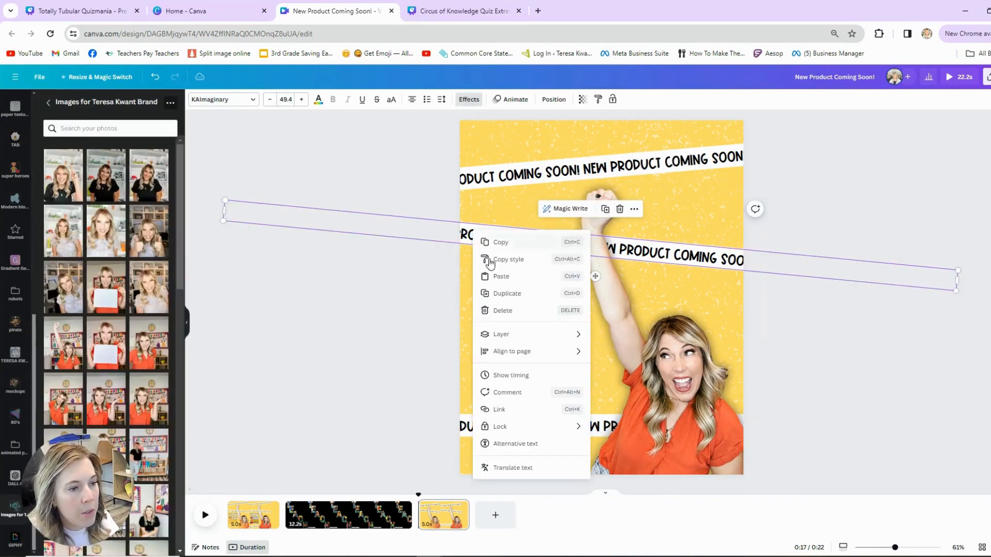
pyautogui.moveTo(505, 336)
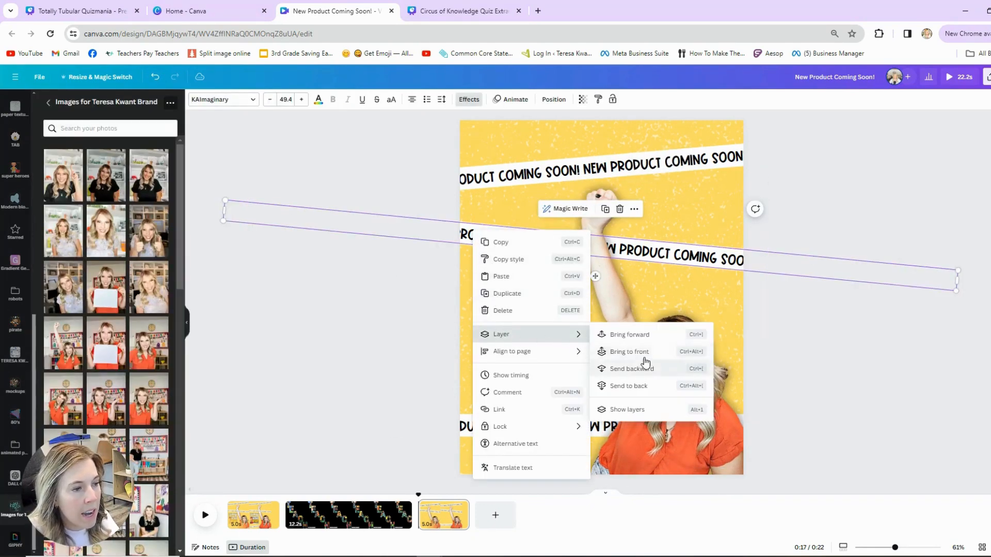
pyautogui.click(632, 369)
pyautogui.click(471, 348)
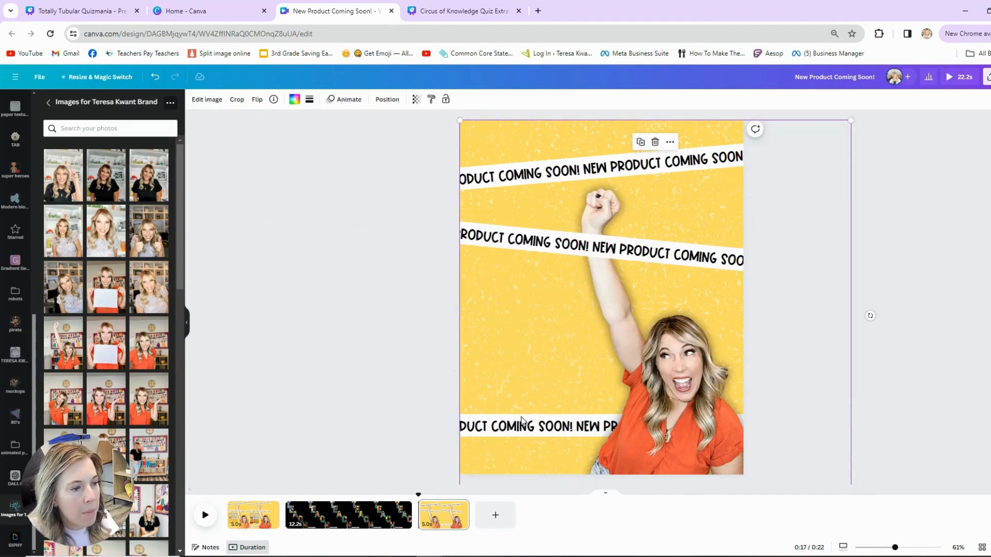
pyautogui.moveTo(662, 392); pyautogui.dragTo(670, 392)
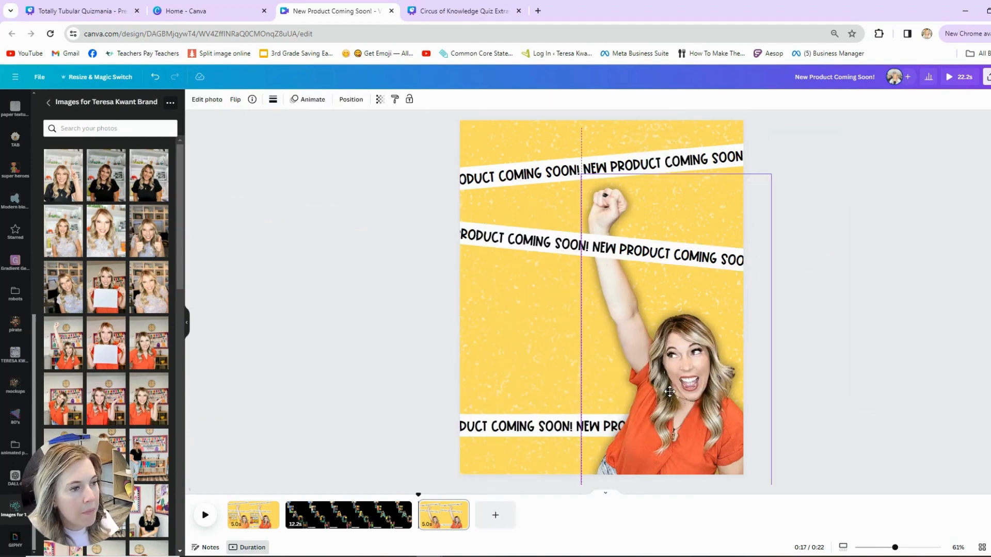
pyautogui.click(560, 324)
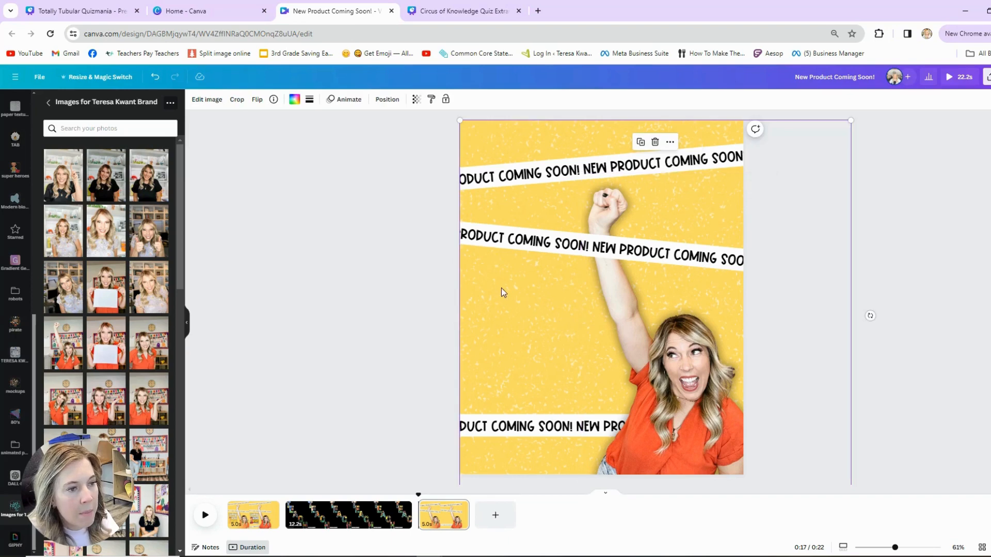
# Step: Add the uploaded "Game Show Editable Template" Super Squad cover image to the page
pyautogui.scroll(8, 15, 245)
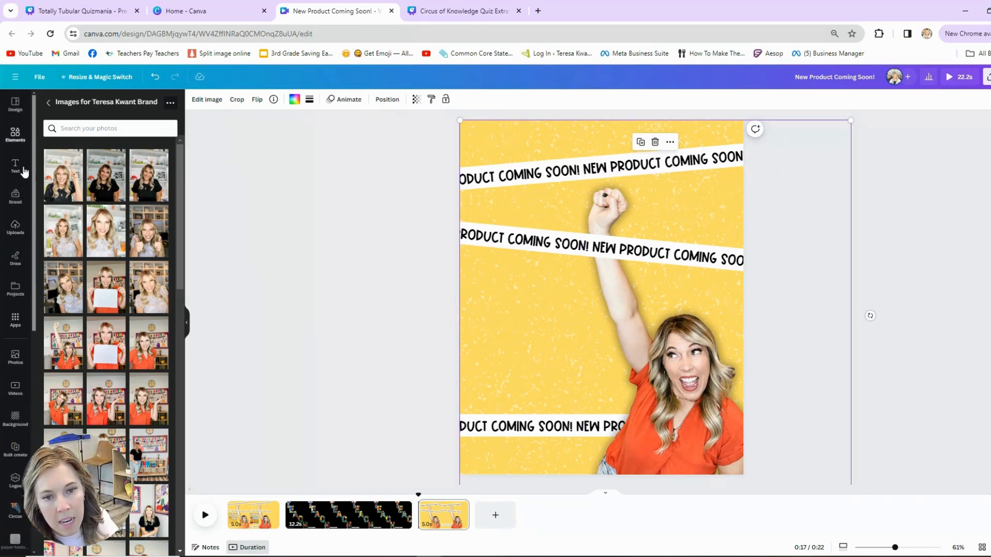
pyautogui.click(15, 226)
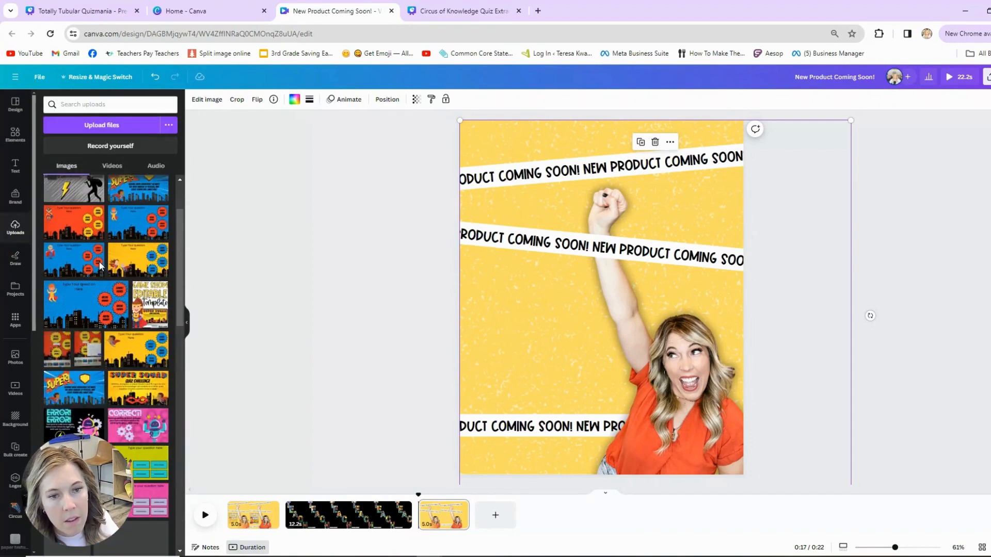
pyautogui.scroll(-10, 73, 207)
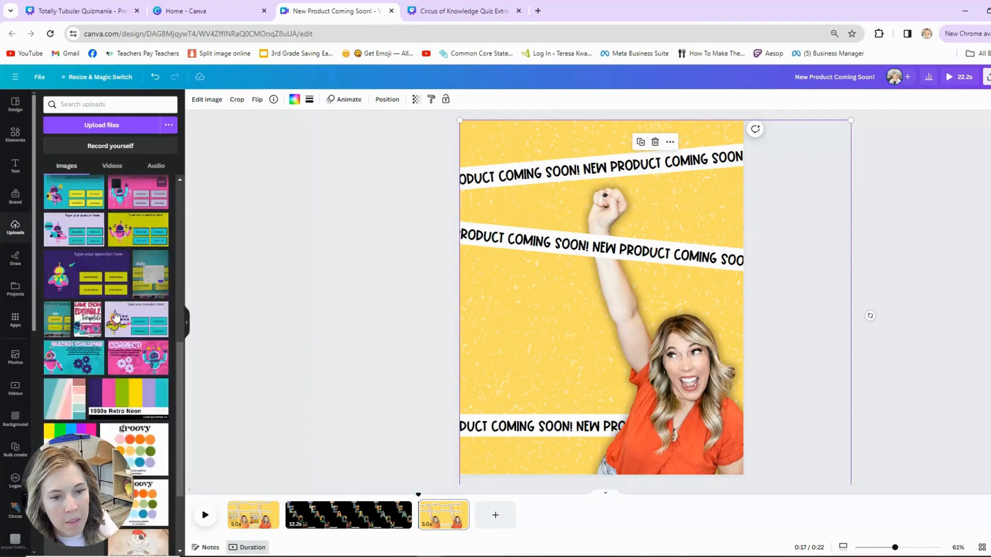
pyautogui.scroll(-10, 133, 365)
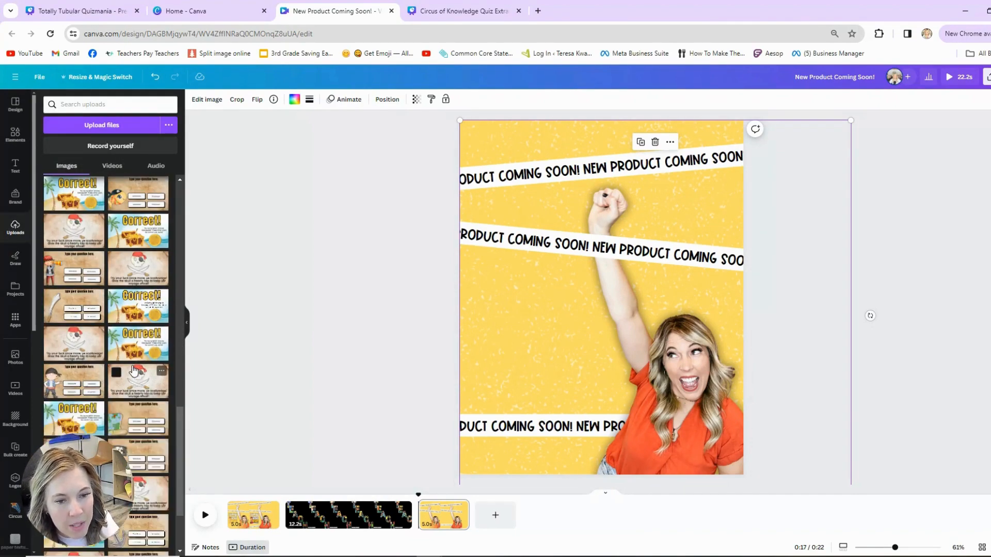
pyautogui.scroll(-7, 133, 370)
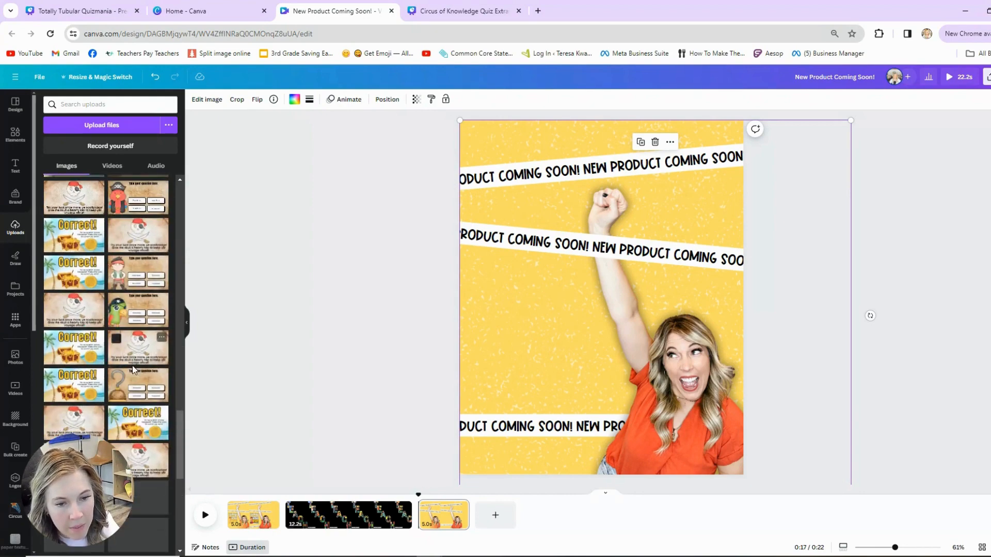
pyautogui.scroll(15, 133, 370)
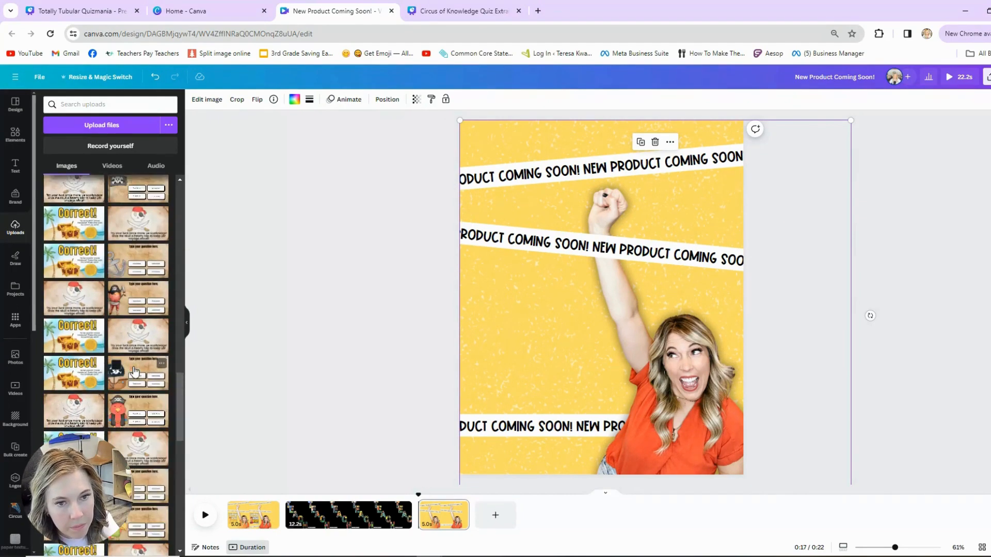
pyautogui.scroll(15, 134, 371)
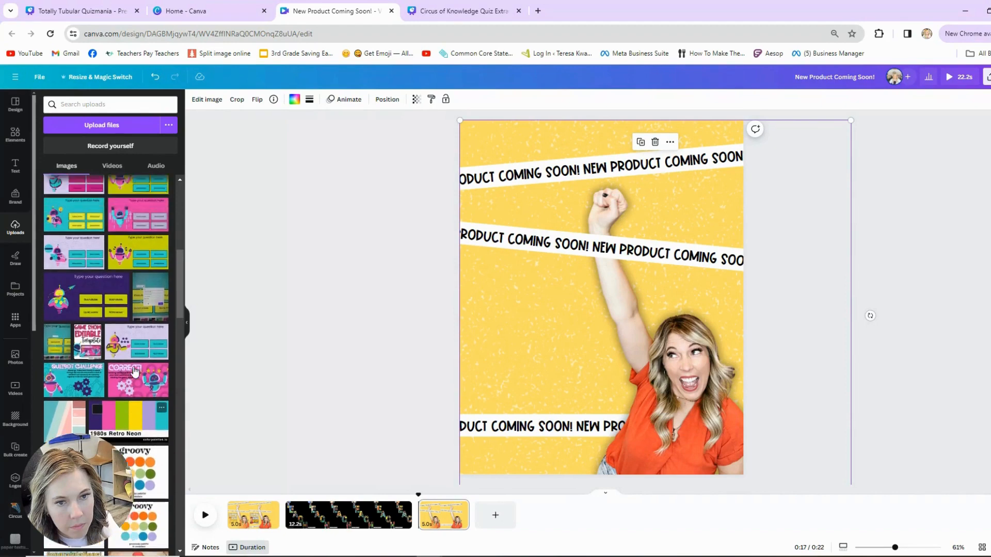
pyautogui.scroll(2, 135, 370)
pyautogui.click(144, 344)
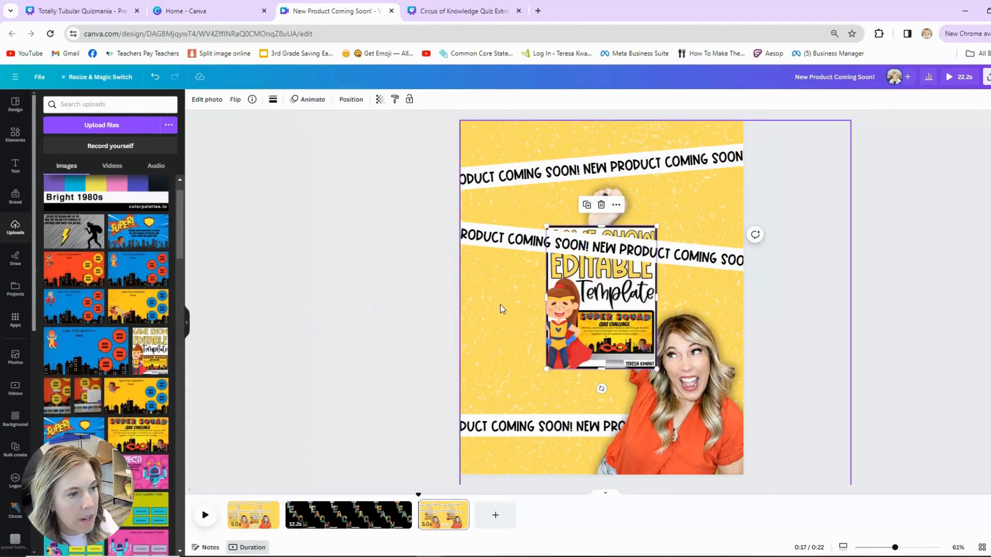
# Step: Place the template cover between the middle and lower banners beside the woman, and shrink it slightly
pyautogui.moveTo(617, 313); pyautogui.dragTo(556, 342)
pyautogui.click(586, 256)
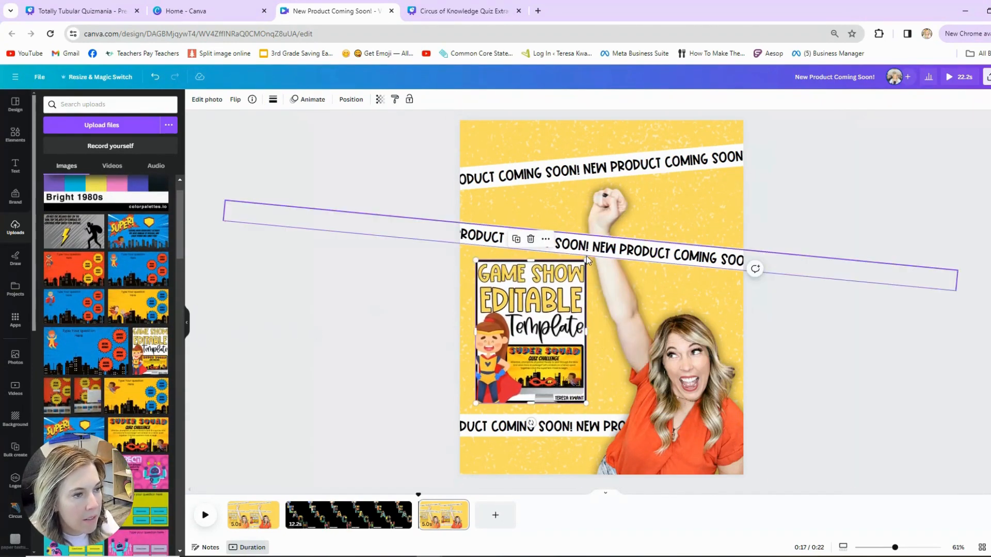
pyautogui.click(155, 76)
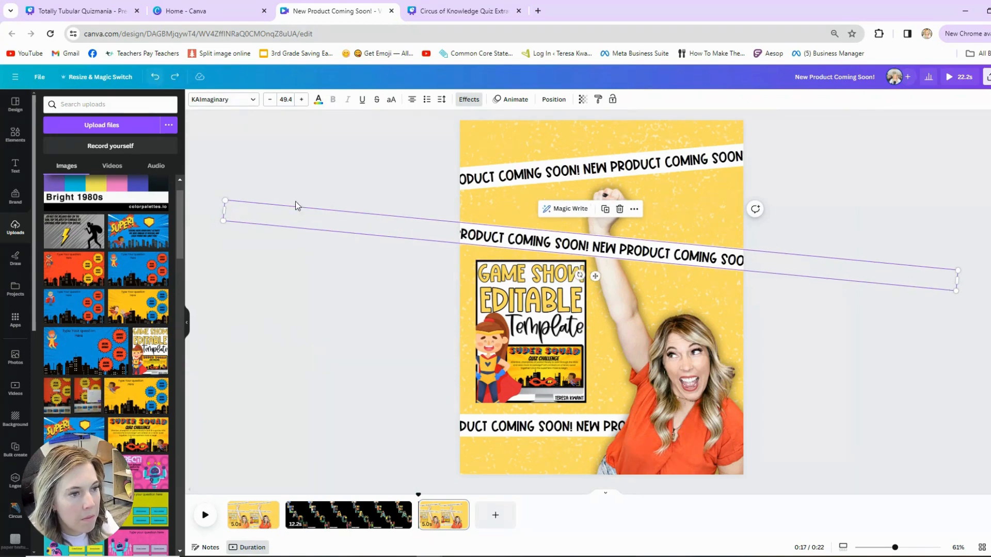
pyautogui.moveTo(586, 261); pyautogui.dragTo(581, 266)
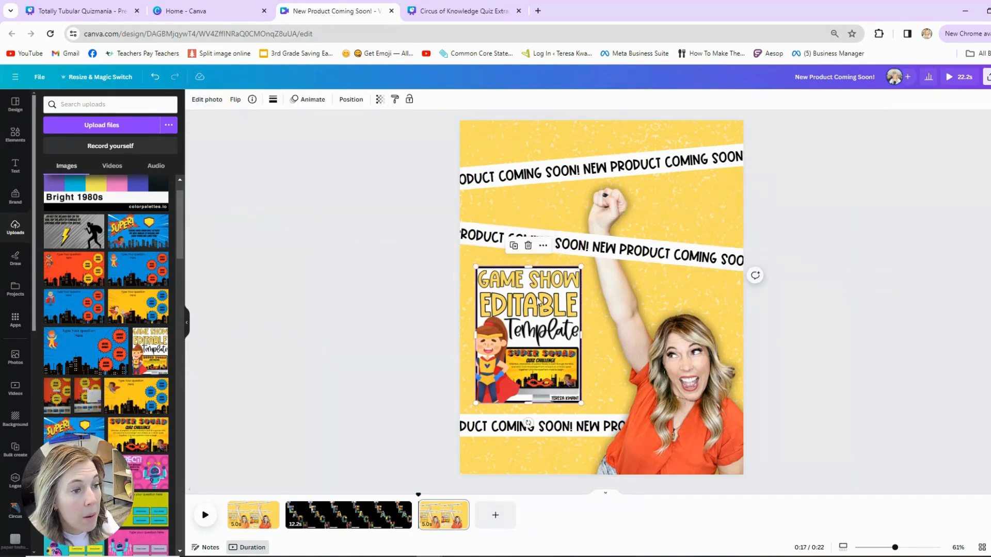
pyautogui.moveTo(538, 302); pyautogui.dragTo(536, 303)
# Step: Apply the Drift text animation to the uppermost banner and lower its intensity slightly
pyautogui.click(513, 184)
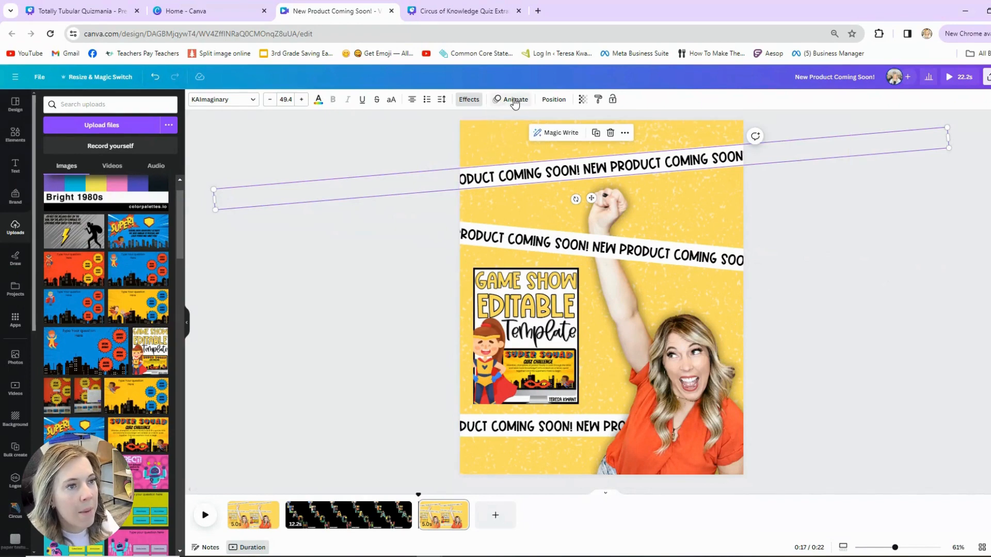
pyautogui.click(514, 101)
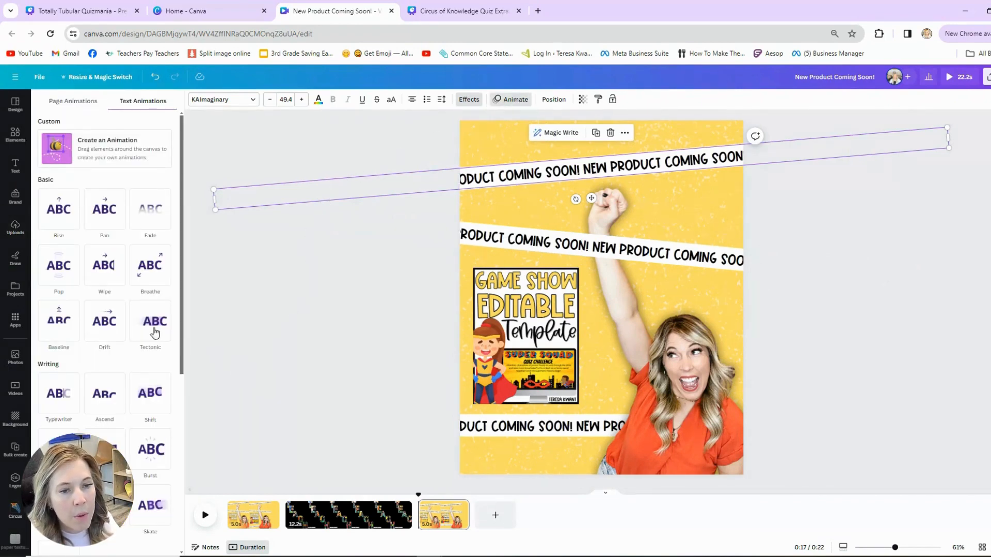
pyautogui.click(108, 324)
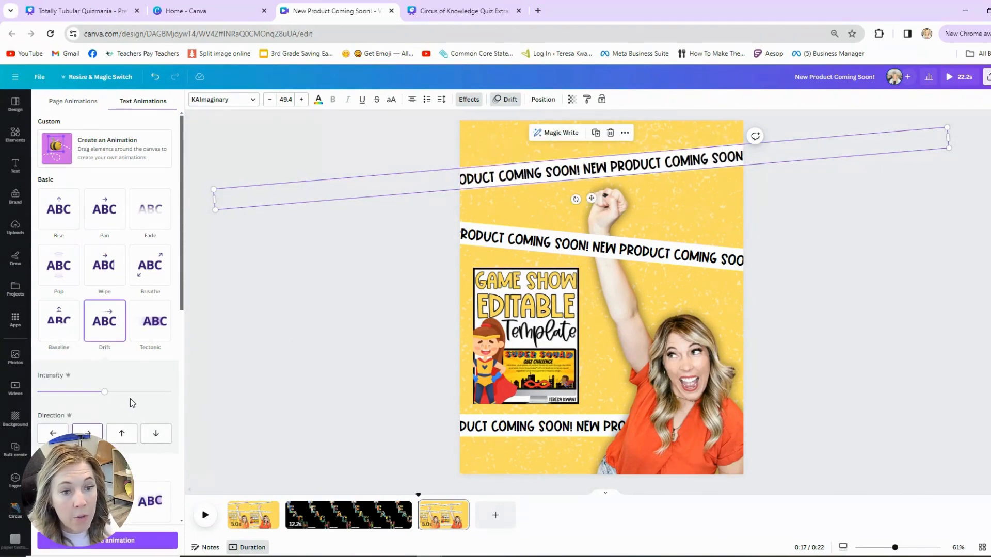
pyautogui.moveTo(105, 393)
pyautogui.mouseDown()
pyautogui.moveTo(185, 388)
pyautogui.moveTo(20, 392)
pyautogui.moveTo(97, 398)
pyautogui.mouseUp()
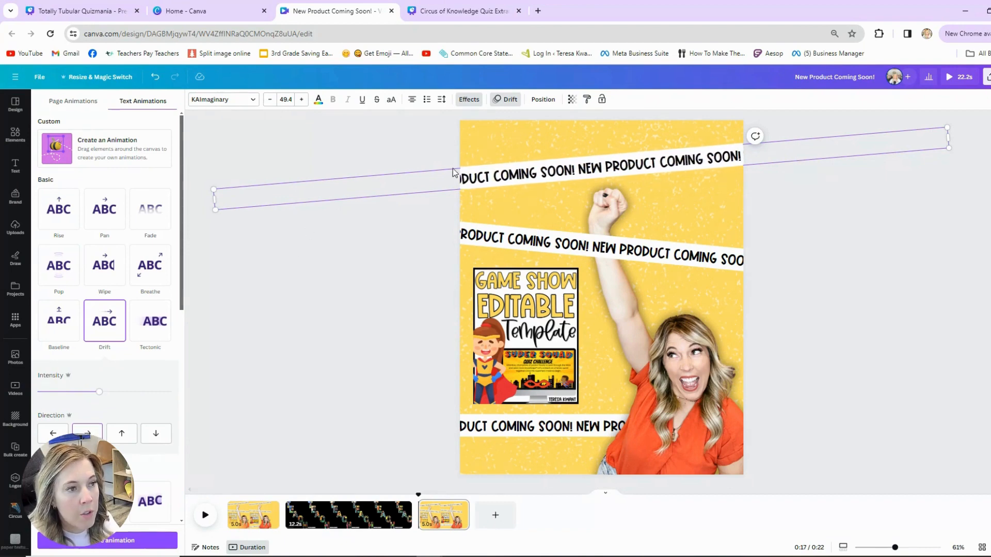
# Step: Apply the Drift text animation to the middle banner with its direction set to leftward
pyautogui.click(525, 247)
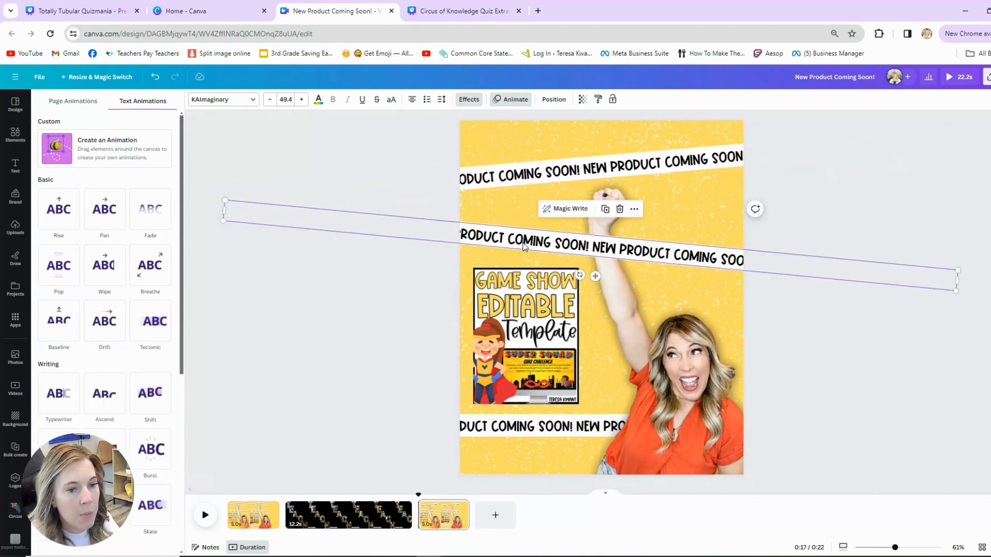
pyautogui.click(470, 99)
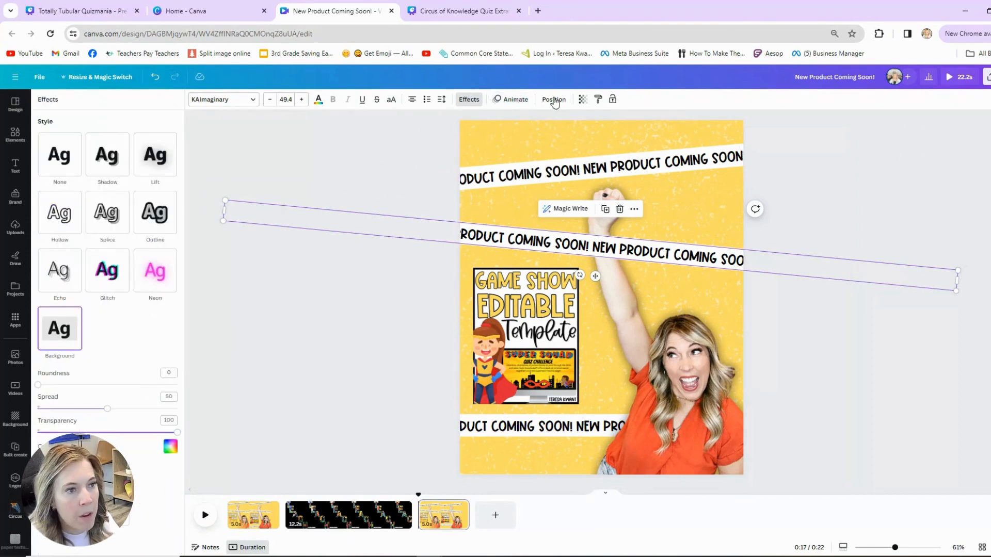
pyautogui.click(525, 103)
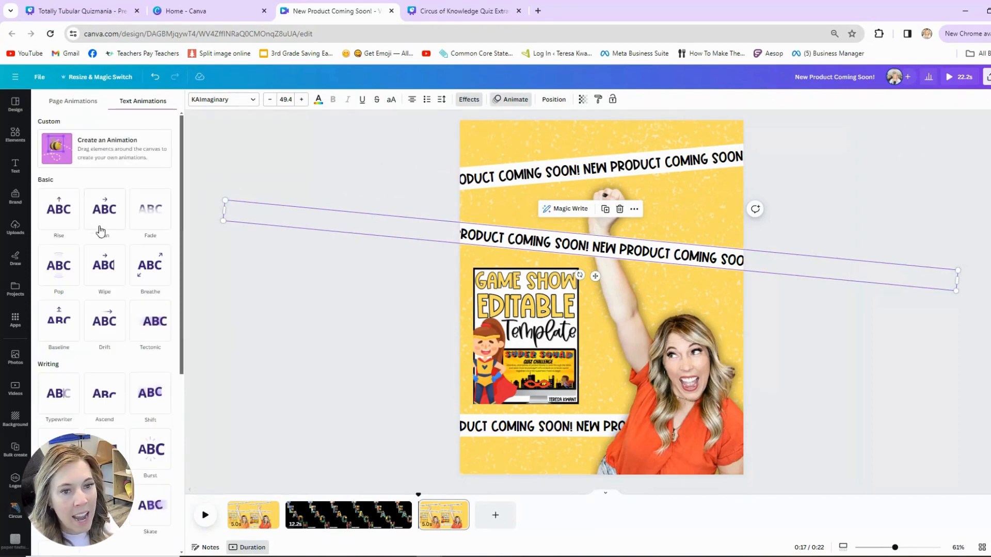
pyautogui.click(122, 344)
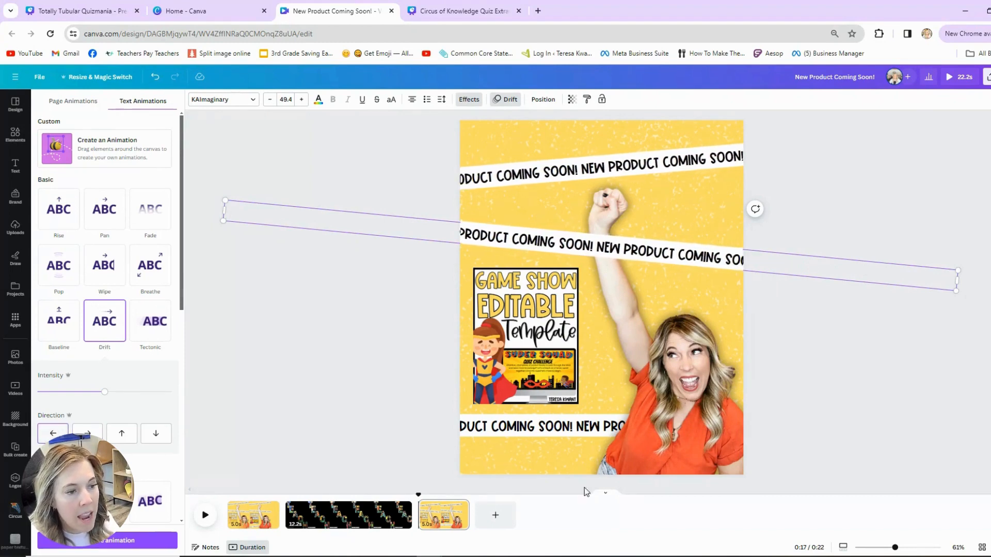
# Step: Apply the Drift text animation to the lowest banner, moving rightward
pyautogui.click(485, 432)
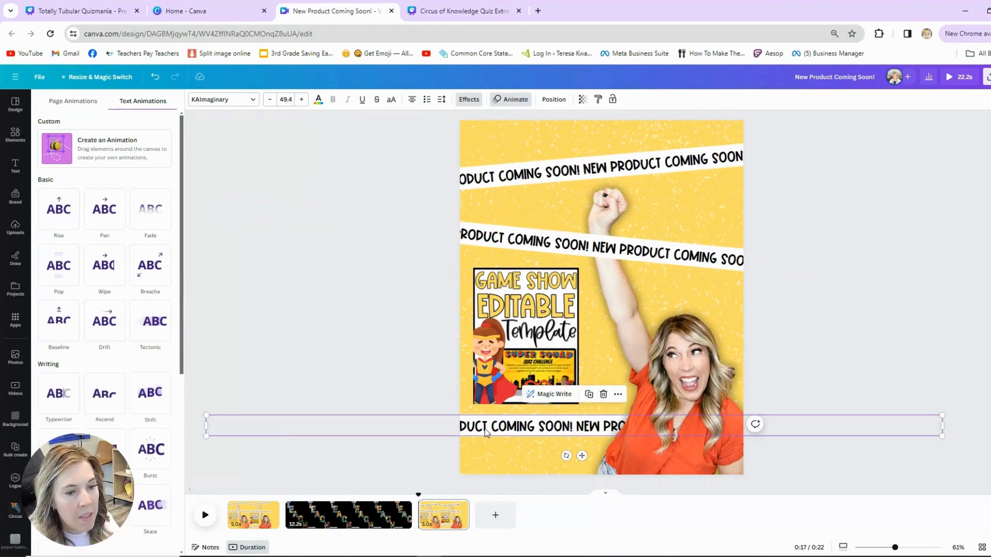
pyautogui.click(106, 328)
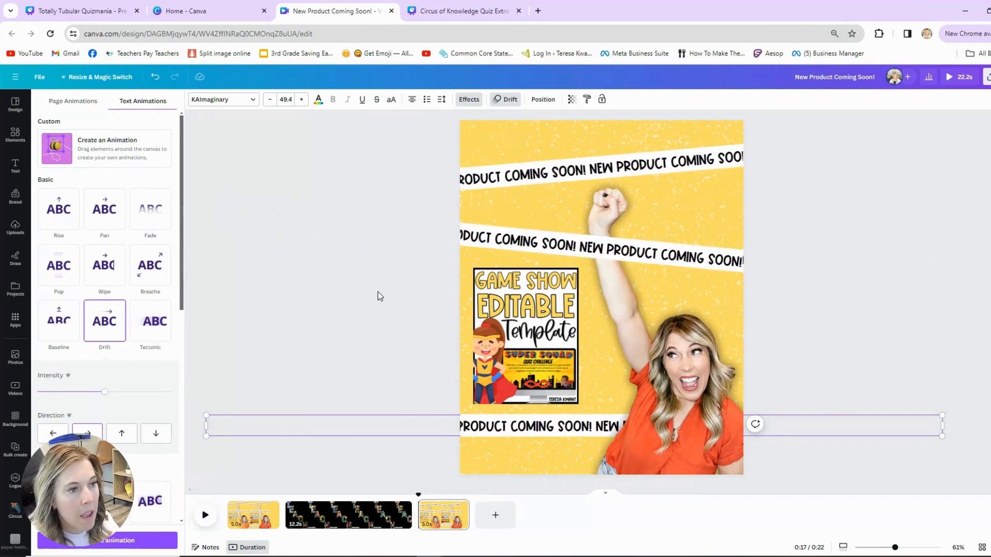
pyautogui.press('Escape')
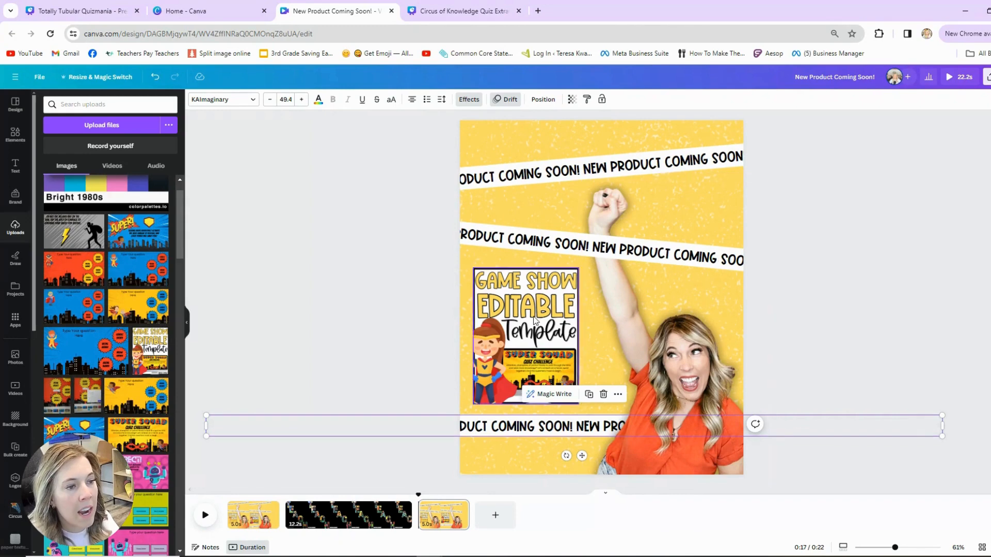
# Step: Apply the Pulse motion effect to the template cover, shrink it to about 370 × 480 and recentre it beside the woman's arm
pyautogui.click(480, 291)
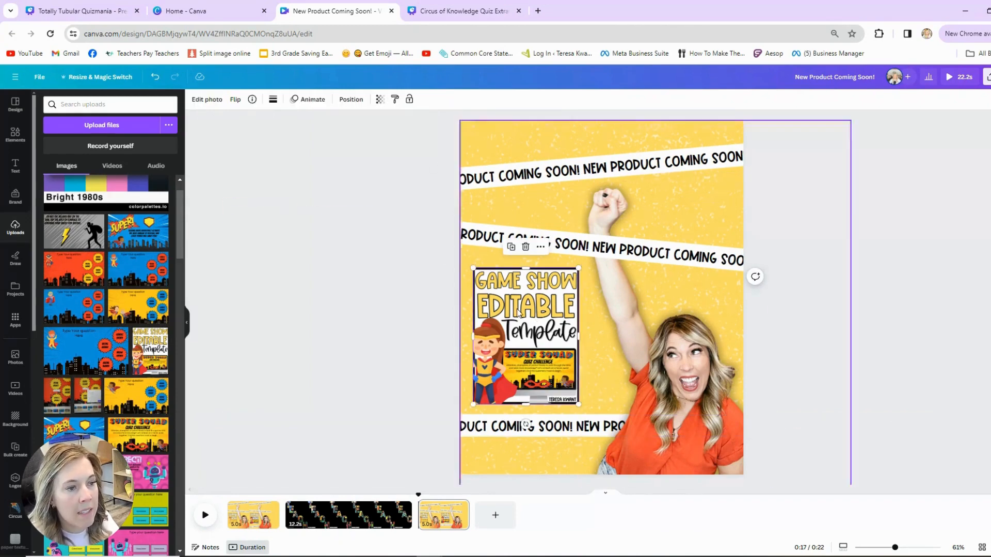
pyautogui.click(325, 101)
pyautogui.scroll(-3, 135, 483)
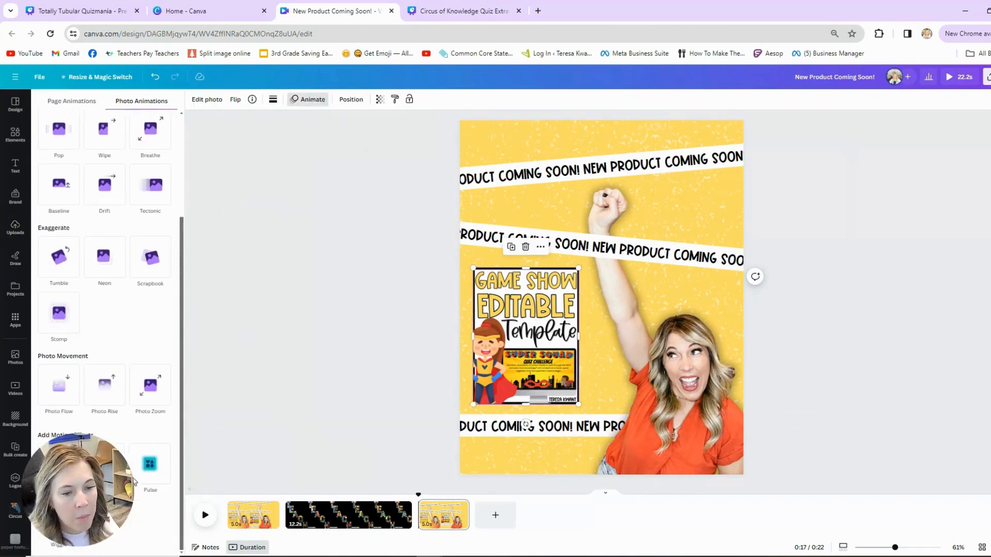
pyautogui.click(145, 467)
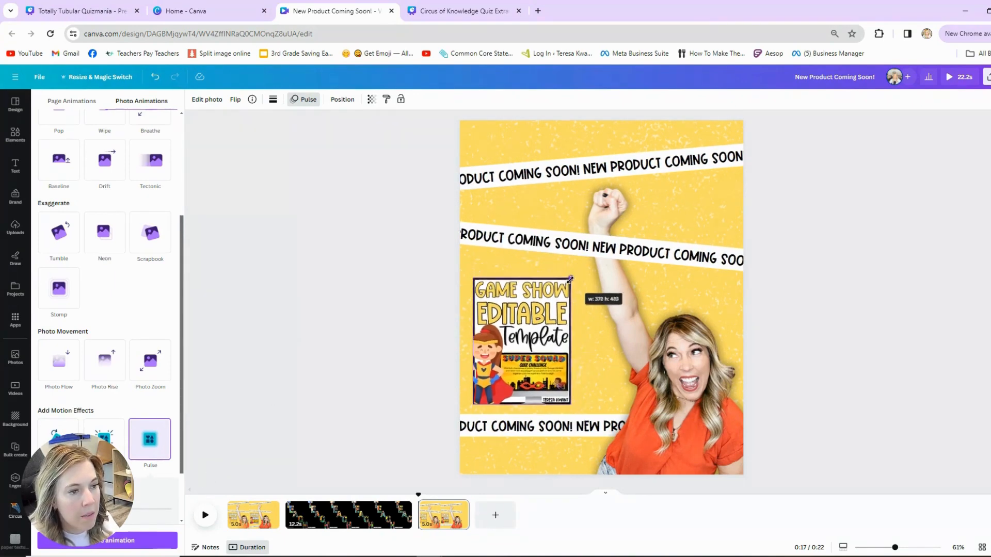
pyautogui.press('Escape')
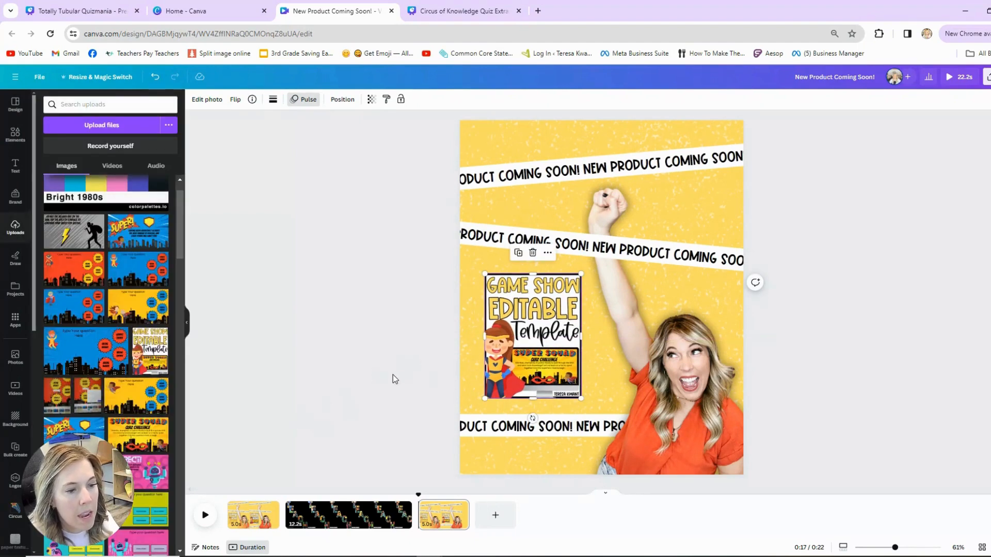
# Step: Preview the finished ad, and play the black TEACH page's letter animation to examine it
pyautogui.click(966, 82)
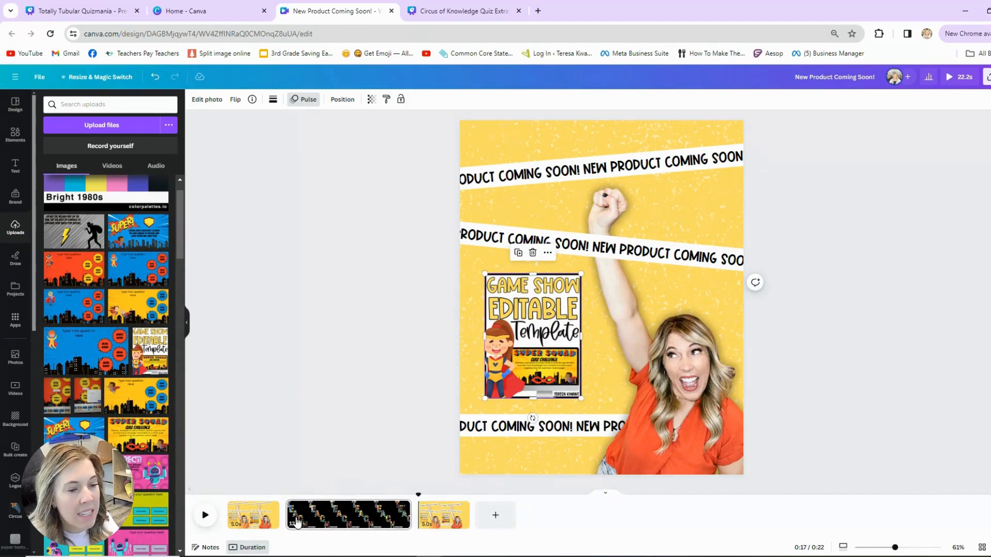
pyautogui.click(296, 521)
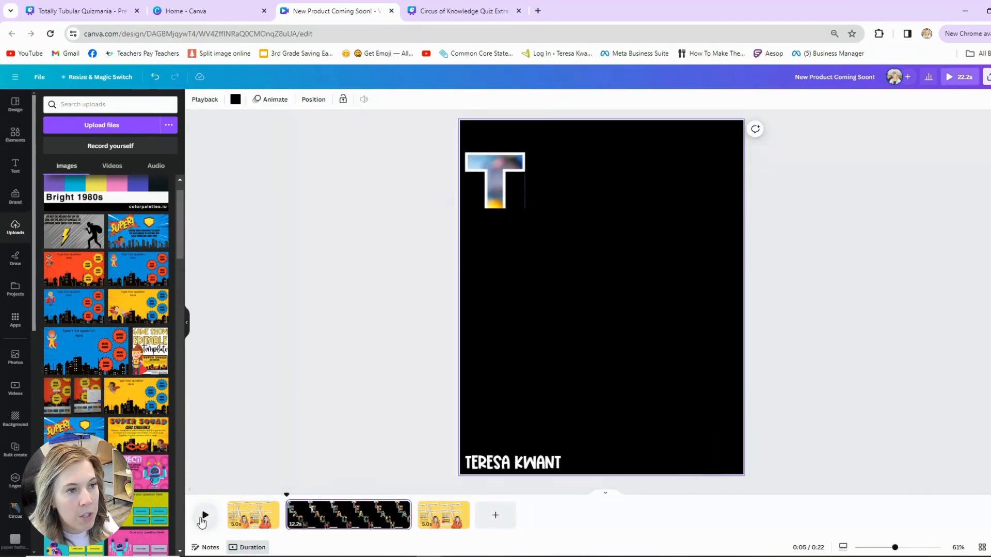
pyautogui.click(204, 516)
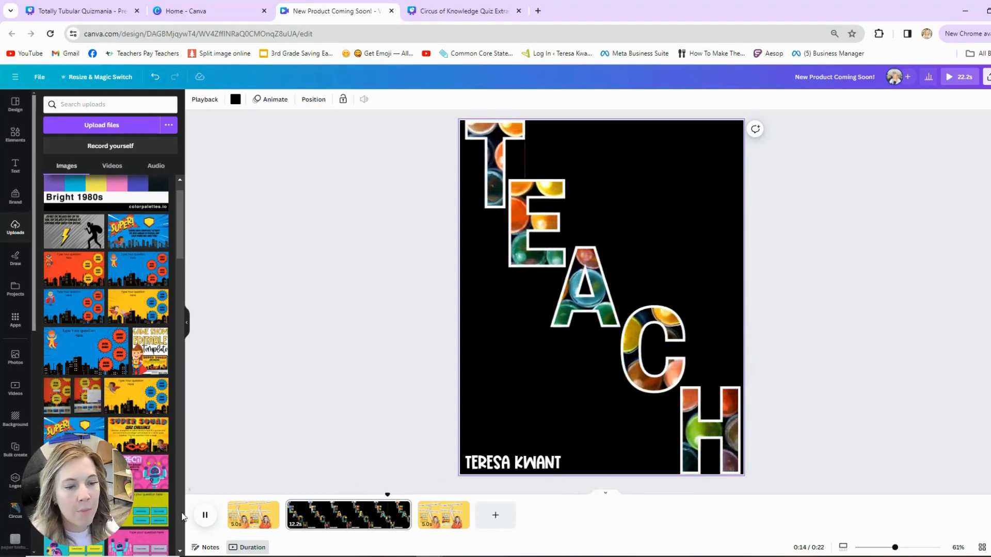
pyautogui.click(206, 516)
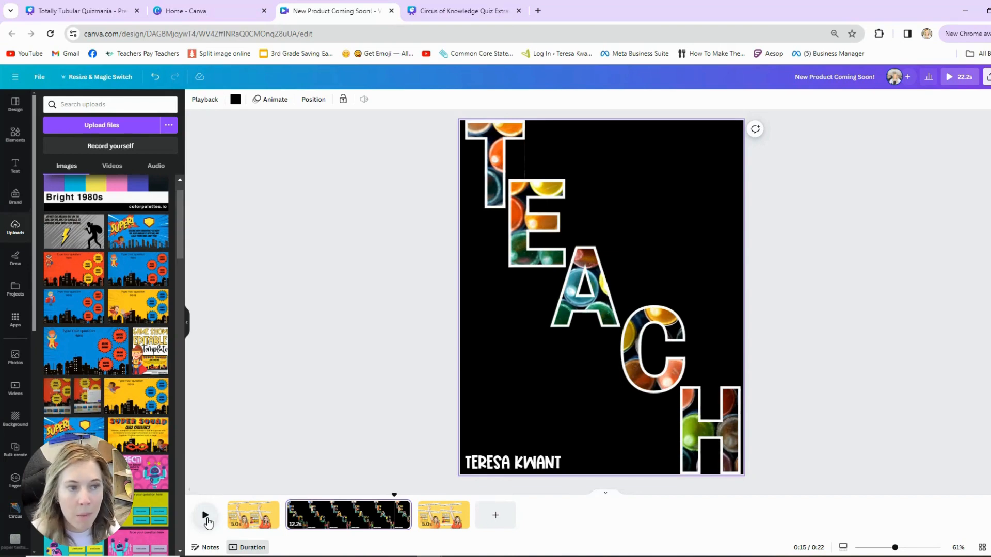
# Step: Add a new page at the end of the video and set its background colour to black
pyautogui.click(495, 516)
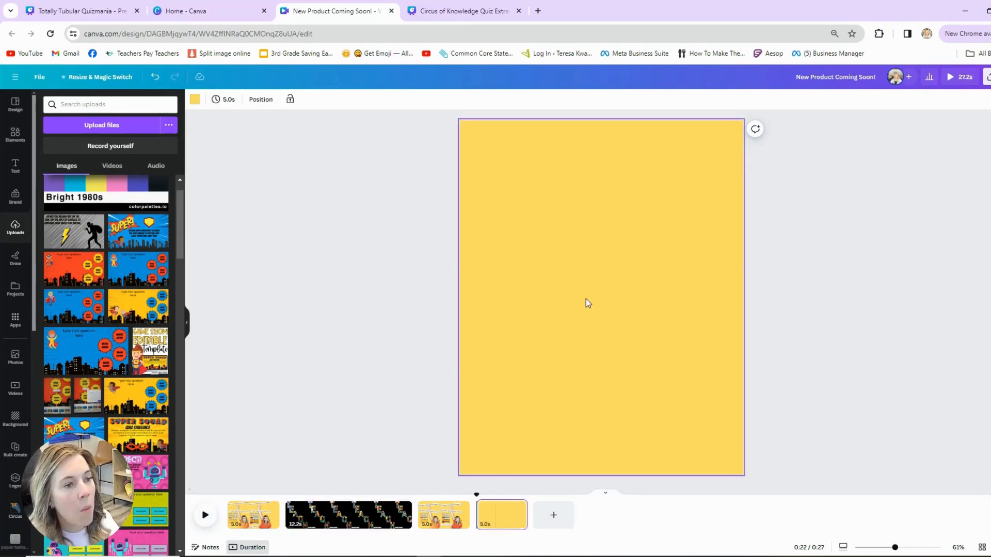
pyautogui.click(195, 99)
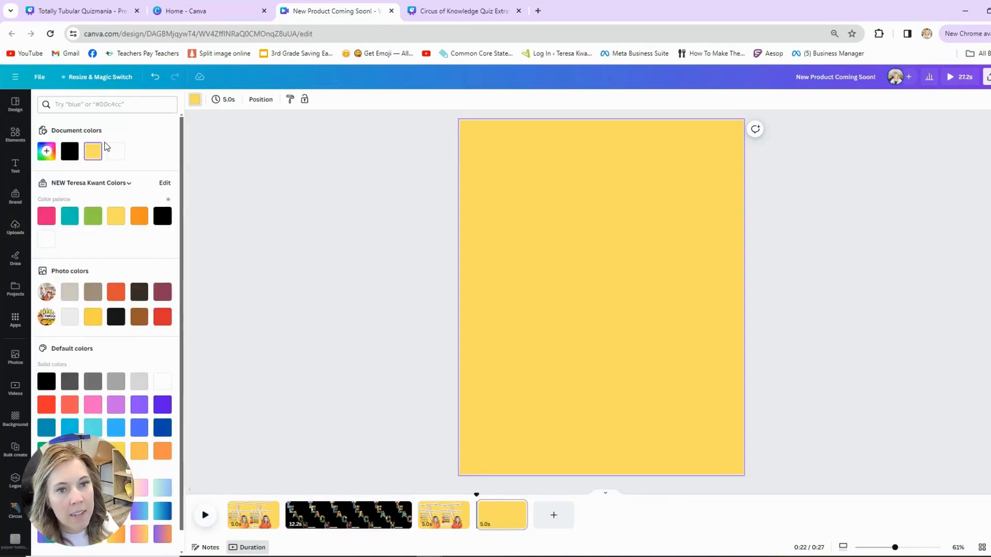
pyautogui.click(70, 150)
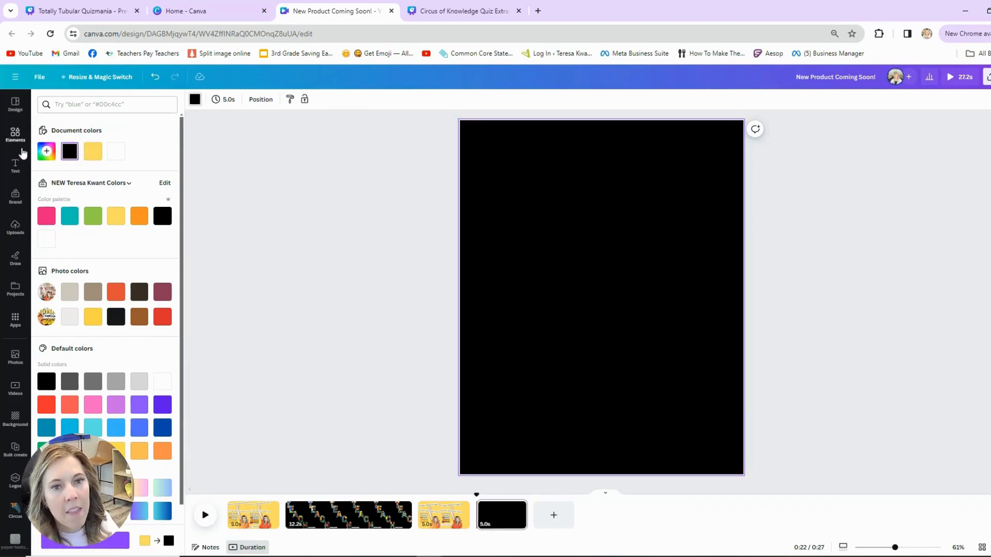
# Step: Search the graphics elements for "letter frames" and look through the letter designs offered
pyautogui.click(20, 138)
pyautogui.doubleClick(98, 117)
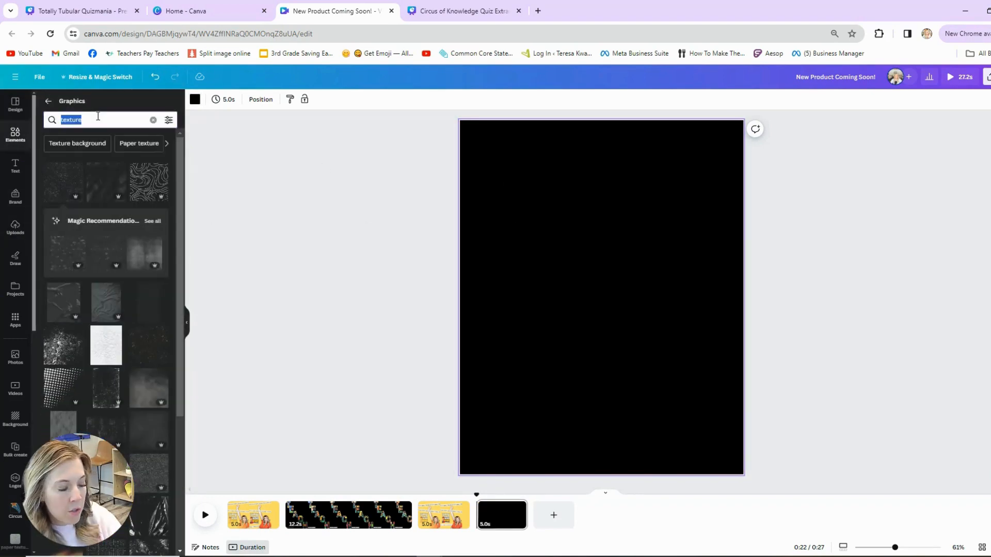
pyautogui.write('letter frames')
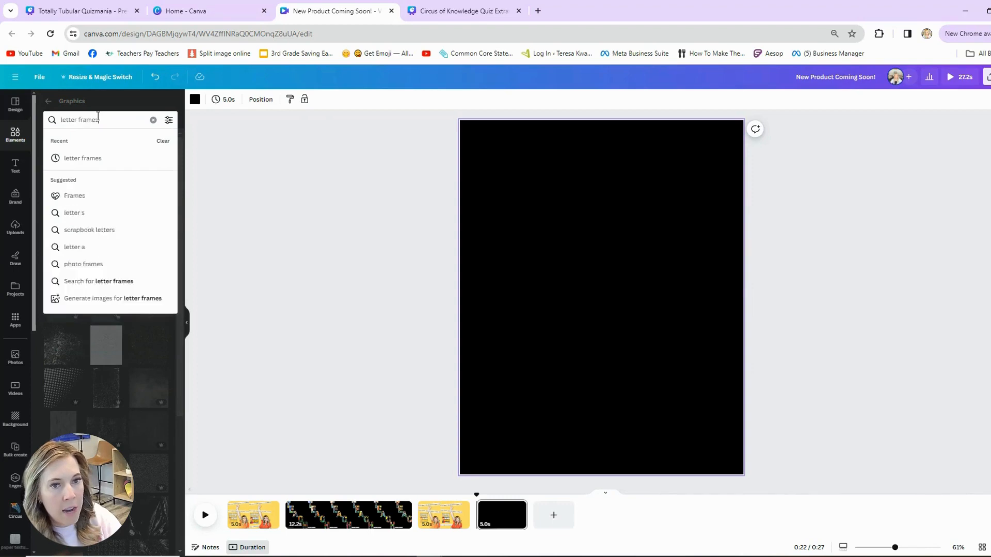
pyautogui.press('Return')
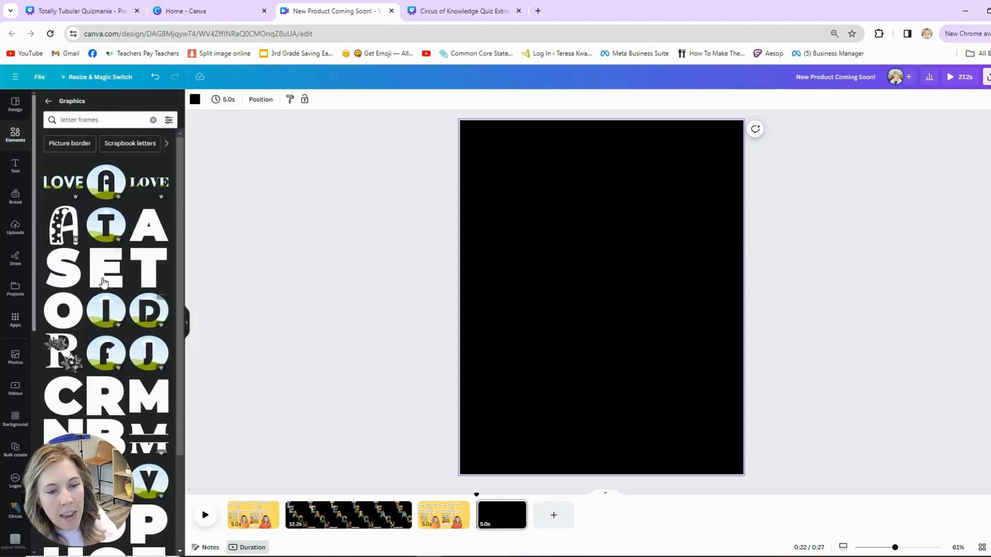
pyautogui.scroll(-3, 116, 305)
pyautogui.scroll(-6, 140, 348)
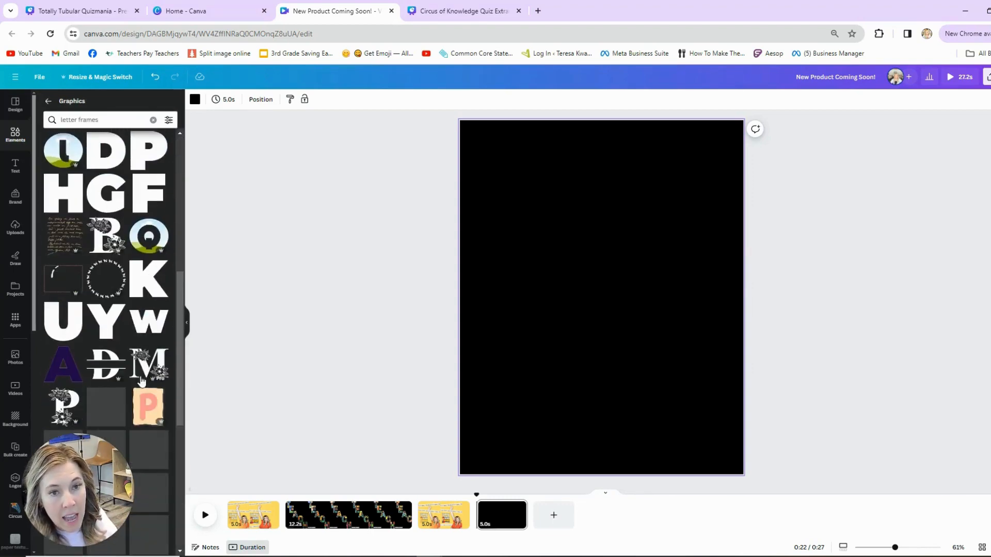
pyautogui.scroll(9, 67, 341)
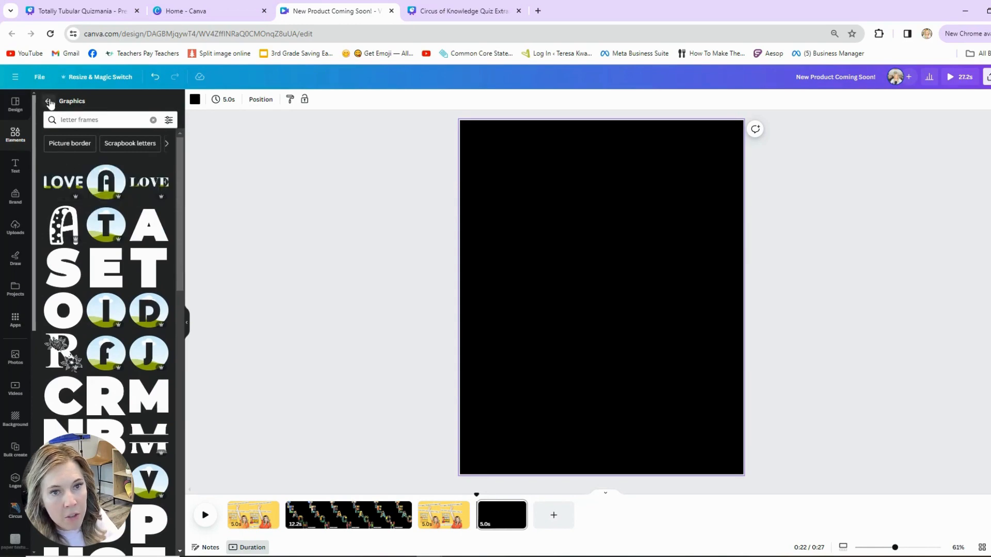
# Step: Open the full Frames collection among the elements and search it for "letter frames"
pyautogui.click(50, 102)
pyautogui.scroll(-5, 95, 266)
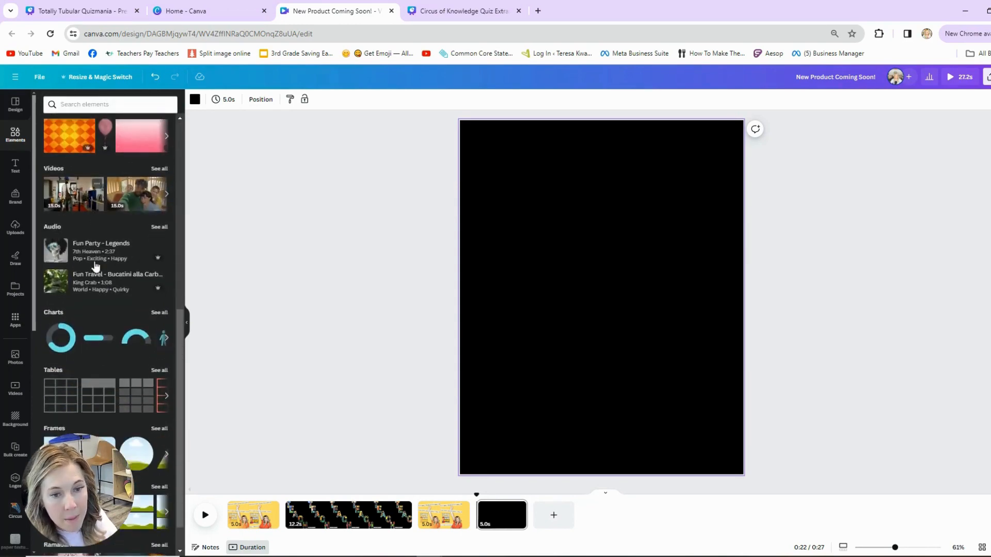
pyautogui.scroll(-2, 96, 266)
pyautogui.click(159, 390)
pyautogui.click(92, 118)
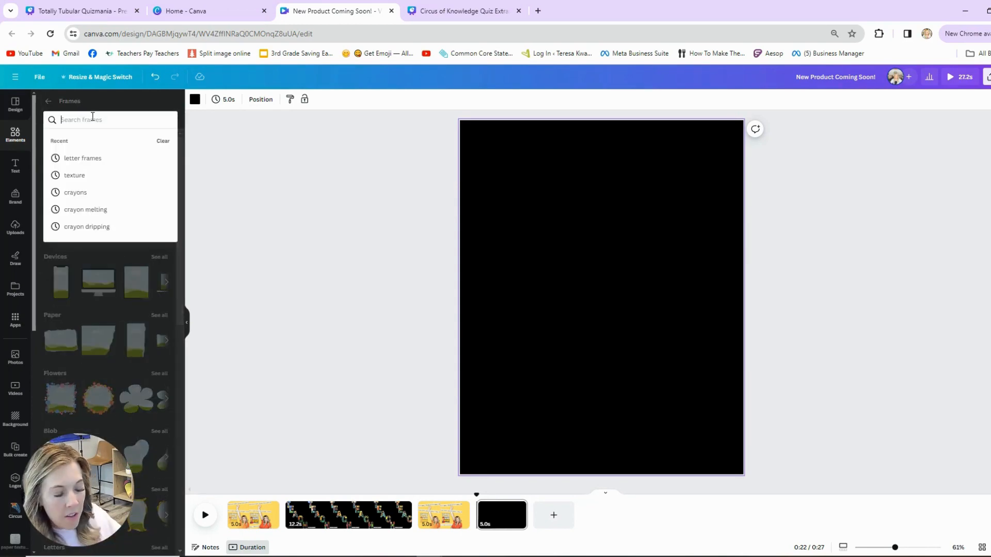
pyautogui.write('letter frame')
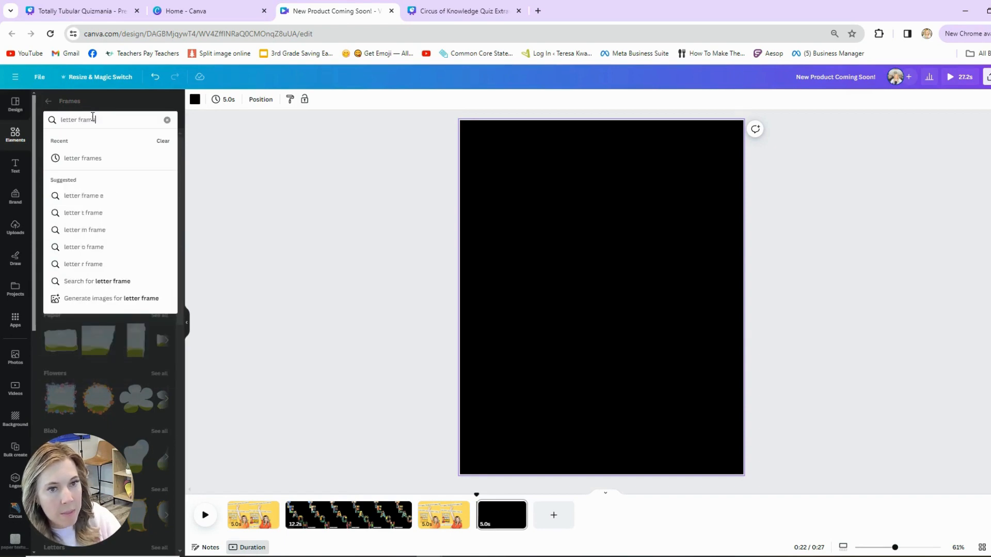
pyautogui.write('s')
pyautogui.press('Return')
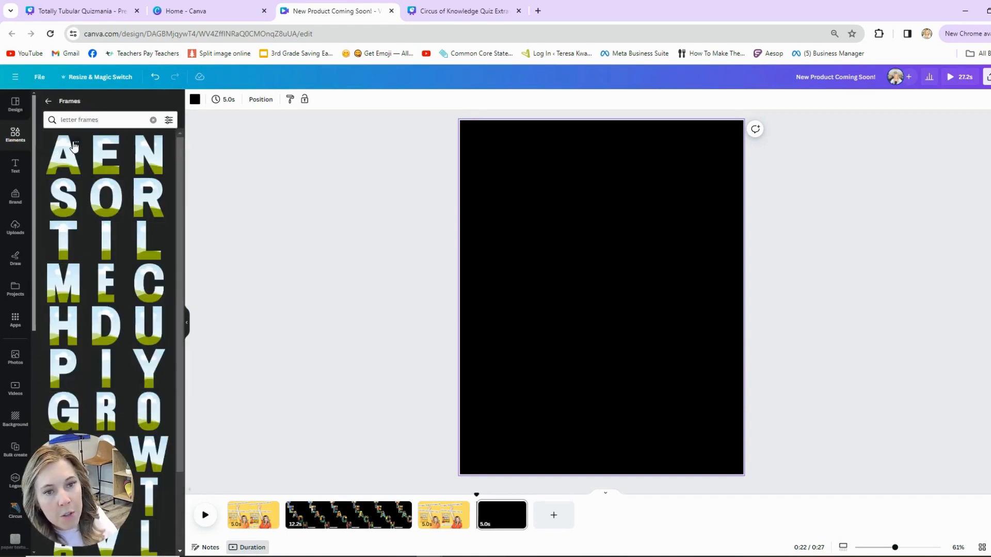
# Step: Open Canva Creative Studio's collection from the Letter A Frame details, search it for "letter frames" and show only frames
pyautogui.click(75, 144)
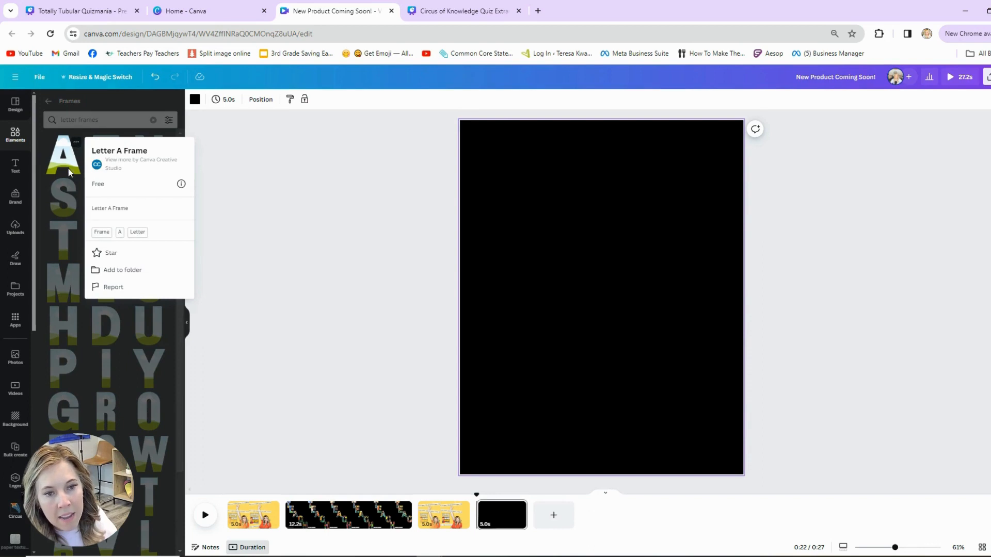
pyautogui.click(119, 164)
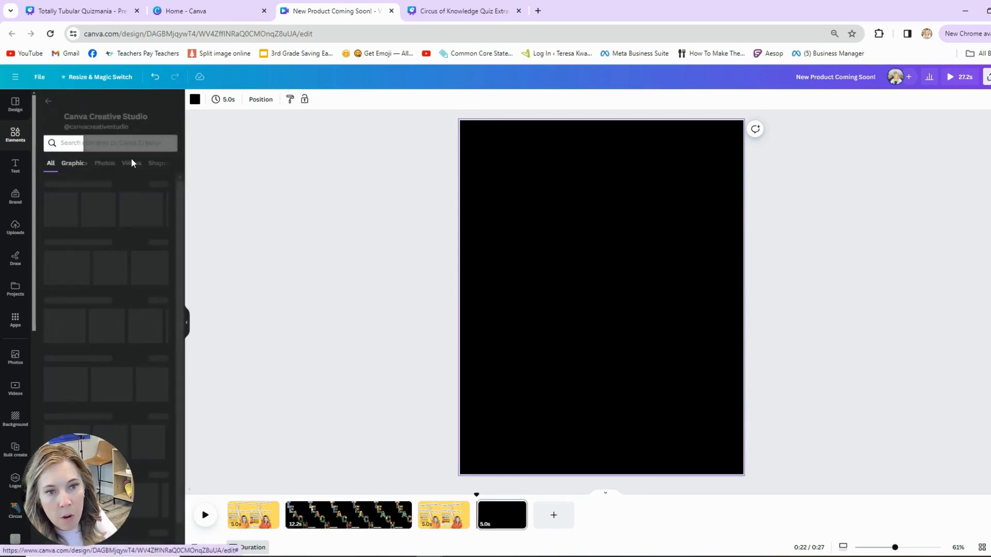
pyautogui.click(107, 146)
pyautogui.write('let')
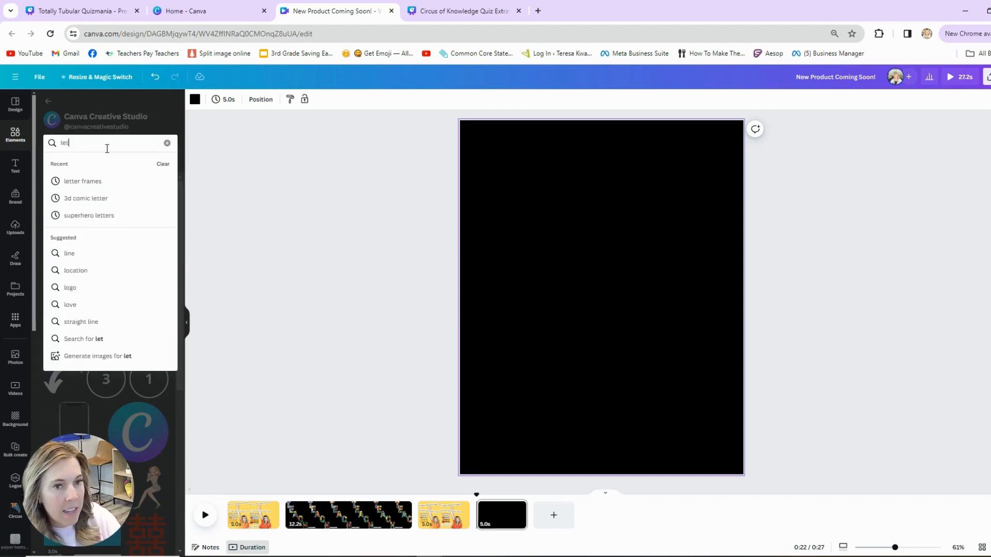
pyautogui.write('ter frames')
pyautogui.press('Return')
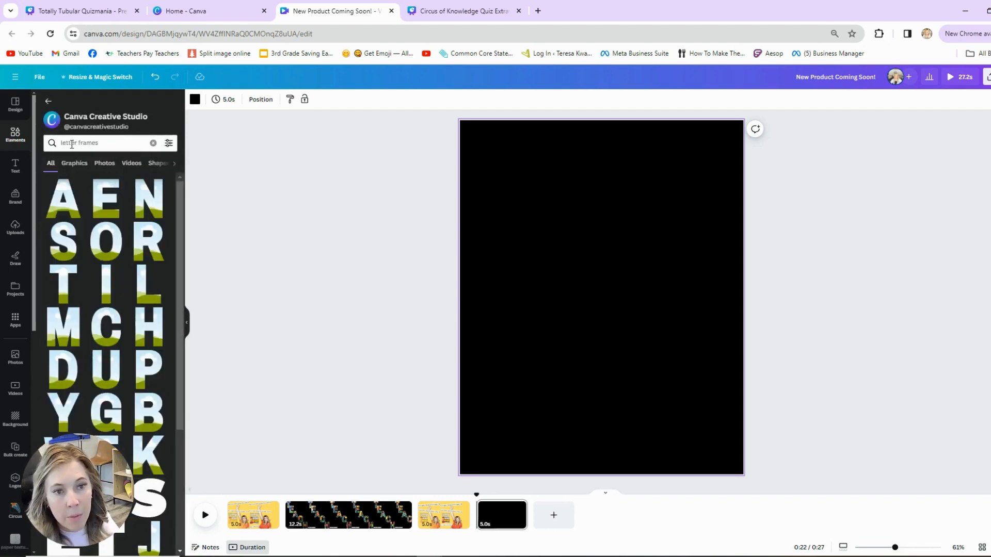
pyautogui.scroll(-1, 115, 240)
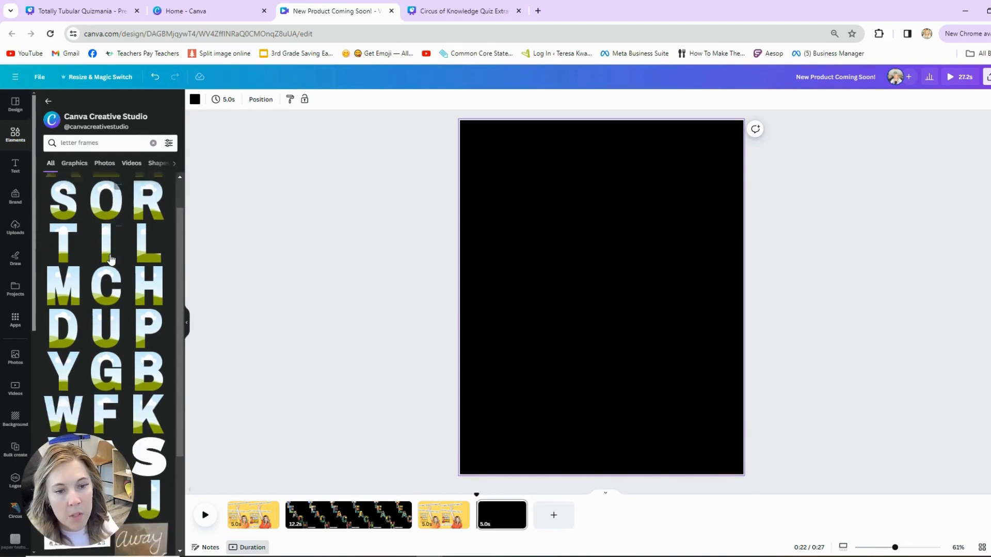
pyautogui.scroll(1, 162, 188)
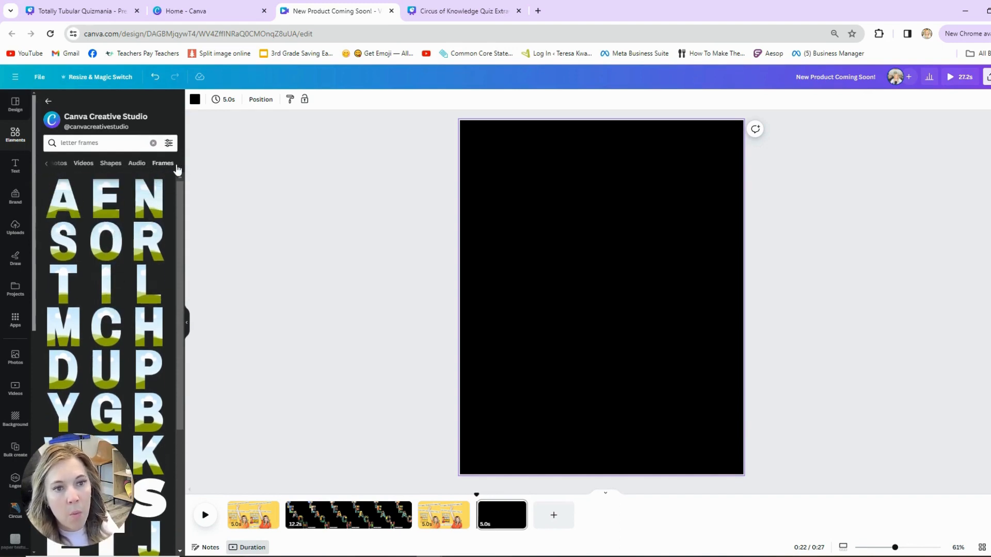
pyautogui.click(167, 165)
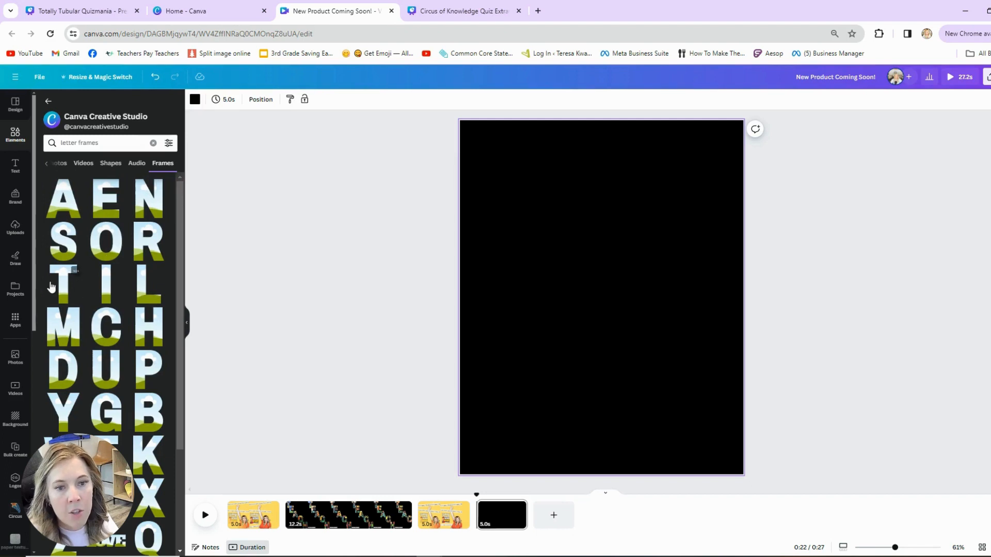
# Step: Add the matching letter frames T, E, A, C and H to the black page and shrink them together to about half size
pyautogui.click(72, 272)
pyautogui.click(68, 204)
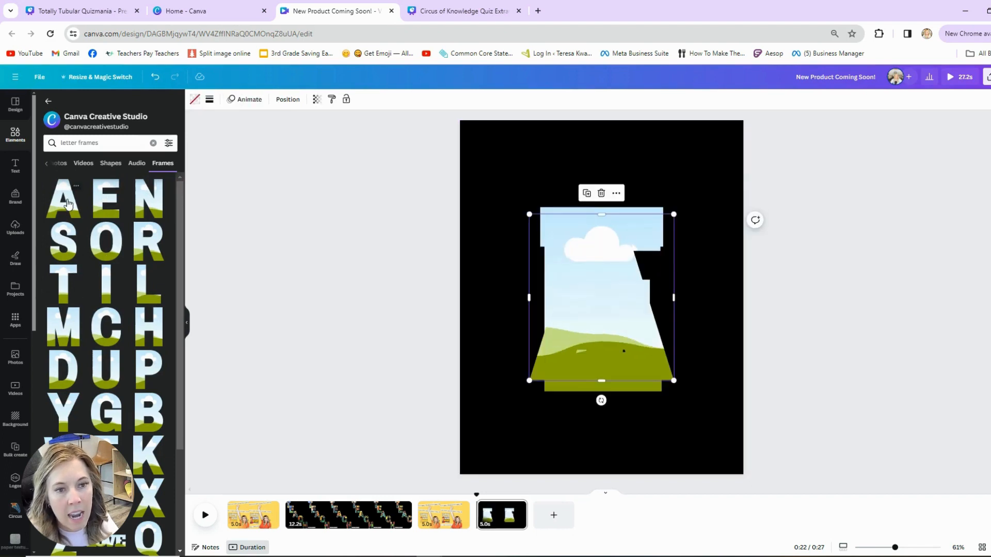
pyautogui.click(104, 323)
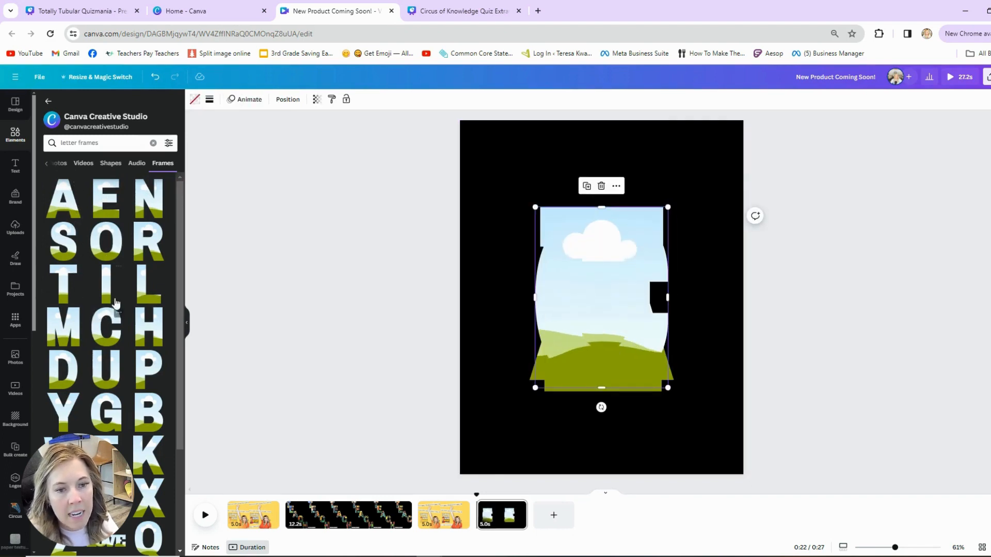
pyautogui.click(155, 338)
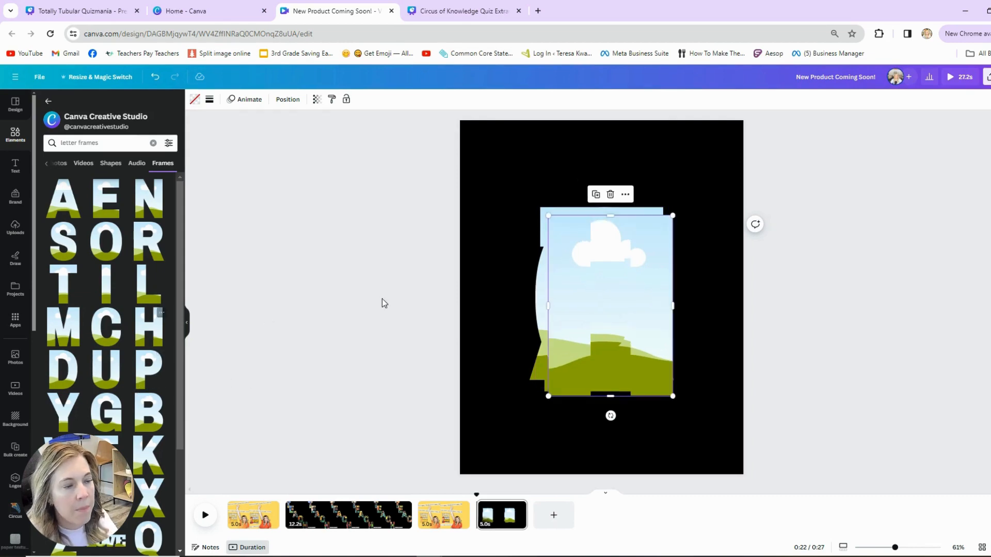
pyautogui.moveTo(466, 201); pyautogui.dragTo(674, 395)
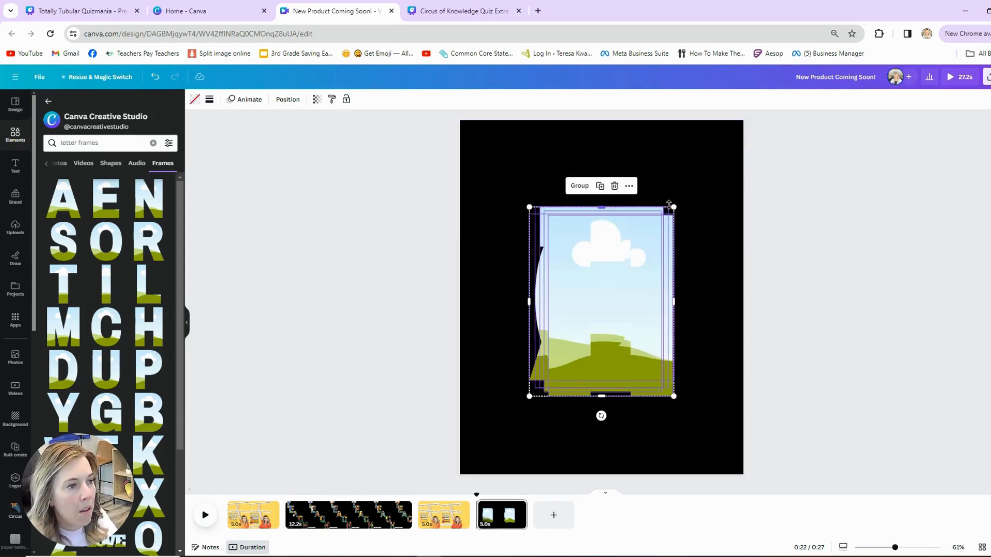
pyautogui.moveTo(673, 204); pyautogui.dragTo(615, 283)
# Step: Spread the stacked letters apart to spell TEACH diagonally, from T in the page's upper-left corner to H in its lower-right corner
pyautogui.click(661, 307)
pyautogui.moveTo(571, 319); pyautogui.dragTo(698, 398)
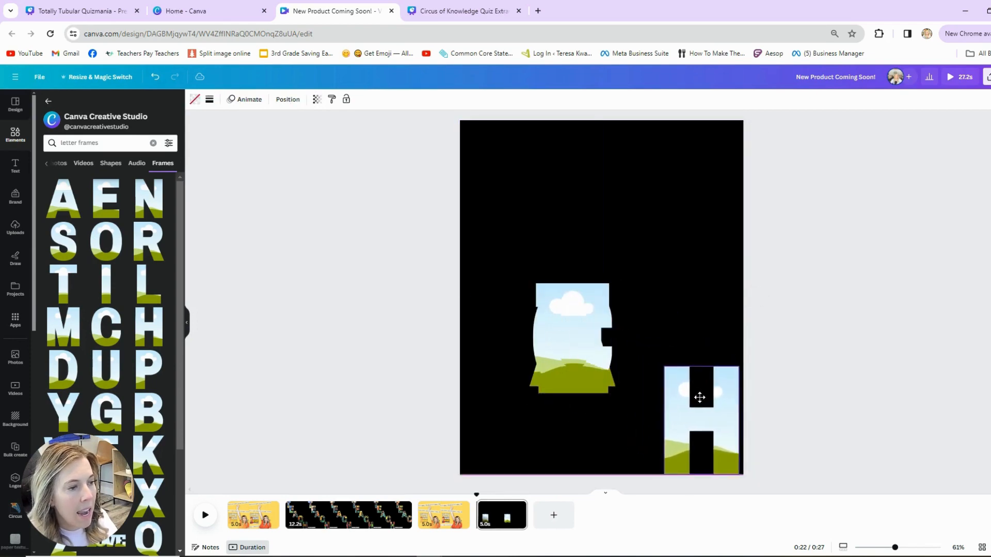
pyautogui.moveTo(570, 362); pyautogui.dragTo(624, 412)
pyautogui.moveTo(568, 314); pyautogui.dragTo(565, 378)
pyautogui.moveTo(560, 310); pyautogui.dragTo(537, 340)
pyautogui.moveTo(589, 301); pyautogui.dragTo(513, 141)
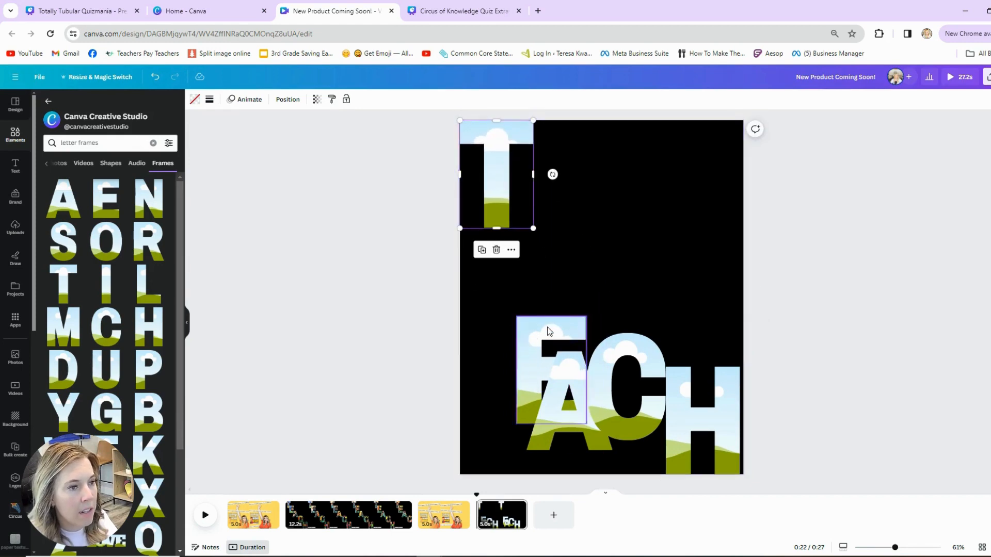
pyautogui.moveTo(548, 332); pyautogui.dragTo(545, 176)
pyautogui.moveTo(550, 397); pyautogui.dragTo(597, 287)
# Step: Undo the last change to the letters and scale all five down slightly together
pyautogui.moveTo(496, 213); pyautogui.dragTo(808, 483)
pyautogui.click(155, 77)
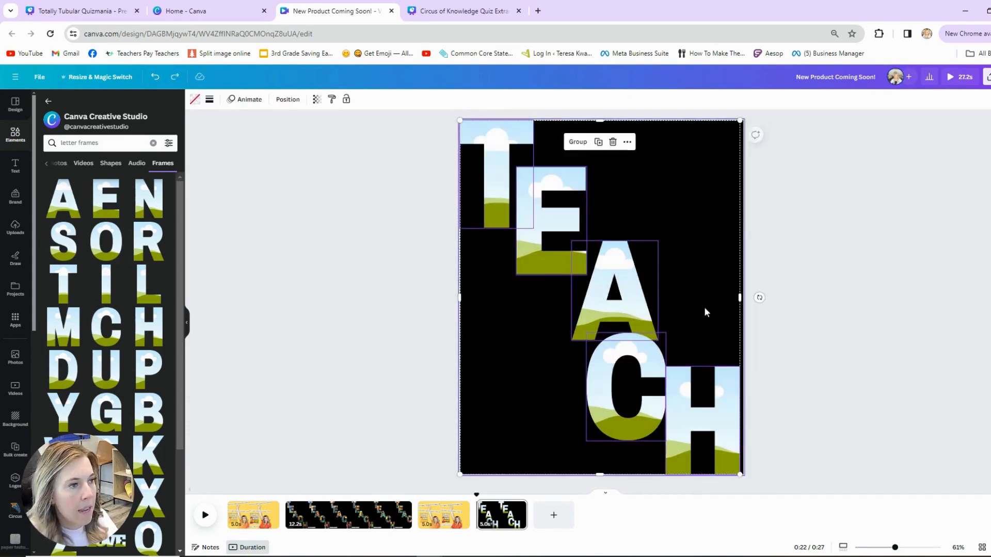
pyautogui.moveTo(740, 120); pyautogui.dragTo(712, 162)
# Step: Rearrange the five letters into a descending staircase, with T at the page's left edge and H at its right edge
pyautogui.moveTo(505, 165); pyautogui.dragTo(499, 157)
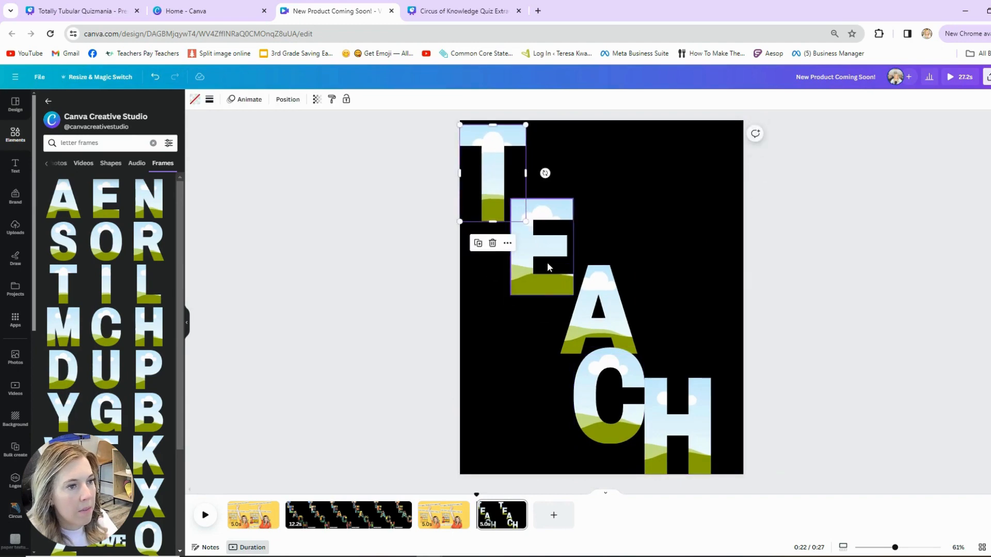
pyautogui.moveTo(543, 258); pyautogui.dragTo(538, 222)
pyautogui.moveTo(588, 322); pyautogui.dragTo(585, 295)
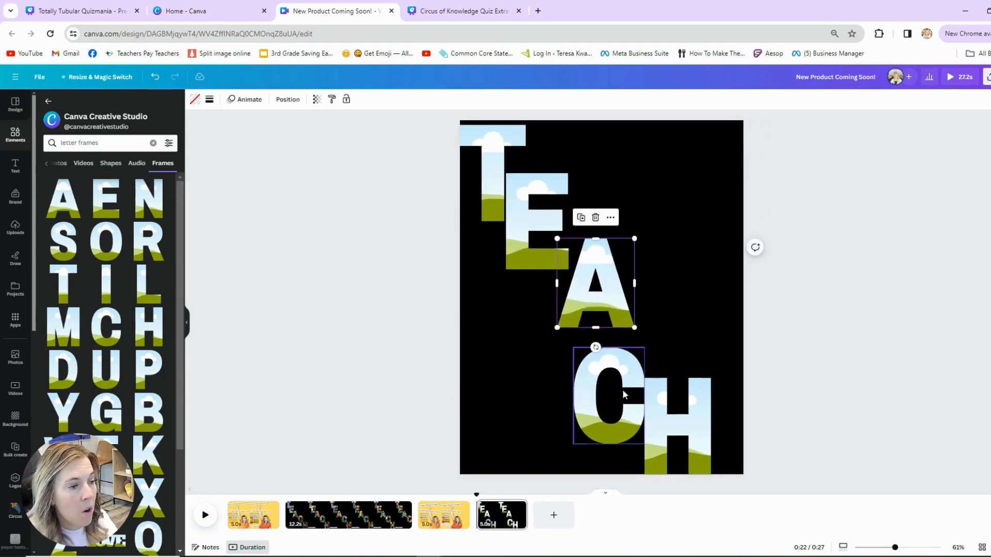
pyautogui.moveTo(672, 412); pyautogui.dragTo(697, 411)
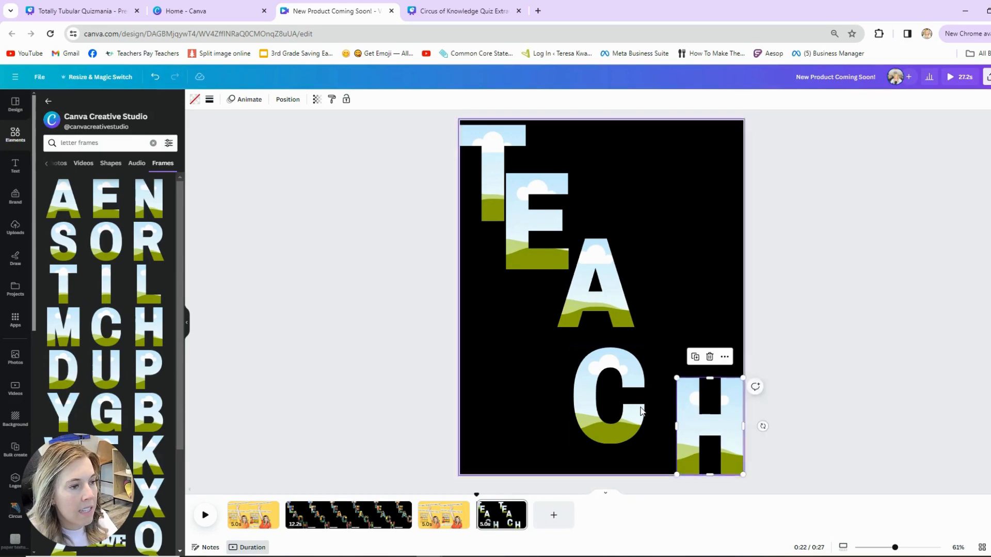
pyautogui.moveTo(635, 400); pyautogui.dragTo(679, 354)
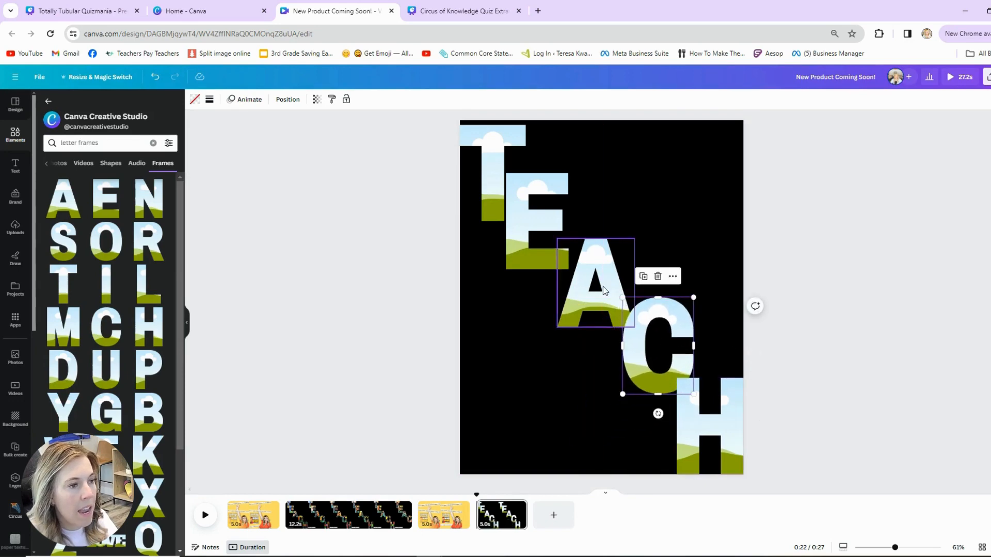
pyautogui.moveTo(656, 413); pyautogui.dragTo(654, 412)
# Step: Scale all five letters down a touch, raise T, E and A, and shift H towards the page's right edge
pyautogui.moveTo(793, 471); pyautogui.dragTo(441, 185)
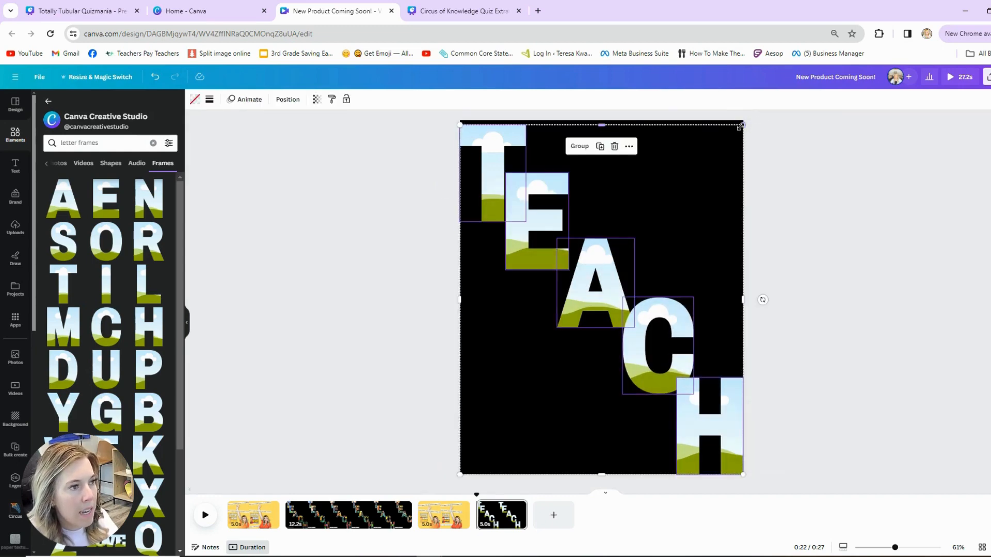
pyautogui.moveTo(742, 125); pyautogui.dragTo(734, 135)
pyautogui.click(787, 168)
pyautogui.moveTo(491, 160); pyautogui.dragTo(490, 144)
pyautogui.moveTo(529, 208); pyautogui.dragTo(530, 195)
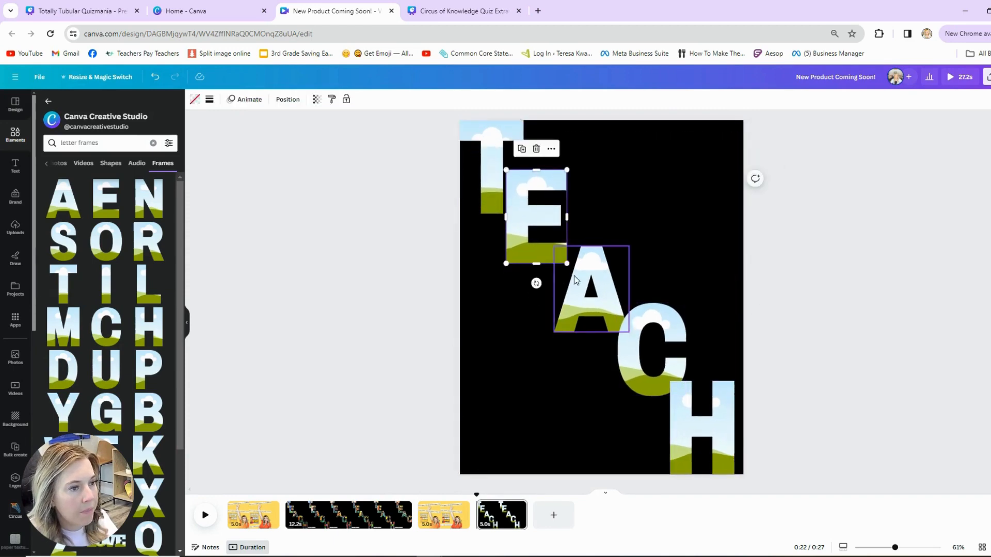
pyautogui.moveTo(575, 280); pyautogui.dragTo(575, 259)
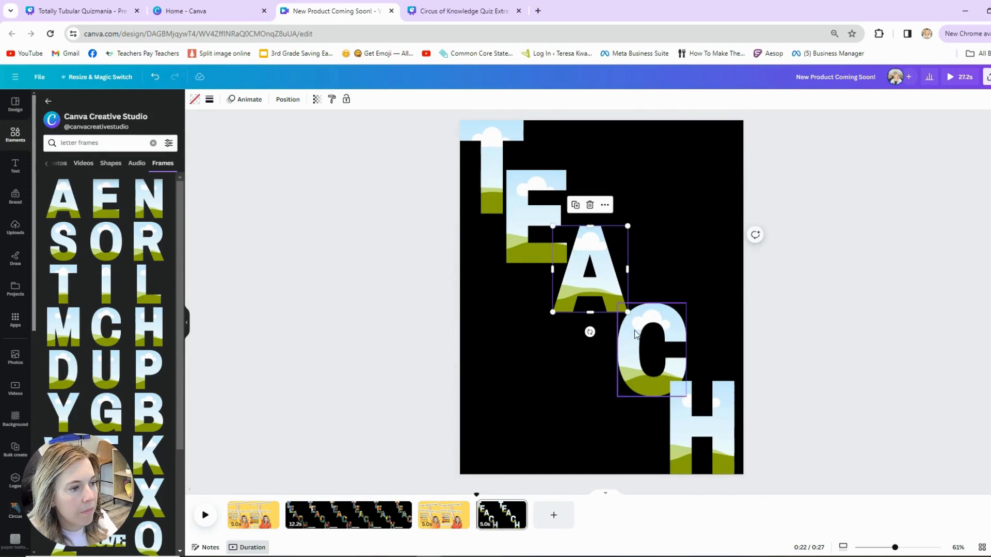
pyautogui.moveTo(726, 434); pyautogui.dragTo(733, 434)
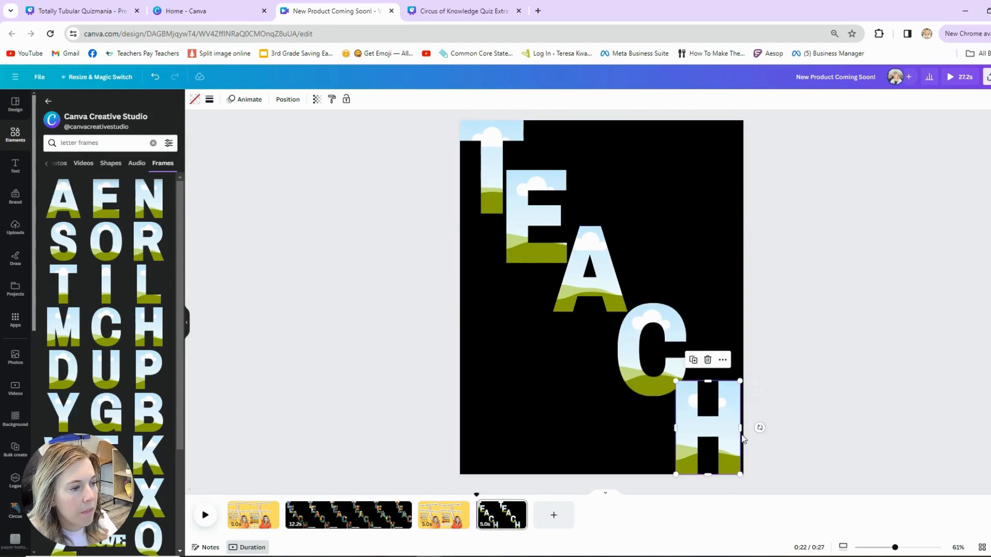
# Step: Shrink the whole TEACH staircase once more, keeping the five letters in proportion
pyautogui.moveTo(801, 457); pyautogui.dragTo(485, 120)
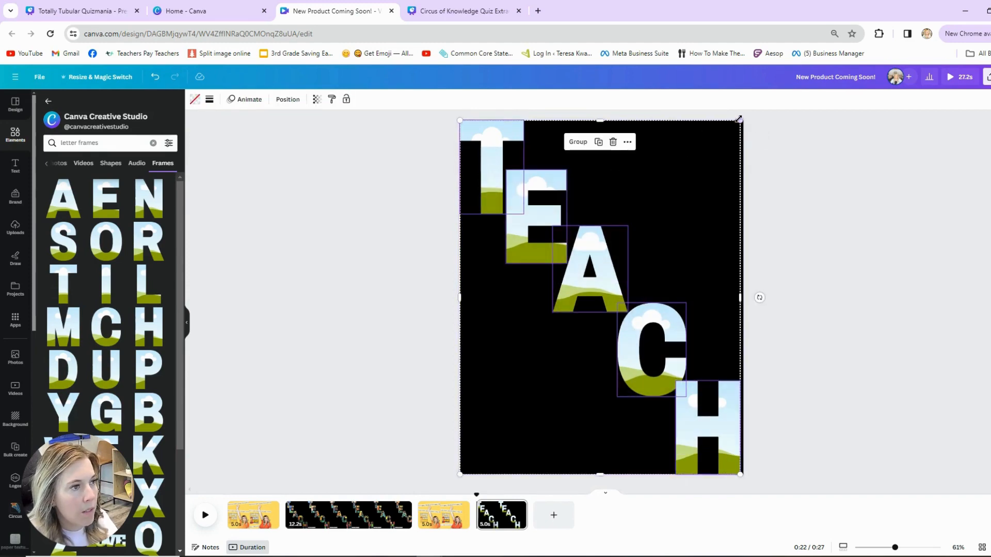
pyautogui.moveTo(738, 119); pyautogui.dragTo(720, 130)
pyautogui.click(807, 190)
# Step: Move T into the page's upper left corner and shift H, C and A towards the right edge
pyautogui.click(489, 154)
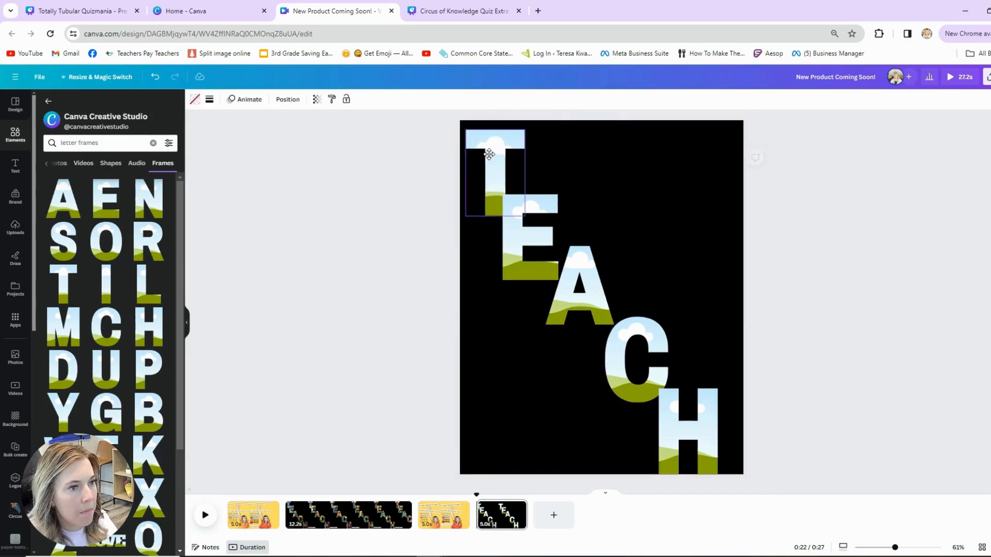
pyautogui.moveTo(489, 154); pyautogui.dragTo(483, 149)
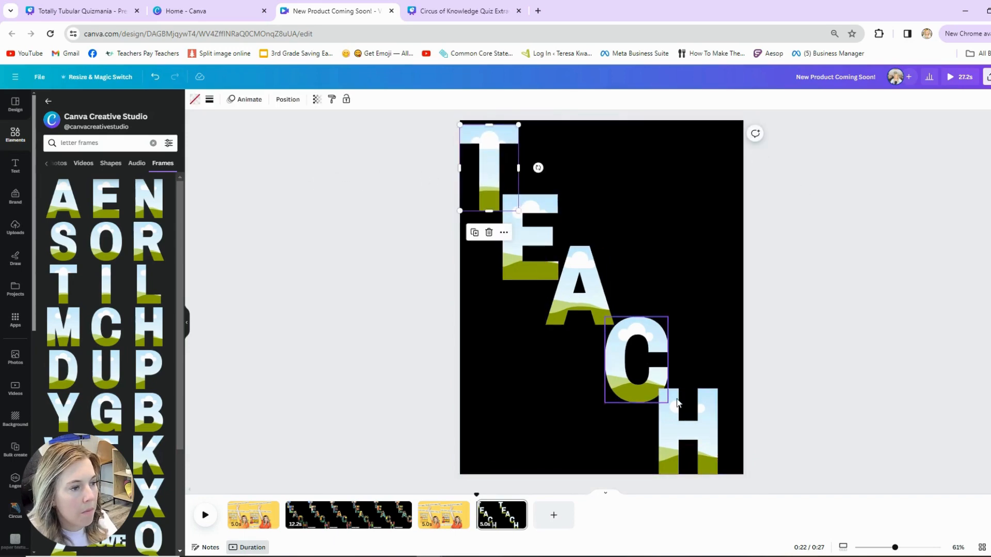
pyautogui.moveTo(678, 403); pyautogui.dragTo(696, 405)
pyautogui.click(648, 385)
pyautogui.moveTo(648, 384); pyautogui.dragTo(657, 382)
pyautogui.click(573, 297)
pyautogui.moveTo(573, 298); pyautogui.dragTo(580, 292)
pyautogui.click(459, 158)
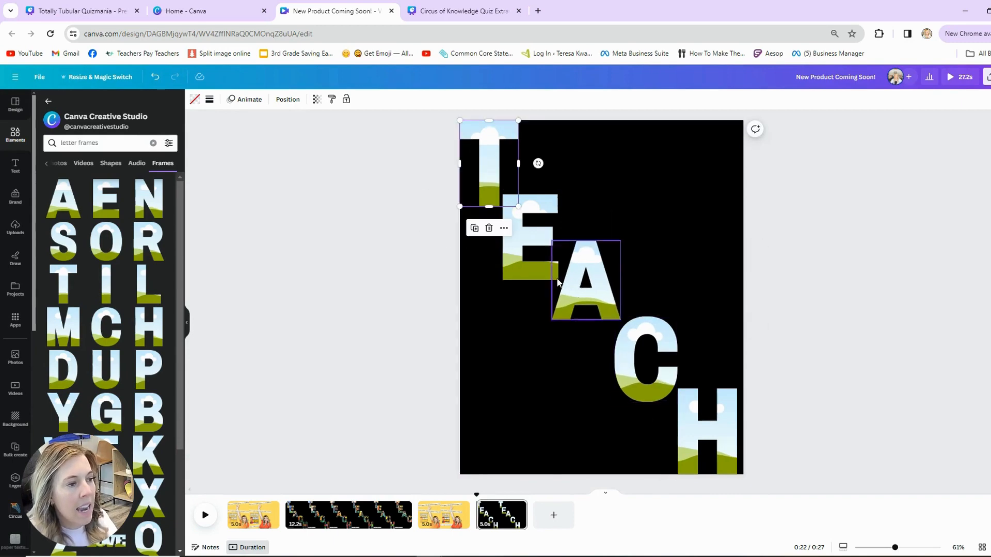
# Step: Place H flush against the page's right edge and nudge C and A a little further right
pyautogui.moveTo(721, 433); pyautogui.dragTo(727, 432)
pyautogui.moveTo(660, 379); pyautogui.dragTo(667, 379)
pyautogui.click(594, 287)
pyautogui.moveTo(593, 287); pyautogui.dragTo(599, 290)
# Step: Give the T frame a solid white border with a weight of 10
pyautogui.click(488, 142)
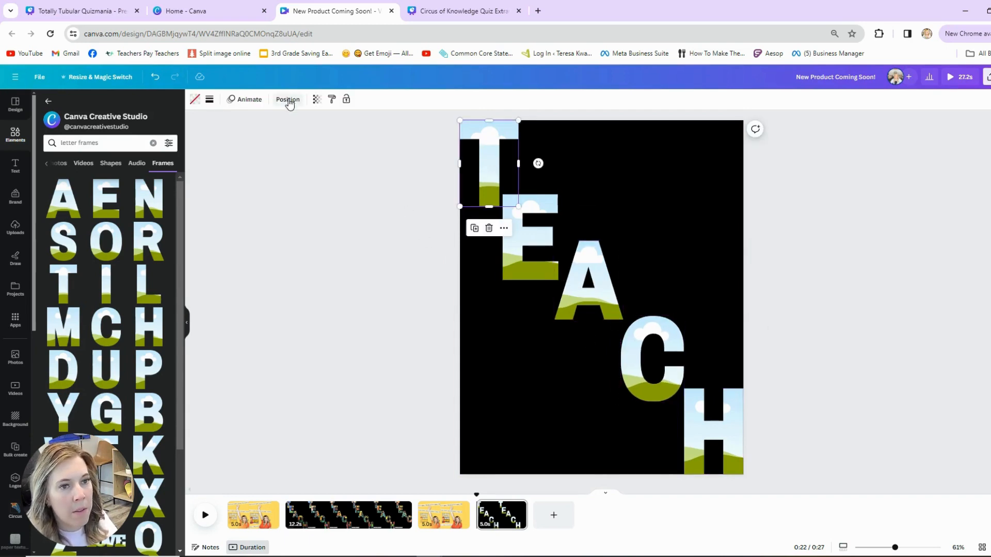
pyautogui.click(210, 100)
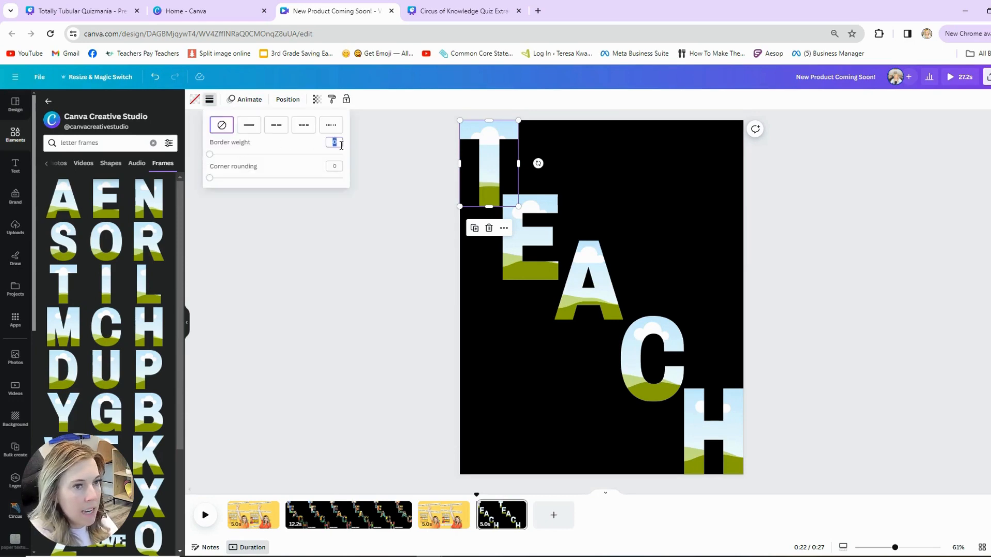
pyautogui.click(305, 220)
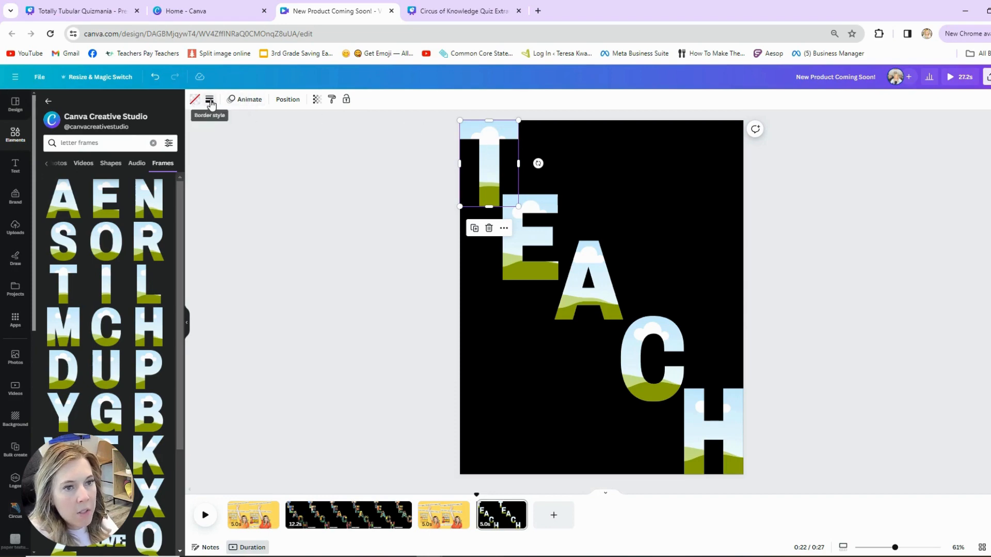
pyautogui.click(210, 100)
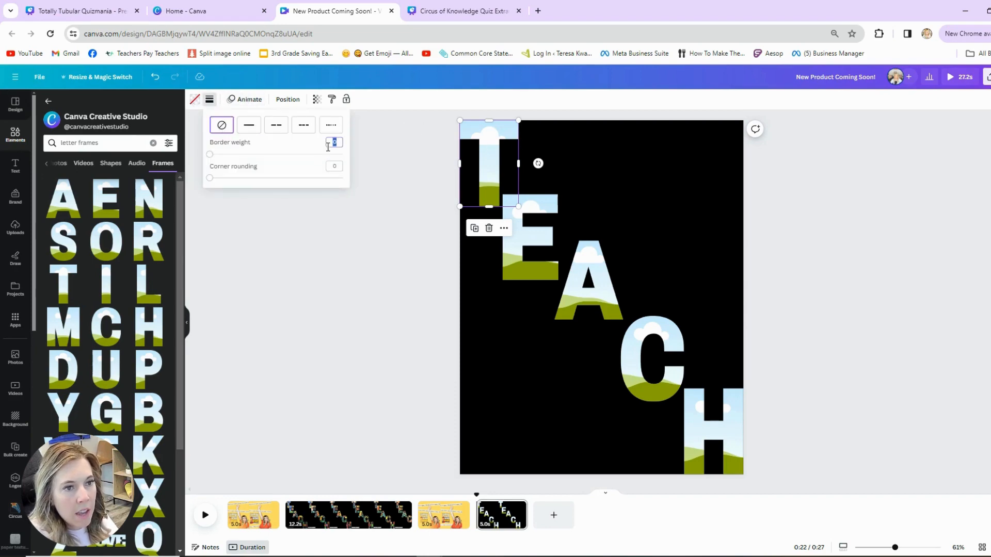
pyautogui.press('Return')
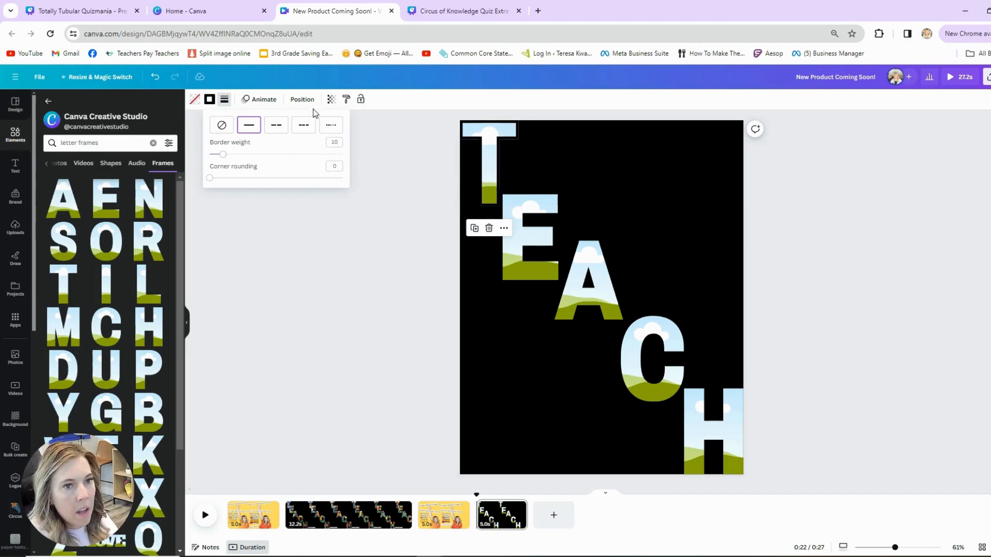
pyautogui.click(209, 99)
pyautogui.click(116, 151)
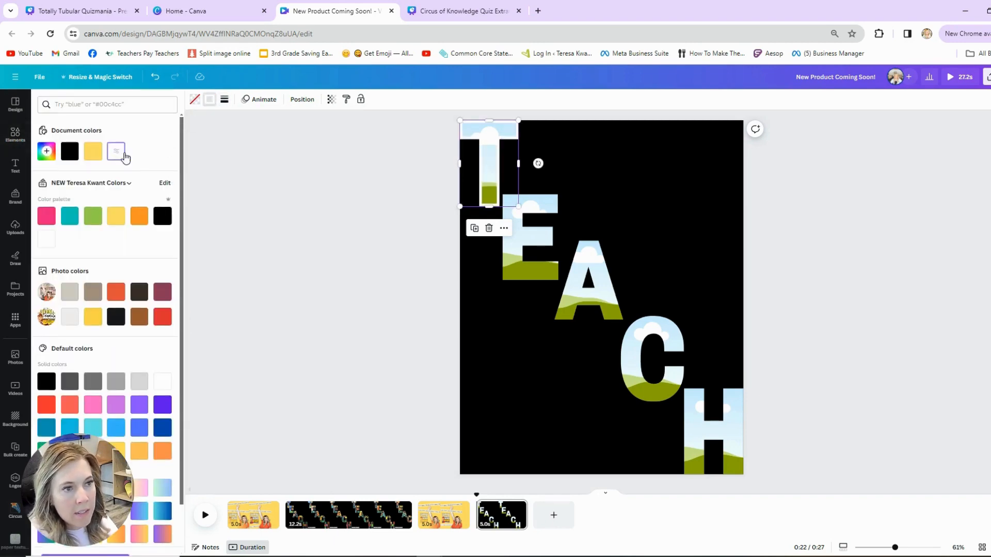
# Step: Give the E frame a solid white border of the same weight as the T border
pyautogui.click(538, 241)
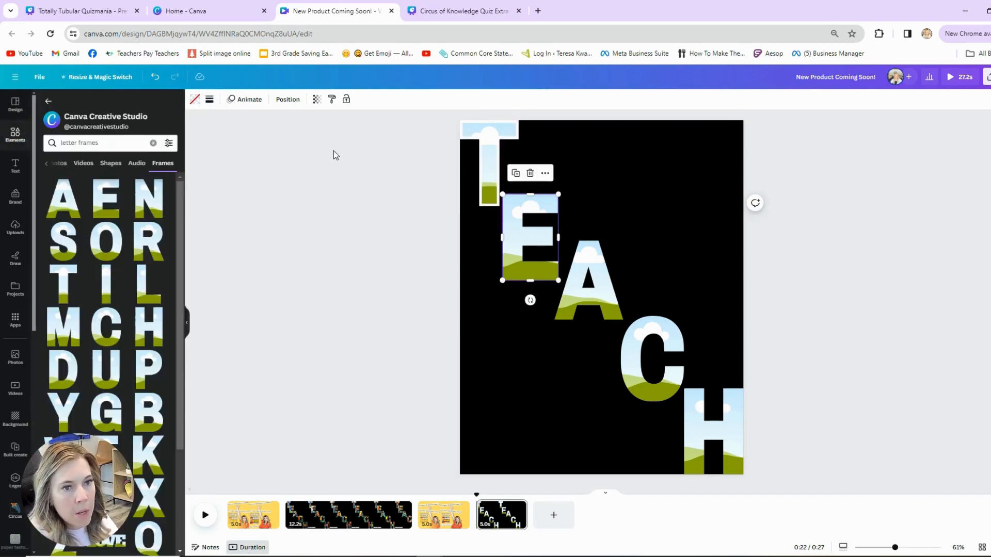
pyautogui.click(210, 103)
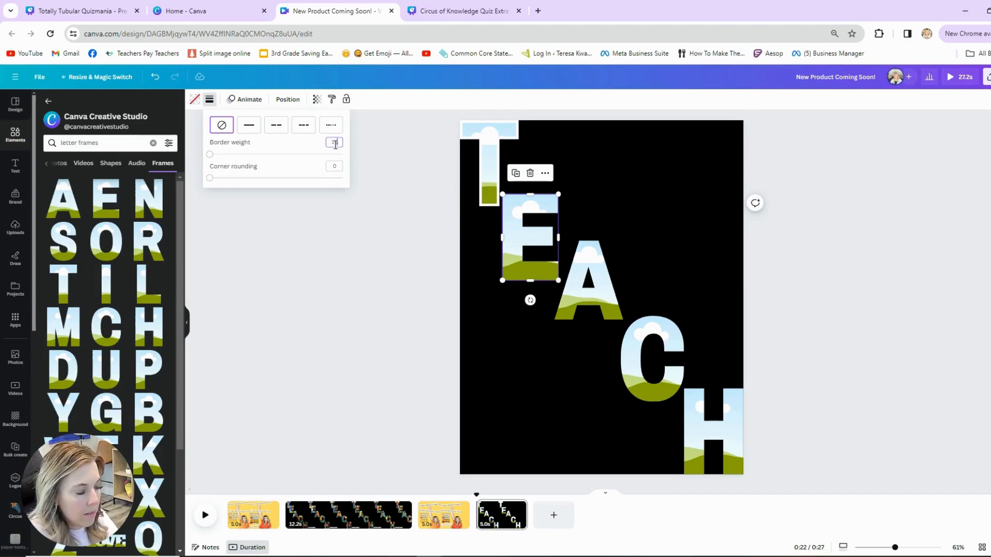
pyautogui.press('Return')
pyautogui.click(210, 99)
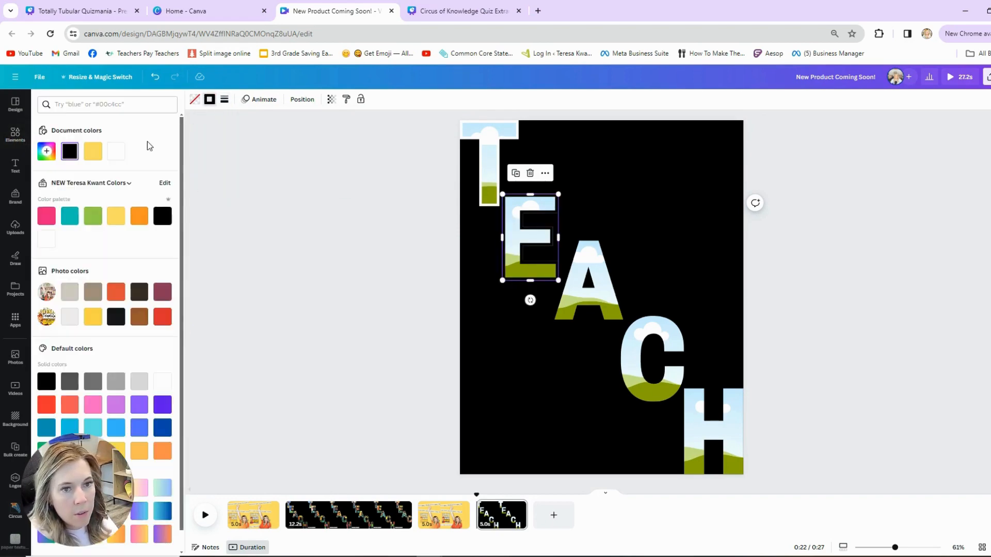
pyautogui.click(115, 153)
# Step: Outline the A frame with a solid white border matching the T and E borders
pyautogui.click(566, 293)
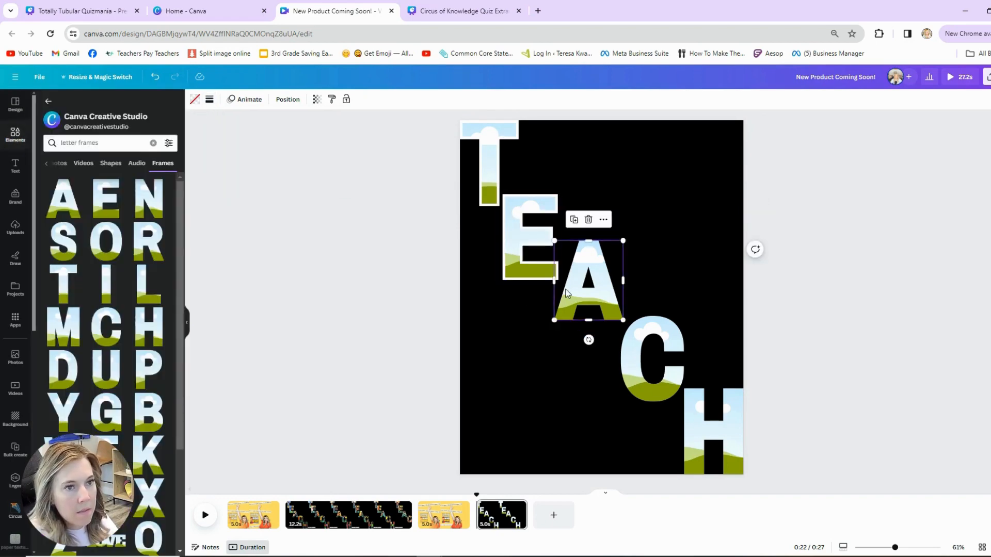
pyautogui.click(210, 101)
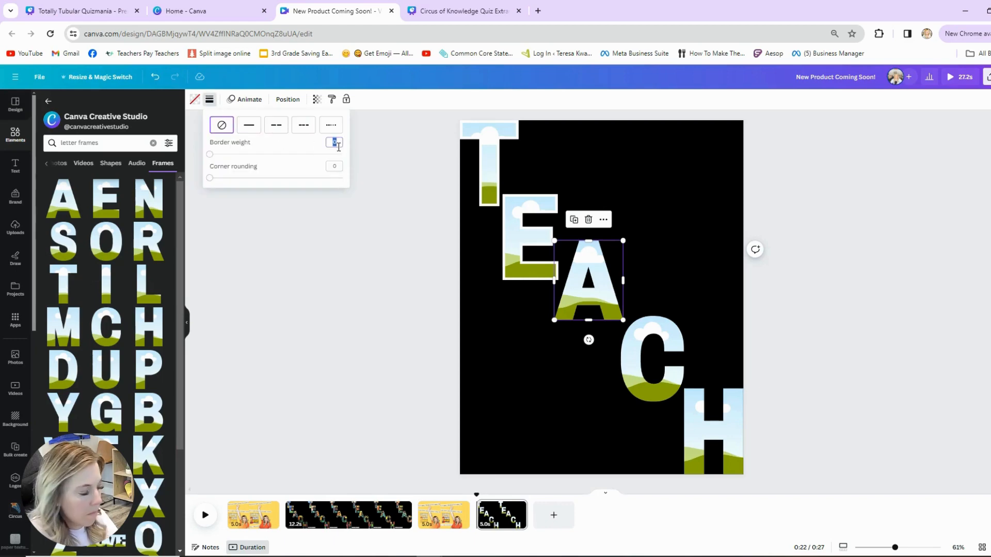
pyautogui.click(249, 125)
pyautogui.click(209, 99)
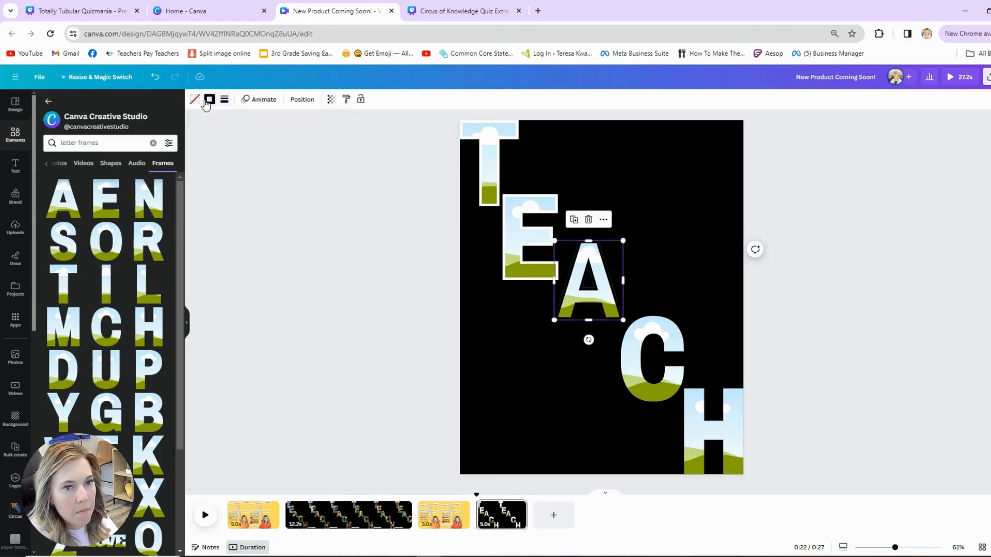
pyautogui.click(116, 151)
# Step: Outline the C frame with a solid white border matching the three letters before it
pyautogui.click(640, 341)
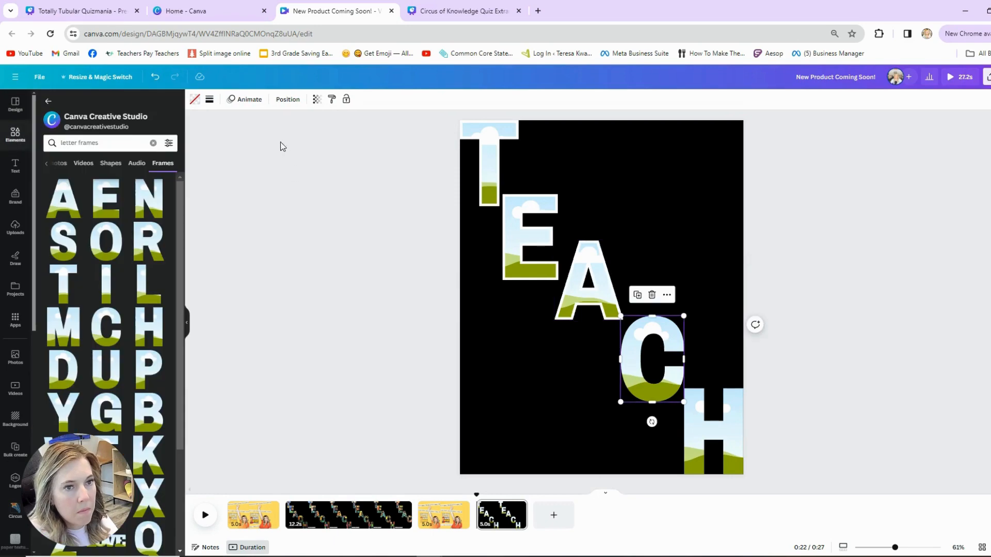
pyautogui.click(210, 101)
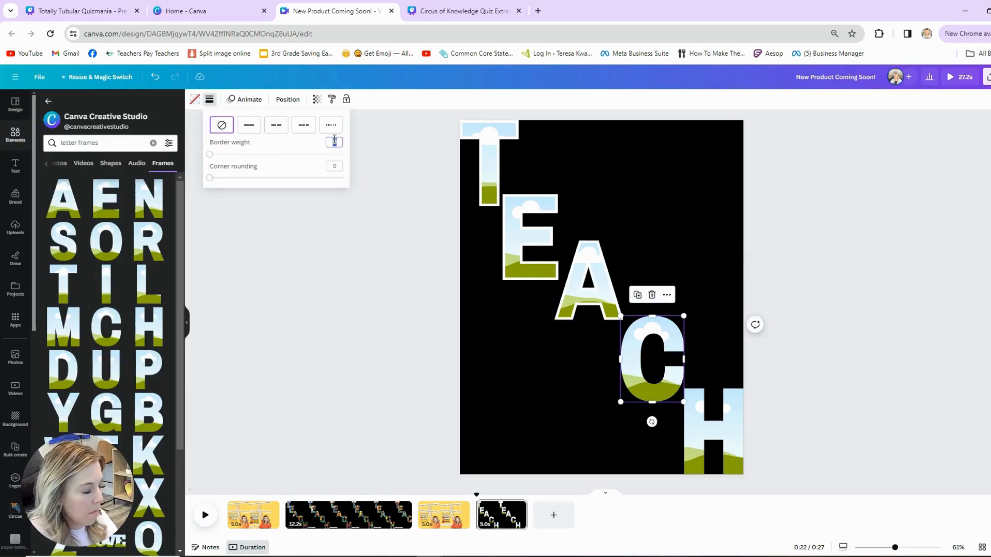
pyautogui.click(249, 124)
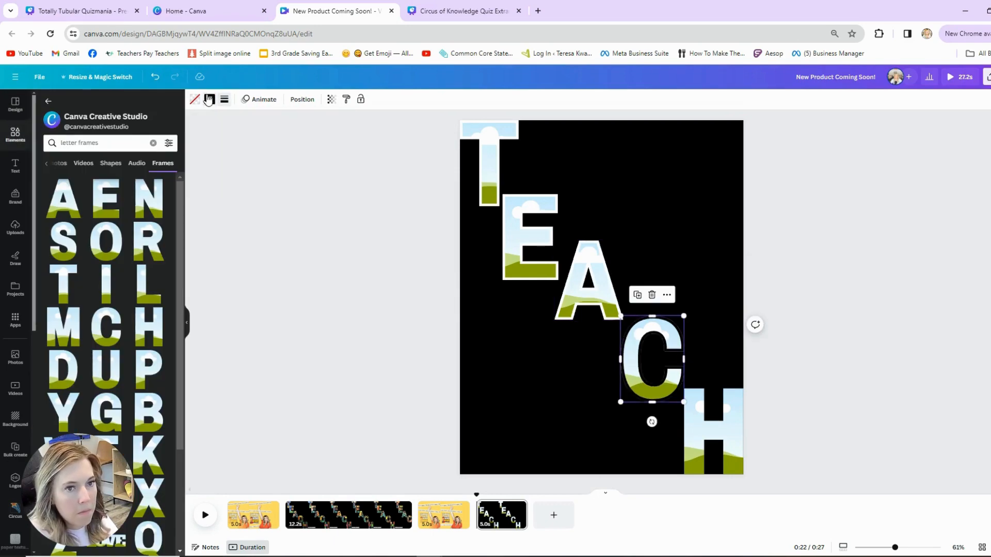
pyautogui.click(210, 99)
pyautogui.click(118, 157)
# Step: Give the H frame a solid white border with a weight of 10
pyautogui.click(715, 429)
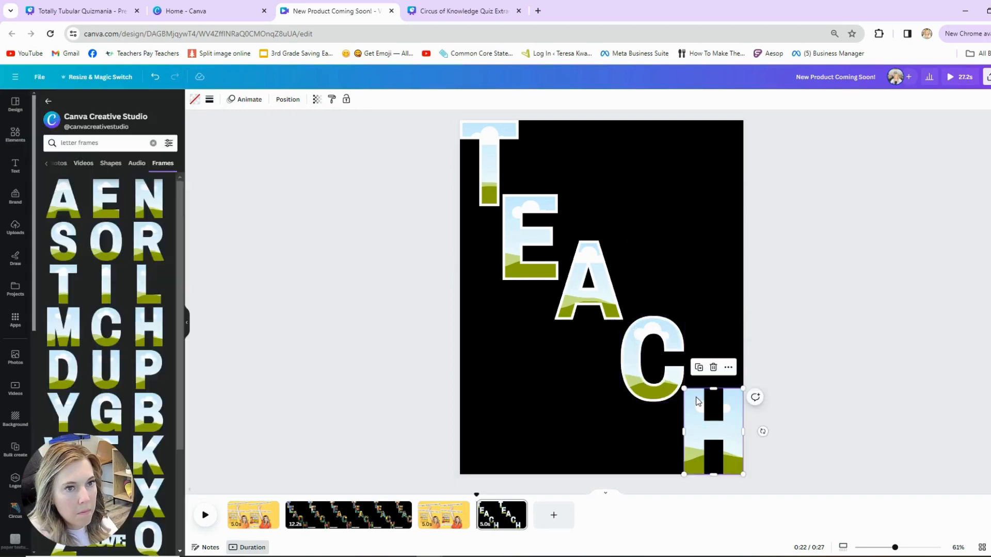
pyautogui.click(209, 100)
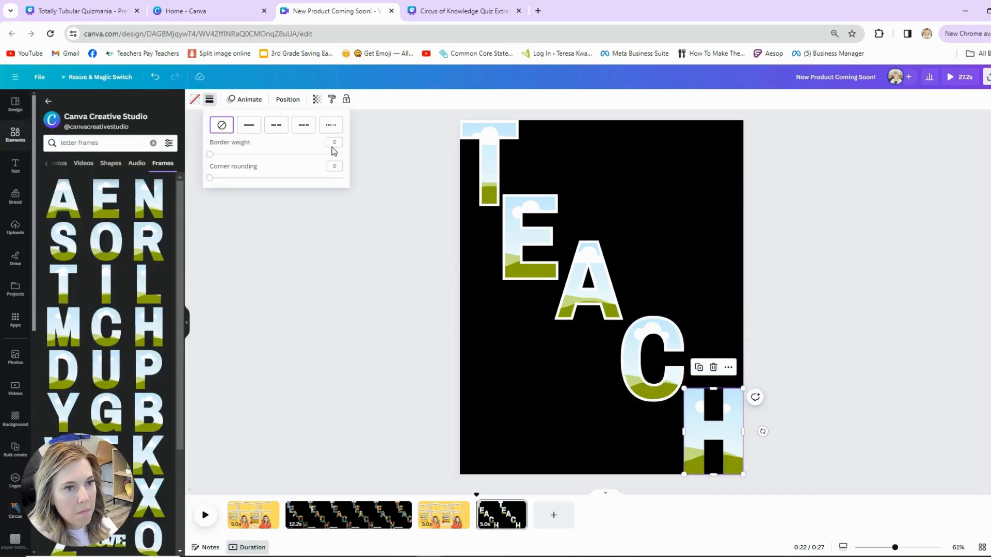
pyautogui.click(249, 125)
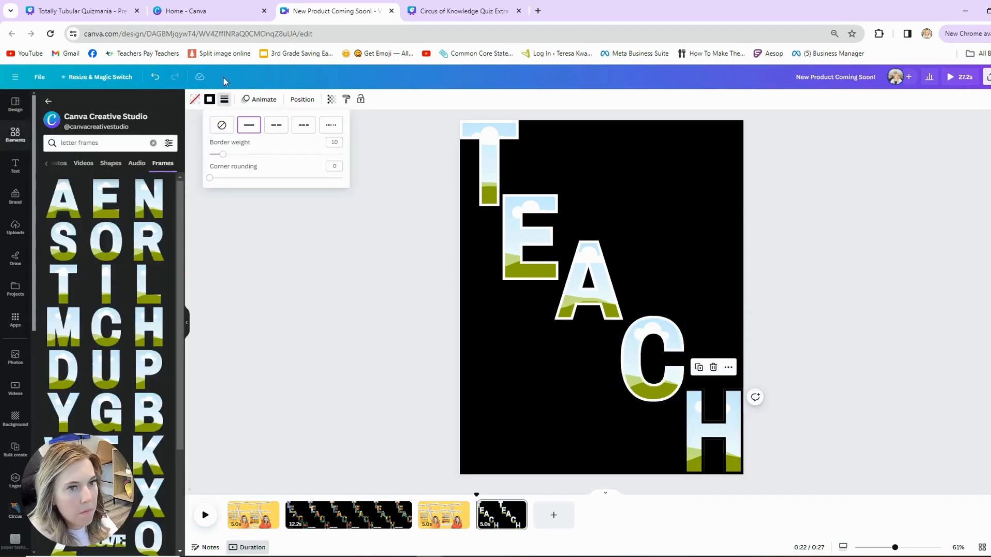
pyautogui.click(209, 99)
pyautogui.click(118, 152)
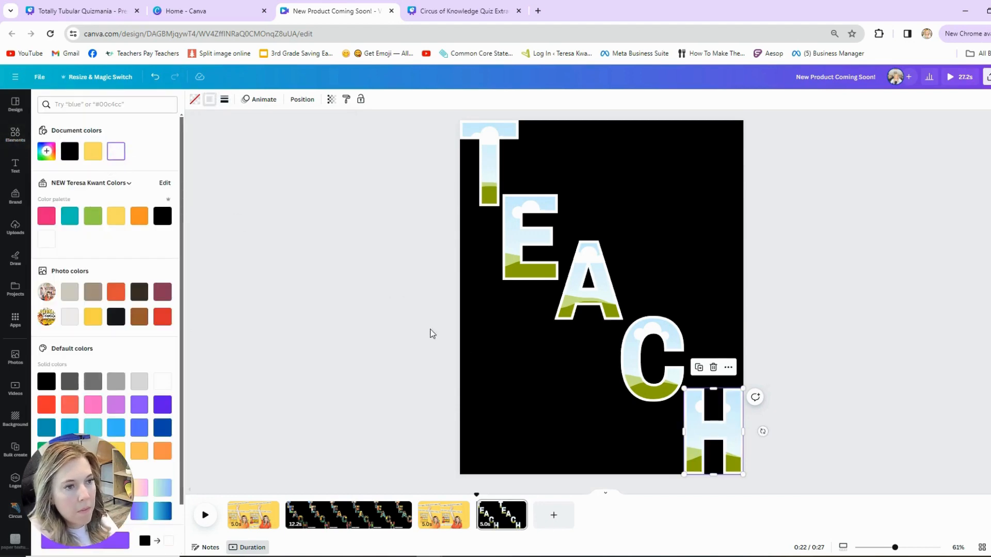
pyautogui.click(484, 351)
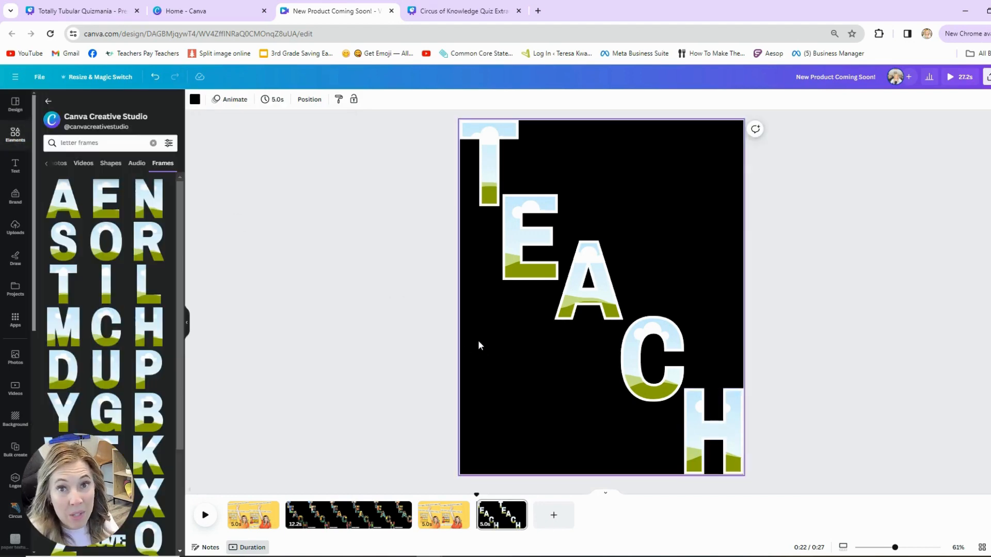
pyautogui.click(488, 131)
pyautogui.click(526, 230)
pyautogui.click(591, 294)
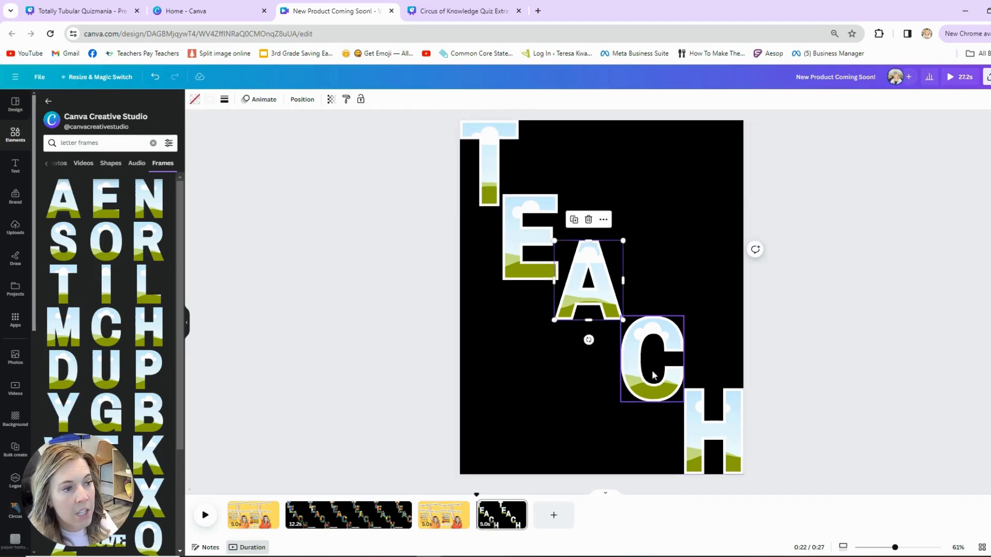
pyautogui.click(653, 375)
pyautogui.click(715, 428)
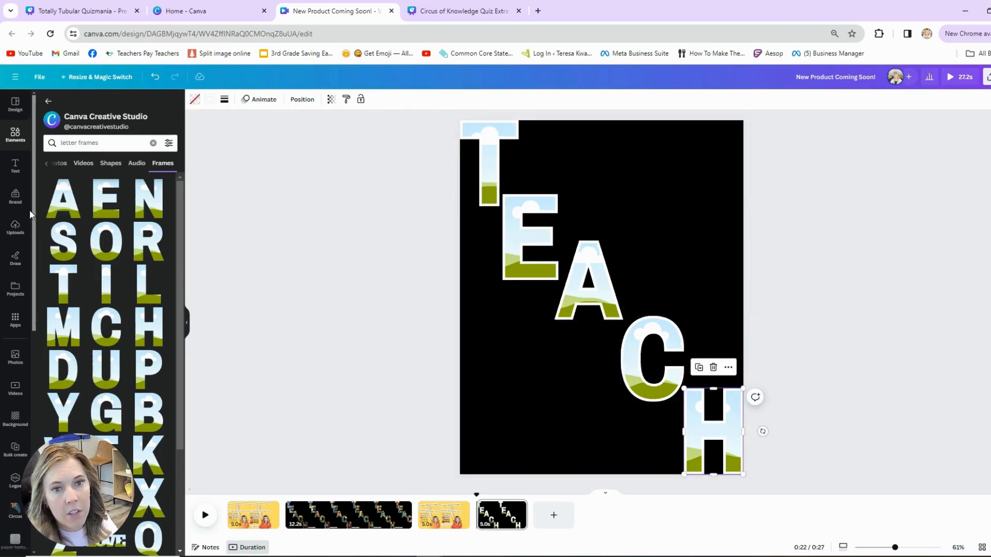
# Step: Search the video elements for crayons
pyautogui.click(15, 136)
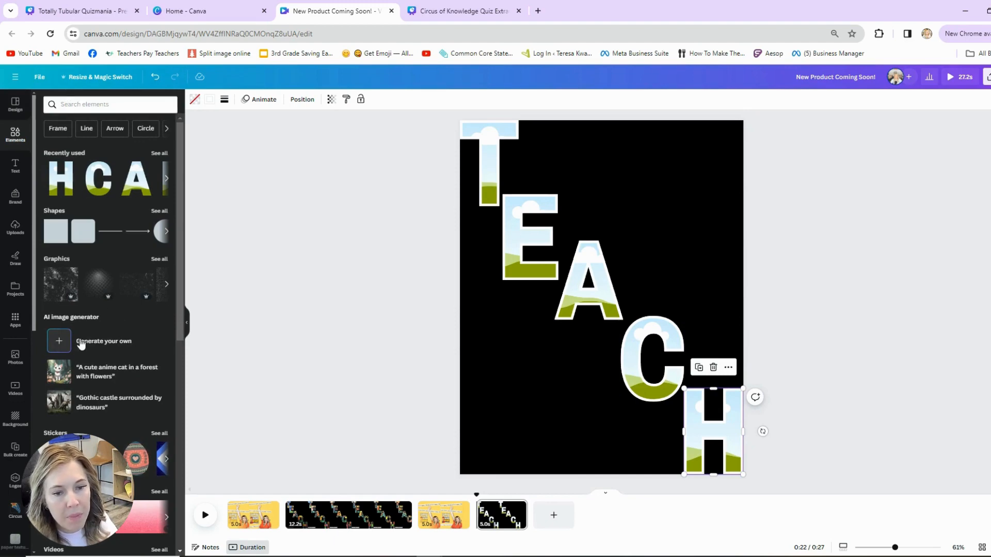
pyautogui.scroll(-5, 81, 345)
pyautogui.click(151, 285)
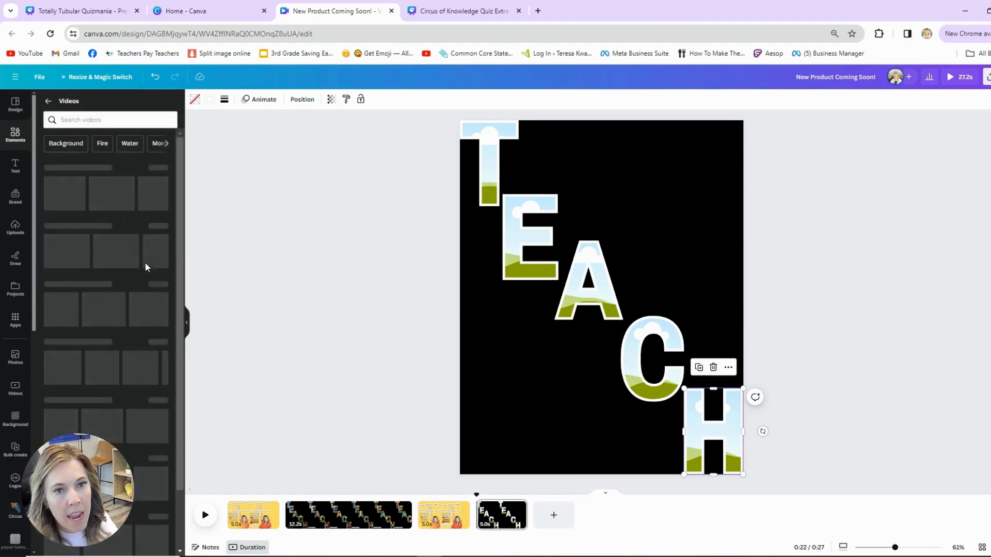
pyautogui.click(103, 120)
pyautogui.click(78, 192)
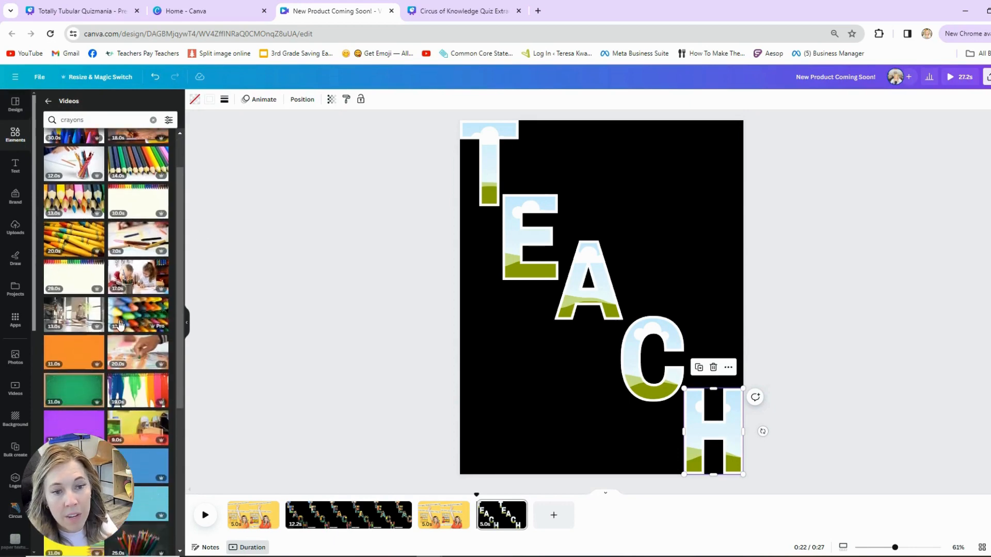
# Step: Fill all five TEACH letter frames with the 12-second close-up video of multicoloured crayon tips and preview the page
pyautogui.moveTo(137, 365); pyautogui.dragTo(480, 158)
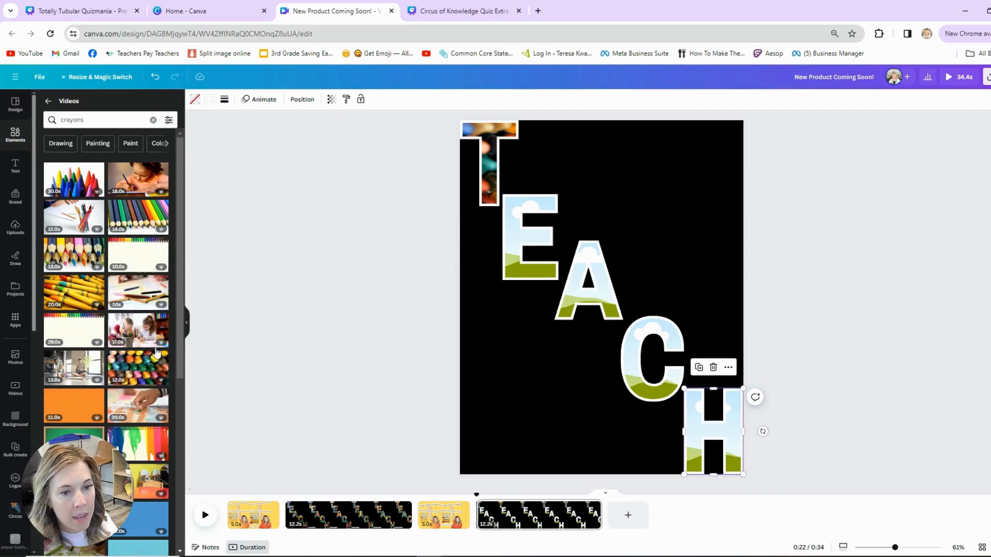
pyautogui.moveTo(136, 365); pyautogui.dragTo(513, 237)
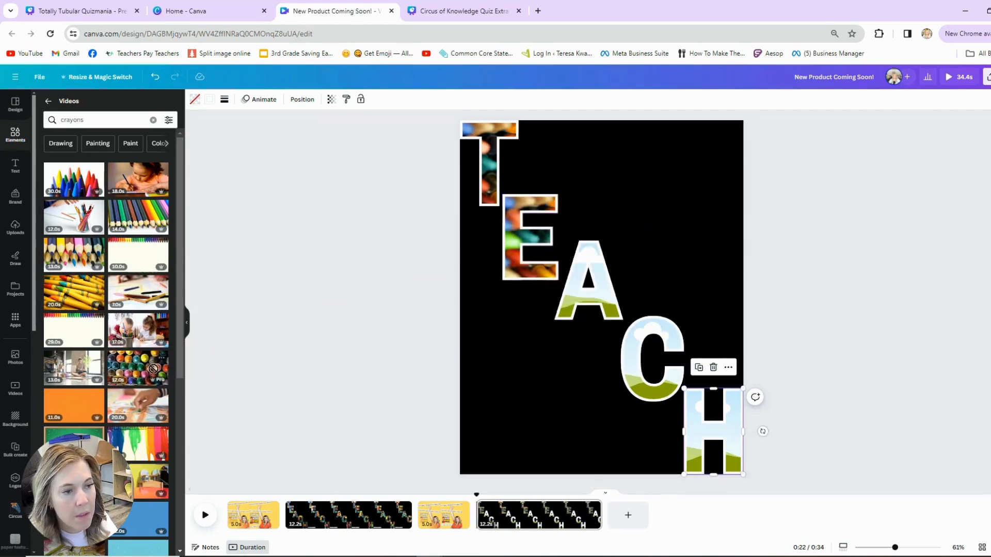
pyautogui.moveTo(137, 365); pyautogui.dragTo(653, 361)
pyautogui.moveTo(130, 369); pyautogui.dragTo(715, 436)
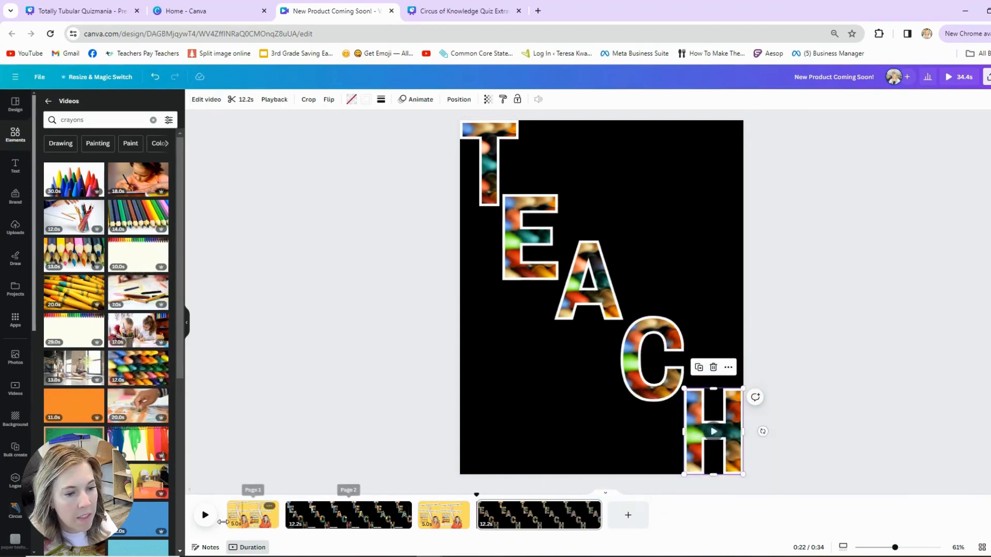
pyautogui.click(205, 515)
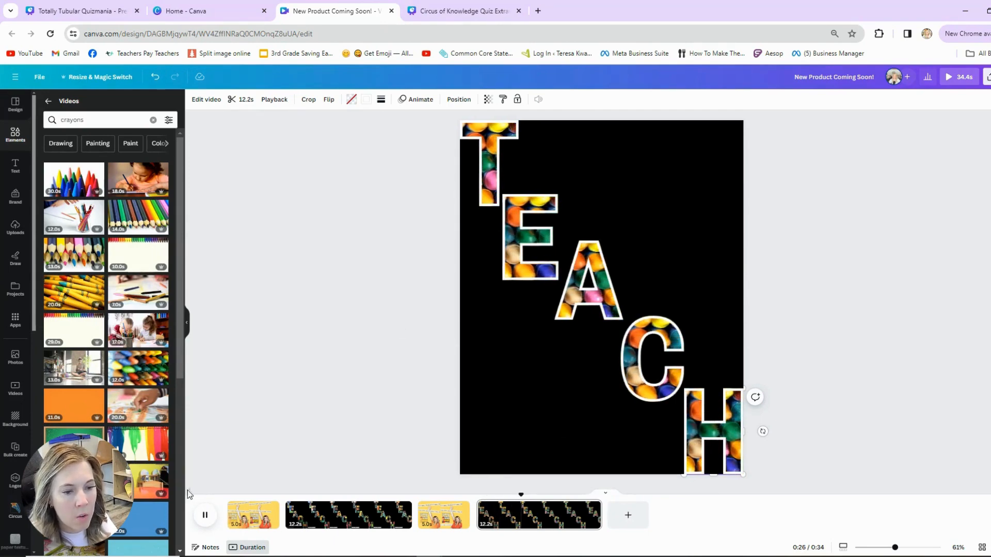
pyautogui.click(205, 515)
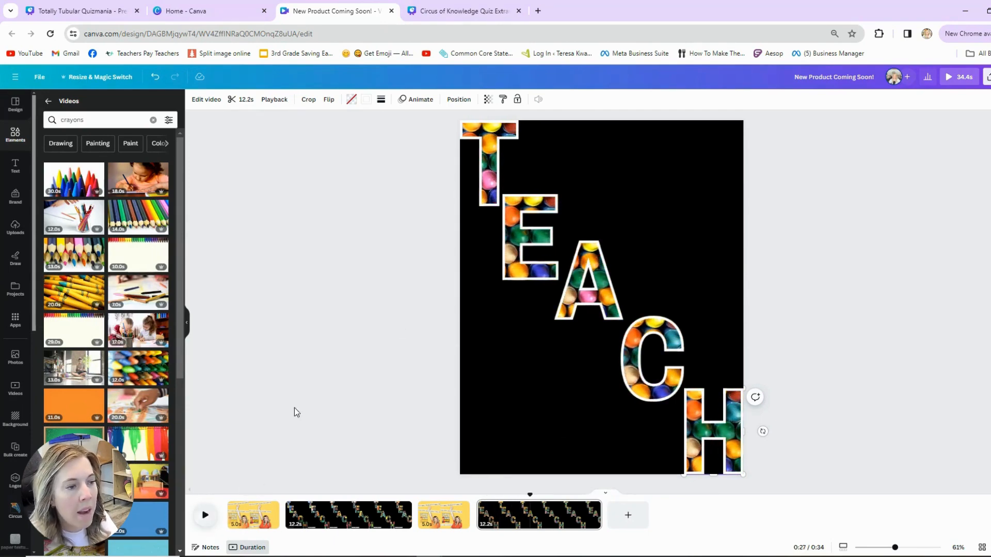
# Step: Enlarge the crayon video inside the T frame's crop so that it spans the full page width
pyautogui.click(492, 173)
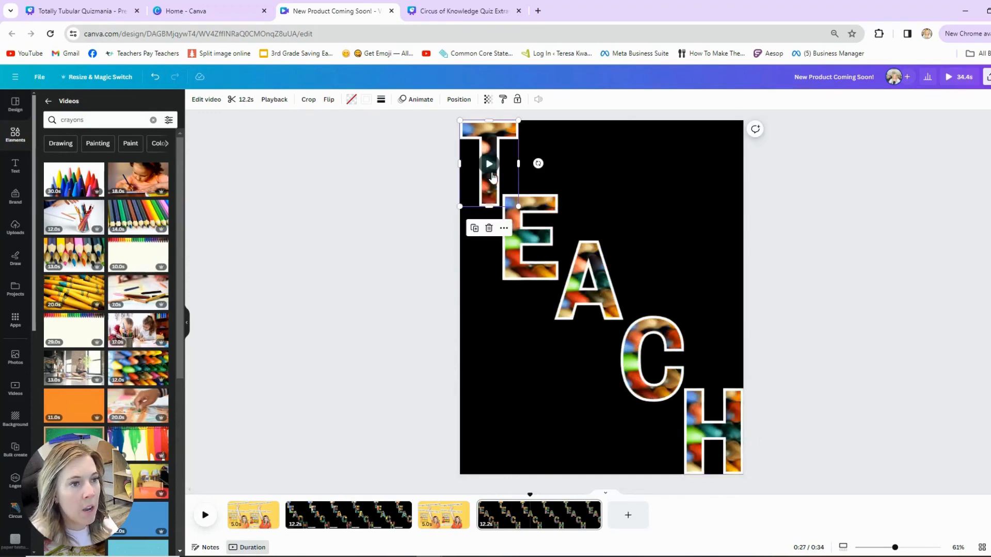
pyautogui.doubleClick(489, 135)
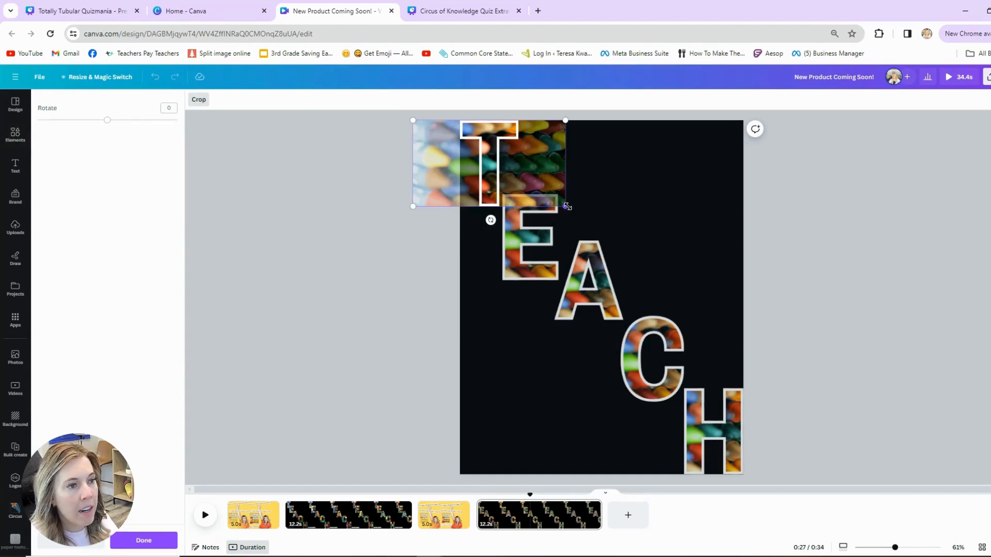
pyautogui.moveTo(567, 206); pyautogui.dragTo(763, 272)
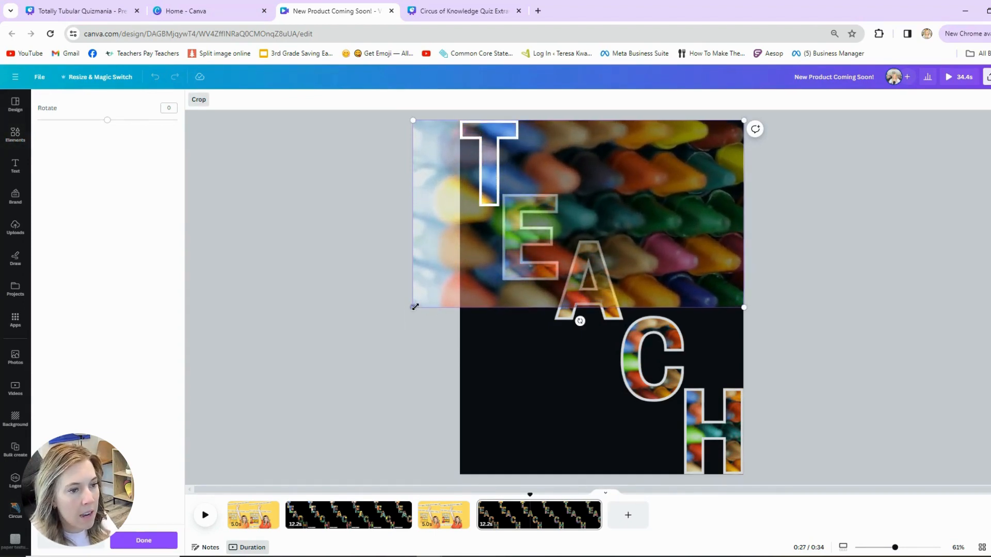
pyautogui.moveTo(415, 307); pyautogui.dragTo(460, 273)
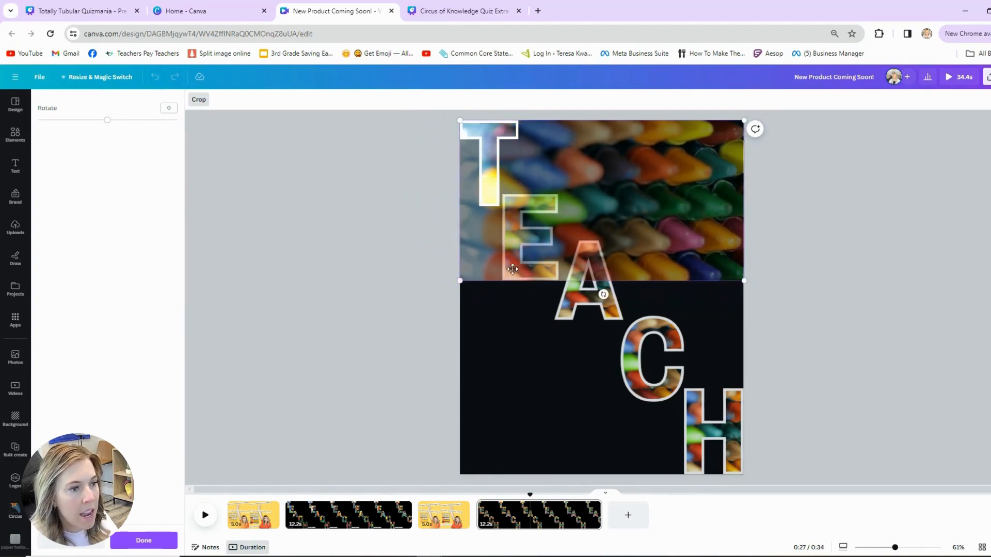
pyautogui.click(507, 343)
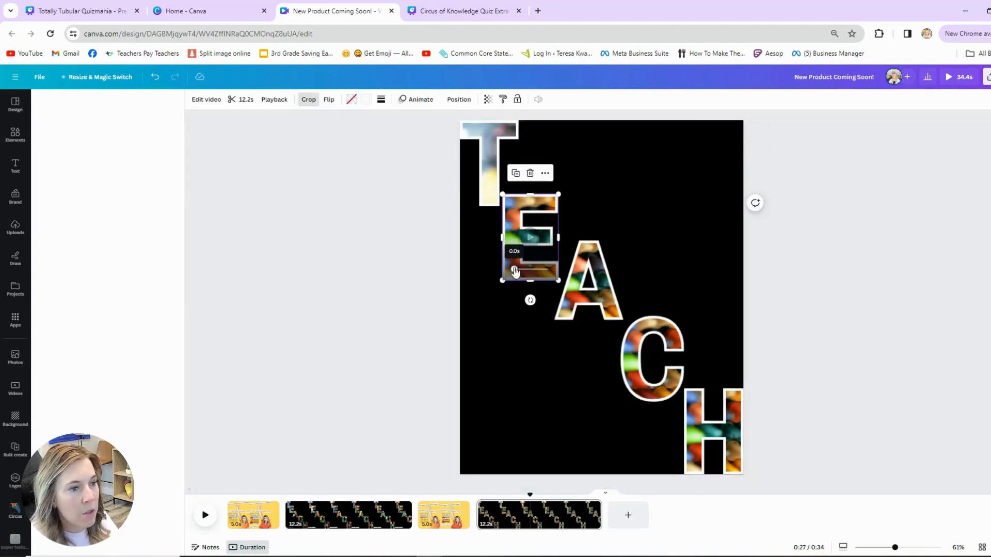
# Step: Scale up the crayon video cropped inside the E frame to reach both side edges of the page
pyautogui.moveTo(514, 270); pyautogui.dragTo(548, 270)
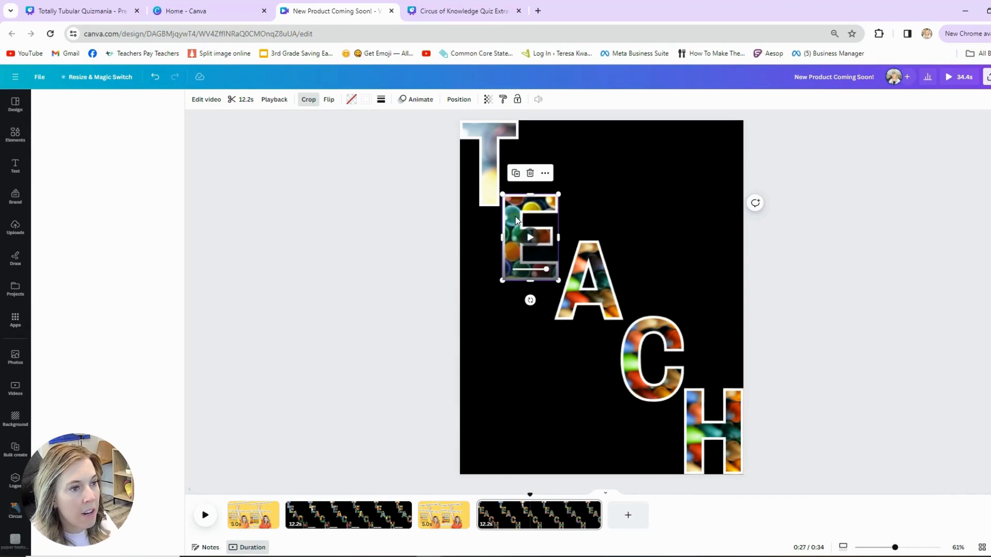
pyautogui.doubleClick(515, 215)
pyautogui.moveTo(604, 284); pyautogui.dragTo(755, 340)
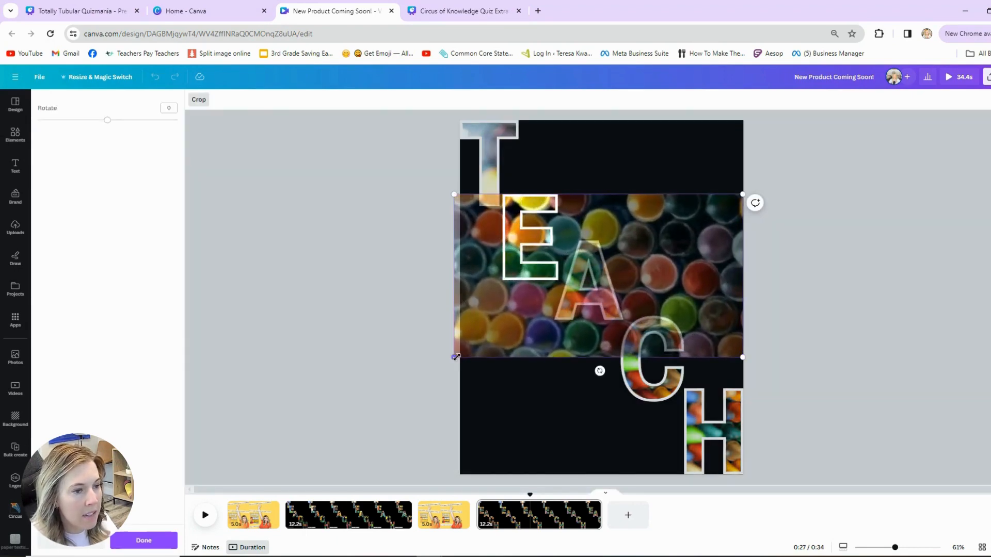
pyautogui.moveTo(456, 357); pyautogui.dragTo(460, 355)
pyautogui.click(519, 425)
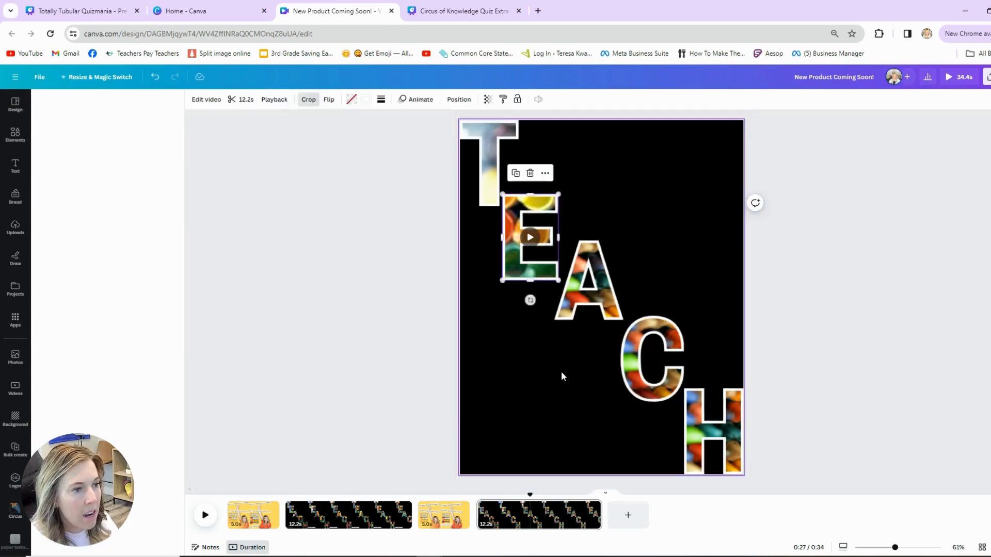
# Step: Enlarge the crayon video within the A frame until it stretches from one side edge of the page to the other
pyautogui.click(587, 320)
pyautogui.doubleClick(612, 295)
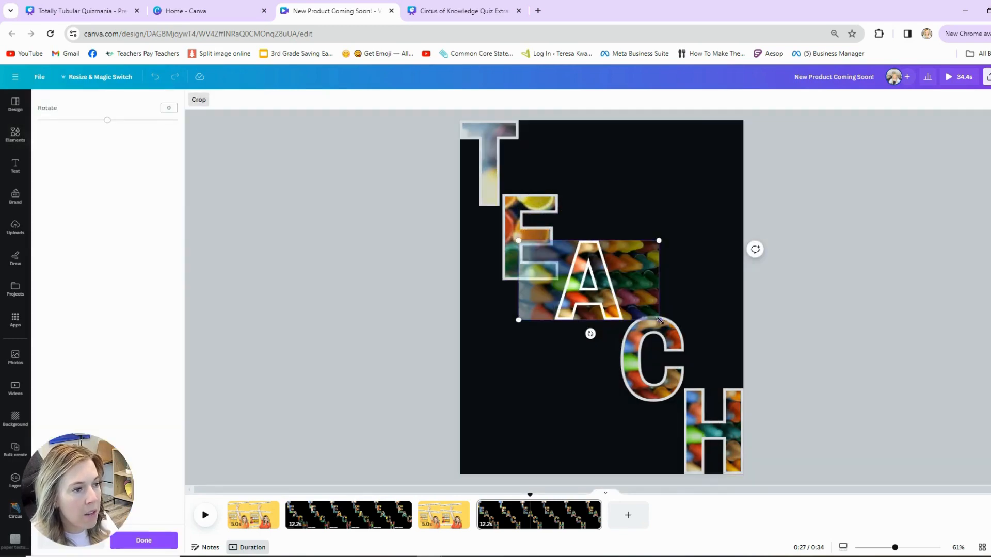
pyautogui.moveTo(660, 321); pyautogui.dragTo(749, 362)
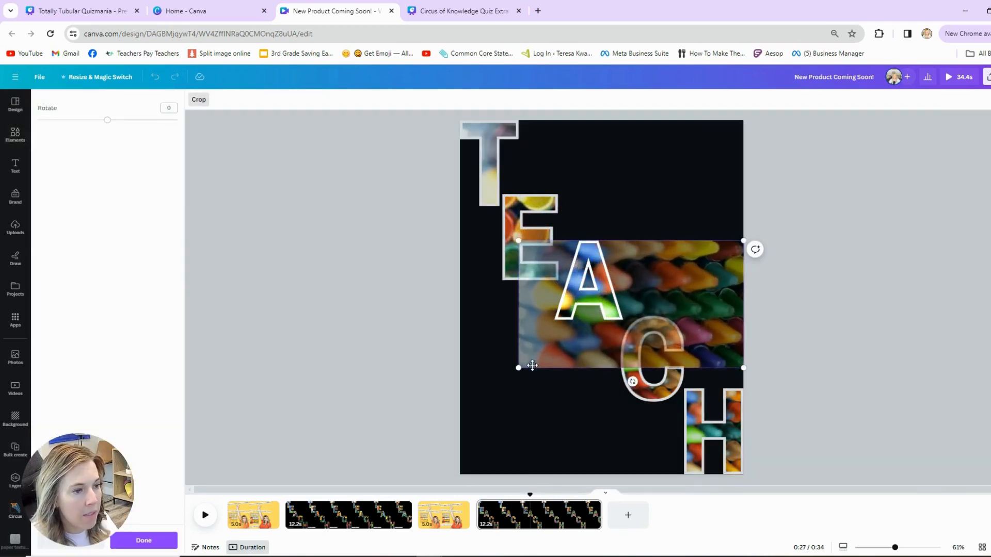
pyautogui.moveTo(519, 368); pyautogui.dragTo(459, 403)
pyautogui.click(522, 451)
# Step: Enlarge the cropped crayon video in the C frame to cover the page's full width
pyautogui.doubleClick(630, 363)
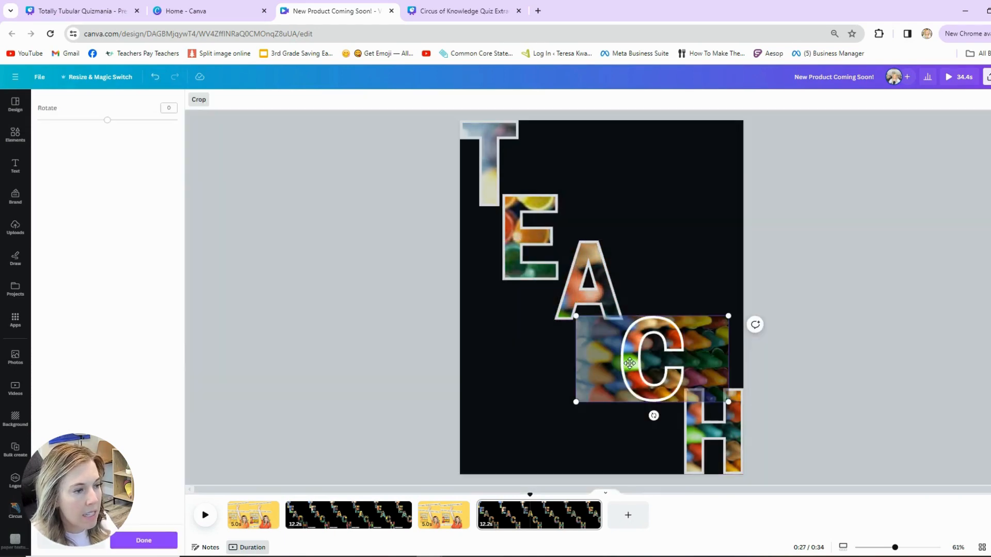
pyautogui.moveTo(728, 405); pyautogui.dragTo(742, 412)
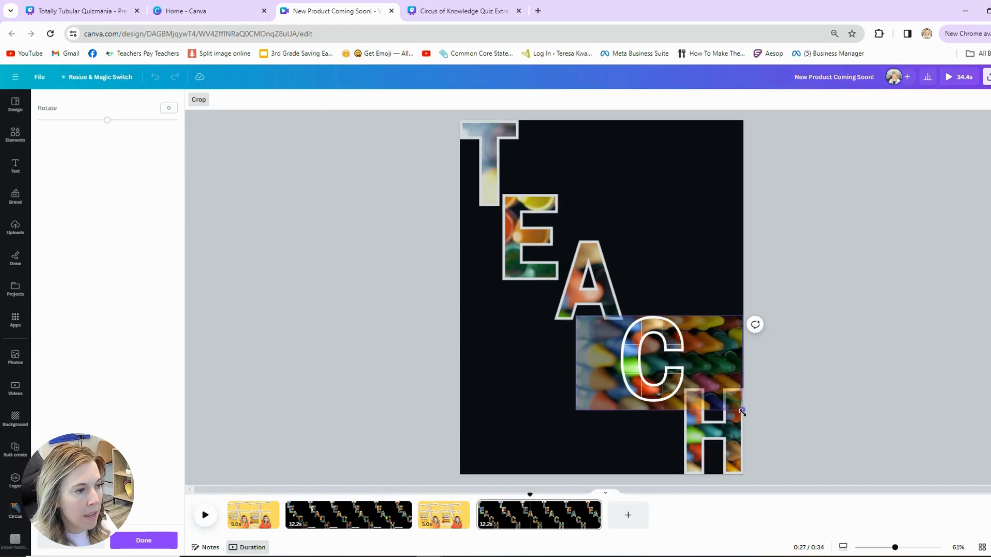
pyautogui.moveTo(572, 409); pyautogui.dragTo(451, 459)
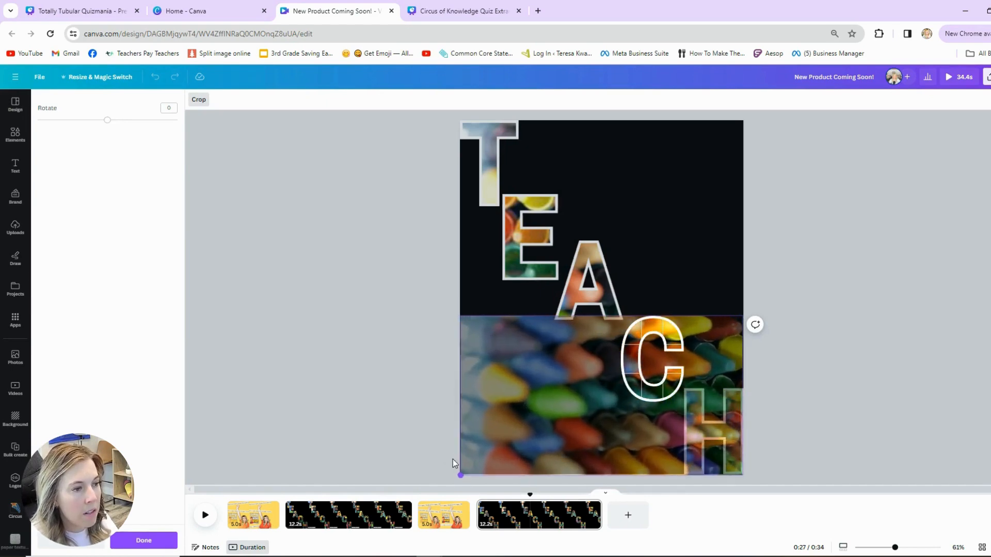
pyautogui.press('Return')
# Step: Enlarge the crayon video inside the H frame and align its sides with the page's side edges
pyautogui.click(695, 408)
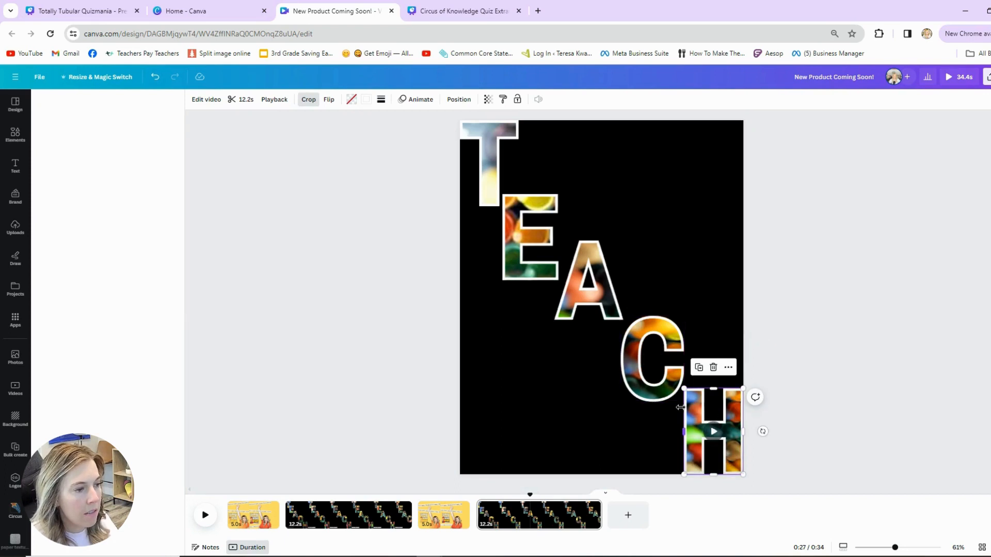
pyautogui.doubleClick(691, 410)
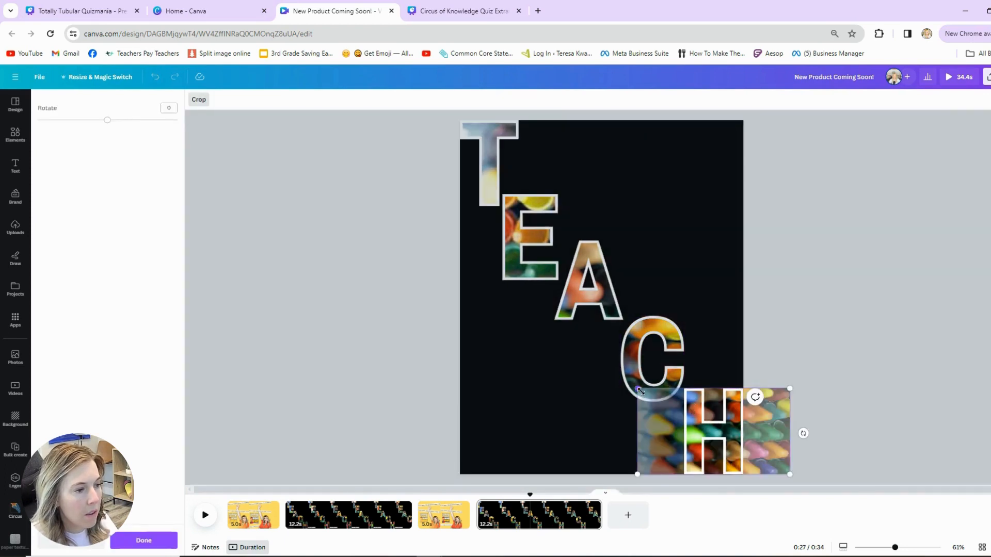
pyautogui.moveTo(638, 389); pyautogui.dragTo(434, 339)
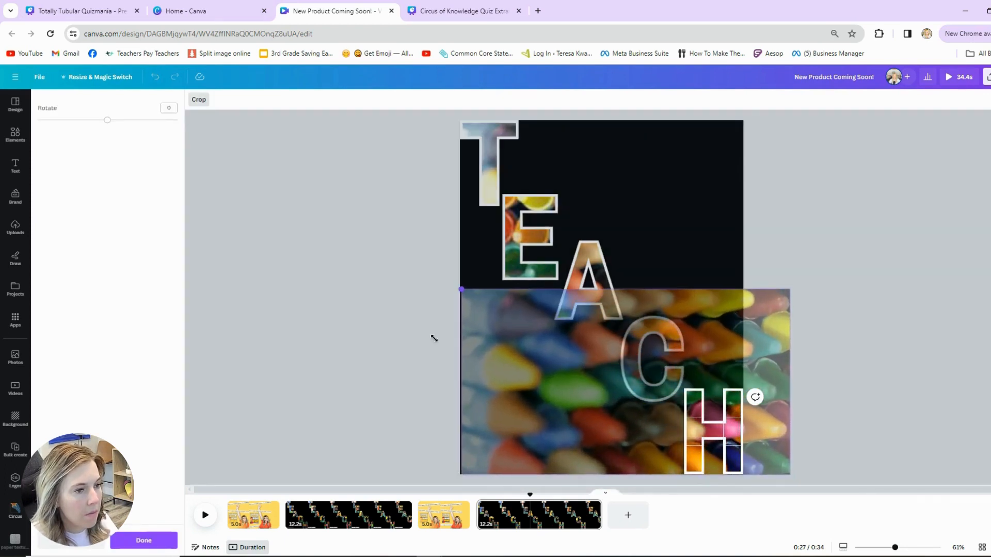
pyautogui.moveTo(783, 290); pyautogui.dragTo(747, 322)
pyautogui.click(793, 288)
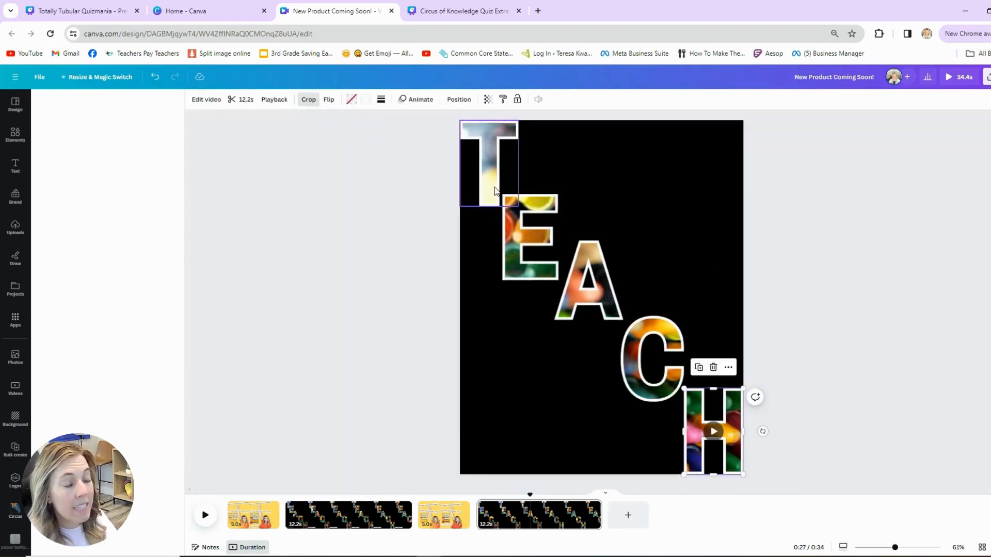
# Step: Apply the Rise animation on enter to each of the five TEACH letter frames and play the page from its start
pyautogui.click(488, 174)
pyautogui.click(417, 99)
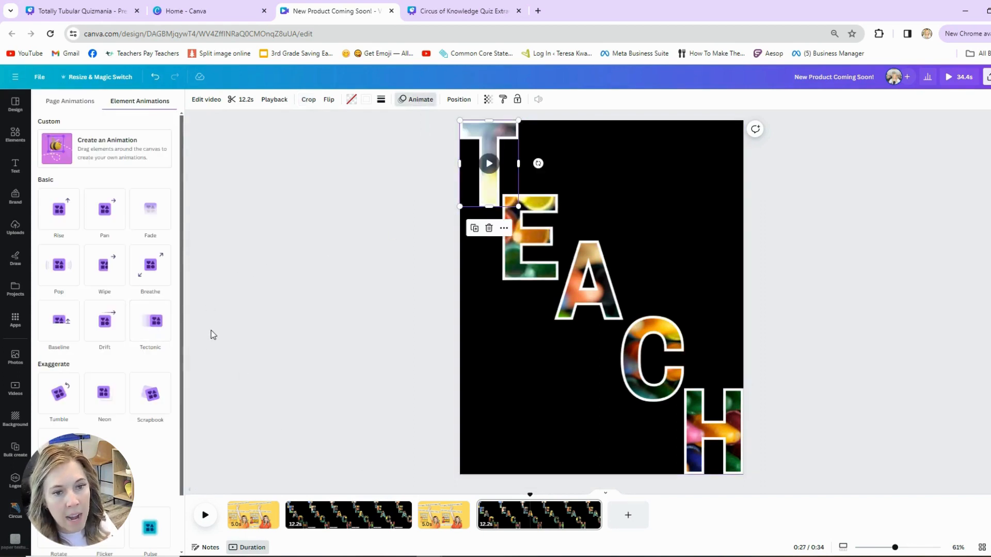
pyautogui.click(72, 219)
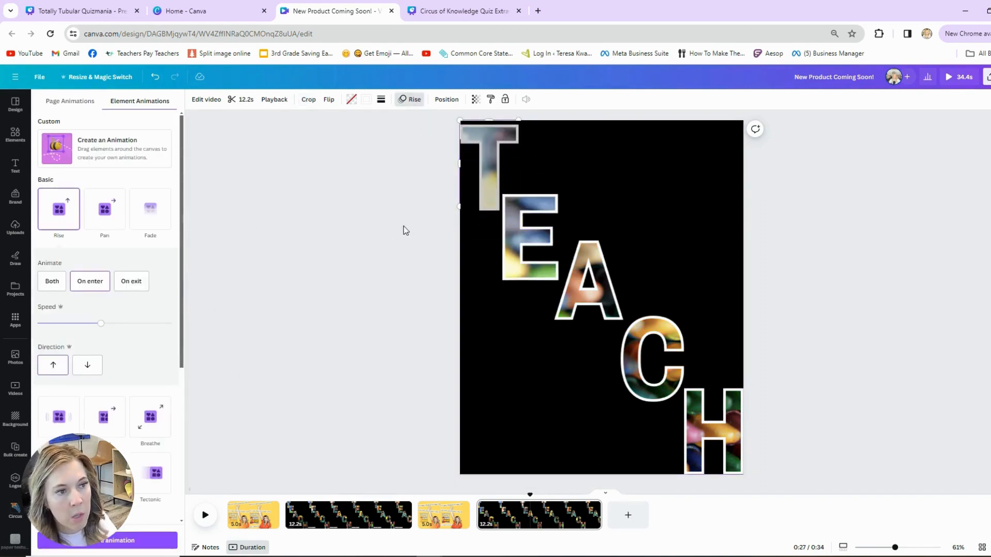
pyautogui.click(552, 242)
pyautogui.click(57, 214)
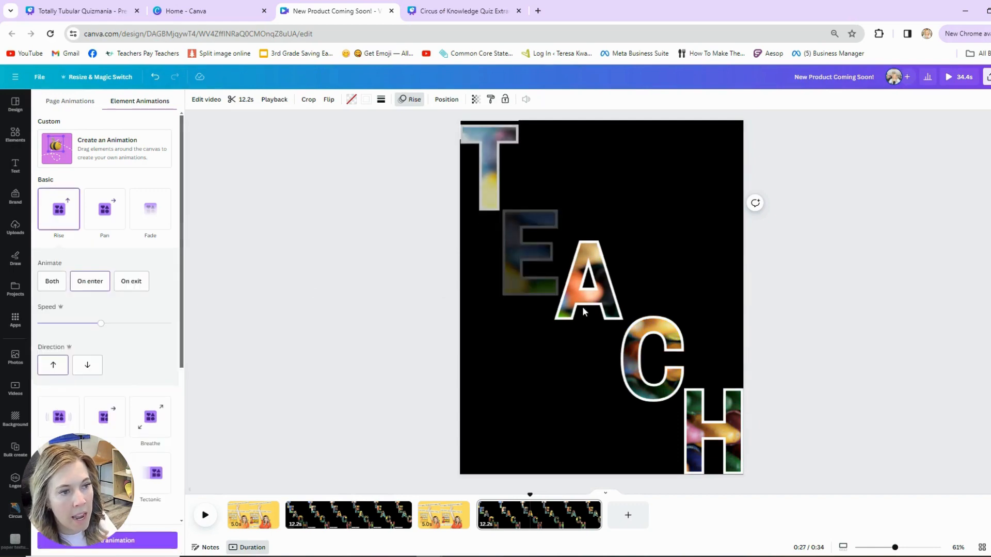
pyautogui.click(583, 306)
pyautogui.click(53, 217)
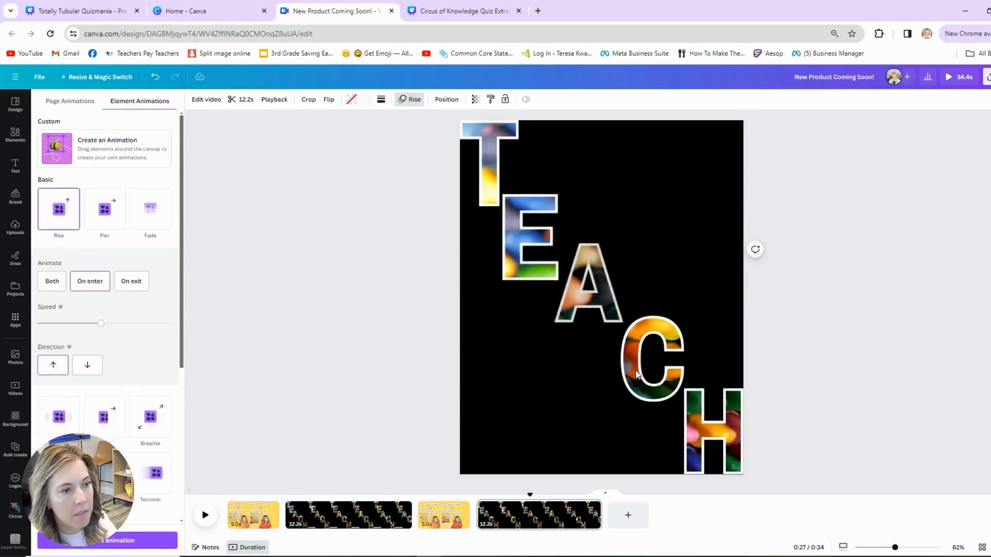
pyautogui.click(648, 356)
pyautogui.click(67, 227)
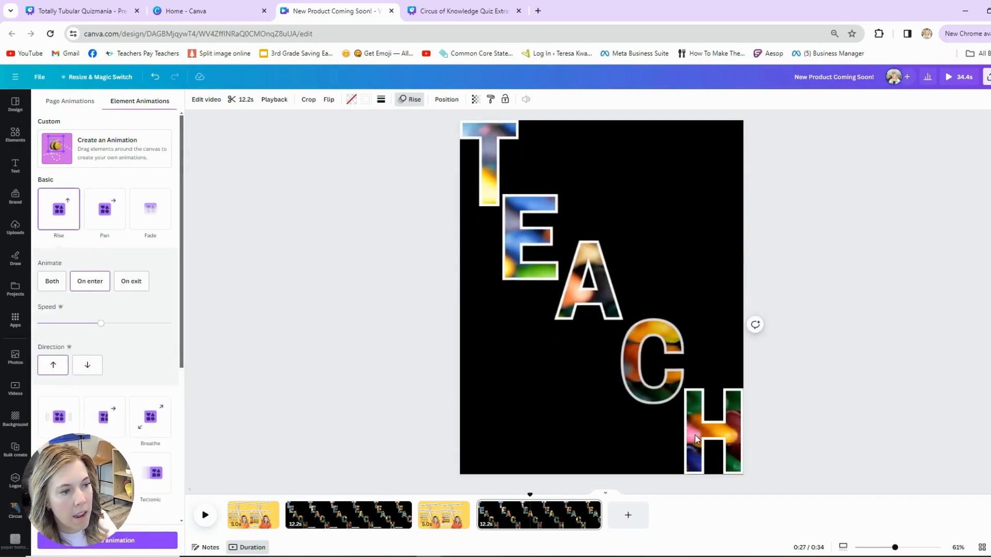
pyautogui.click(712, 434)
pyautogui.click(54, 223)
pyautogui.click(53, 223)
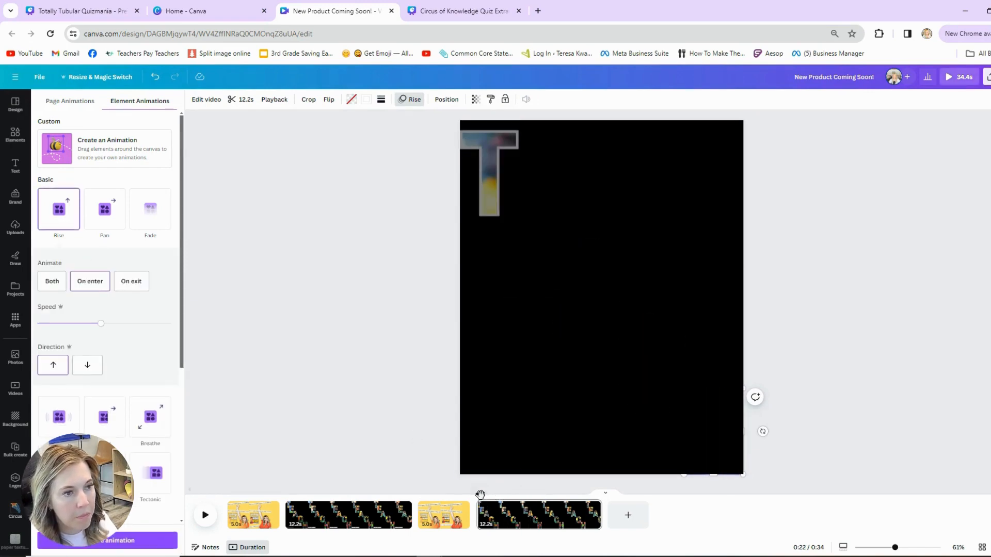
pyautogui.click(205, 516)
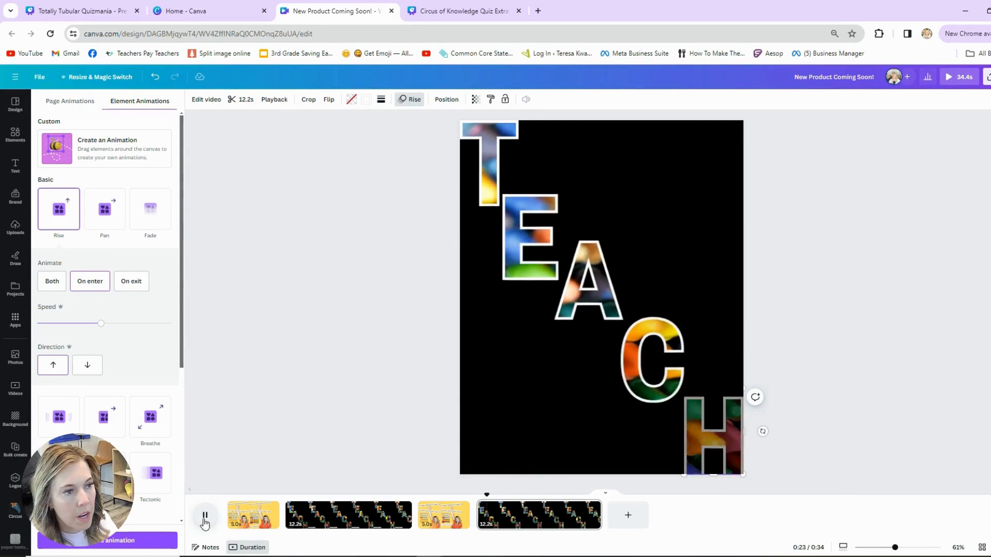